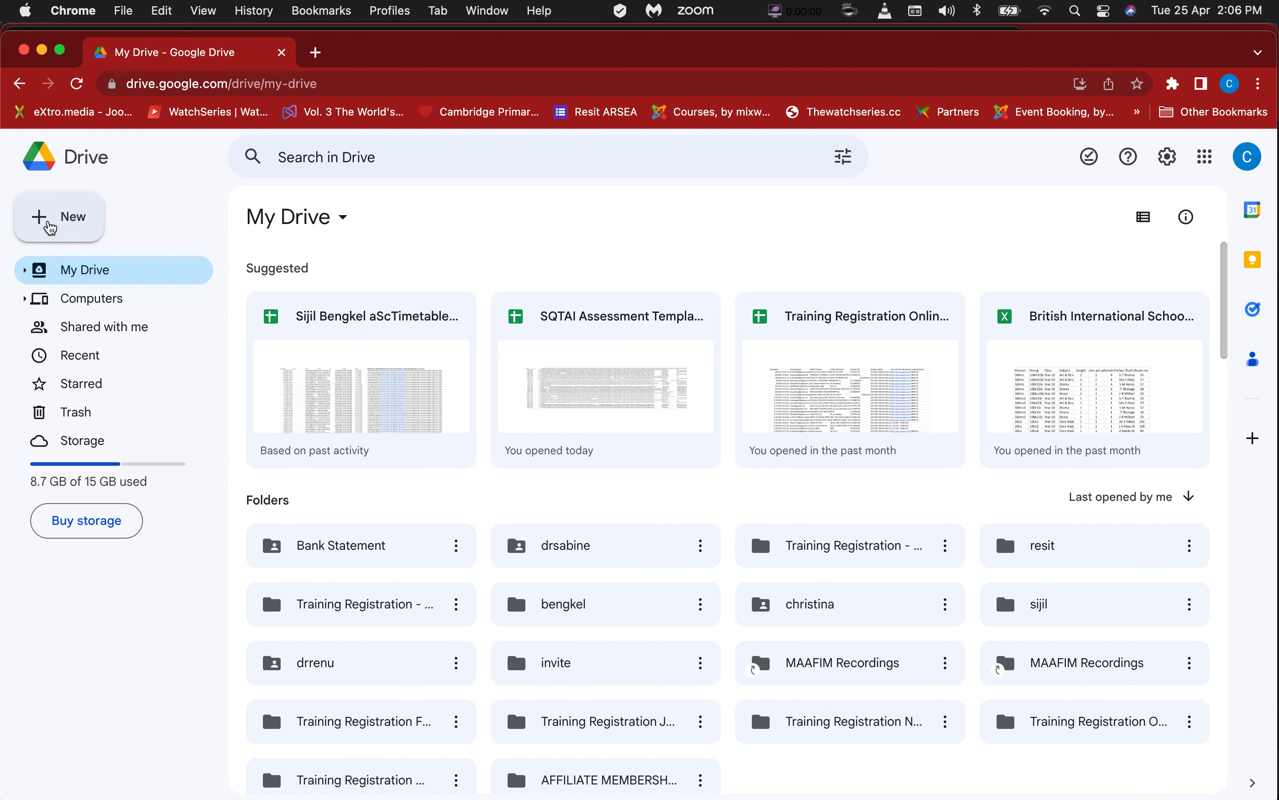
Step: Create a new blank Google Form from Drive and open its first question for editing
{"action": "left_click", "coordinate": [50, 229]}
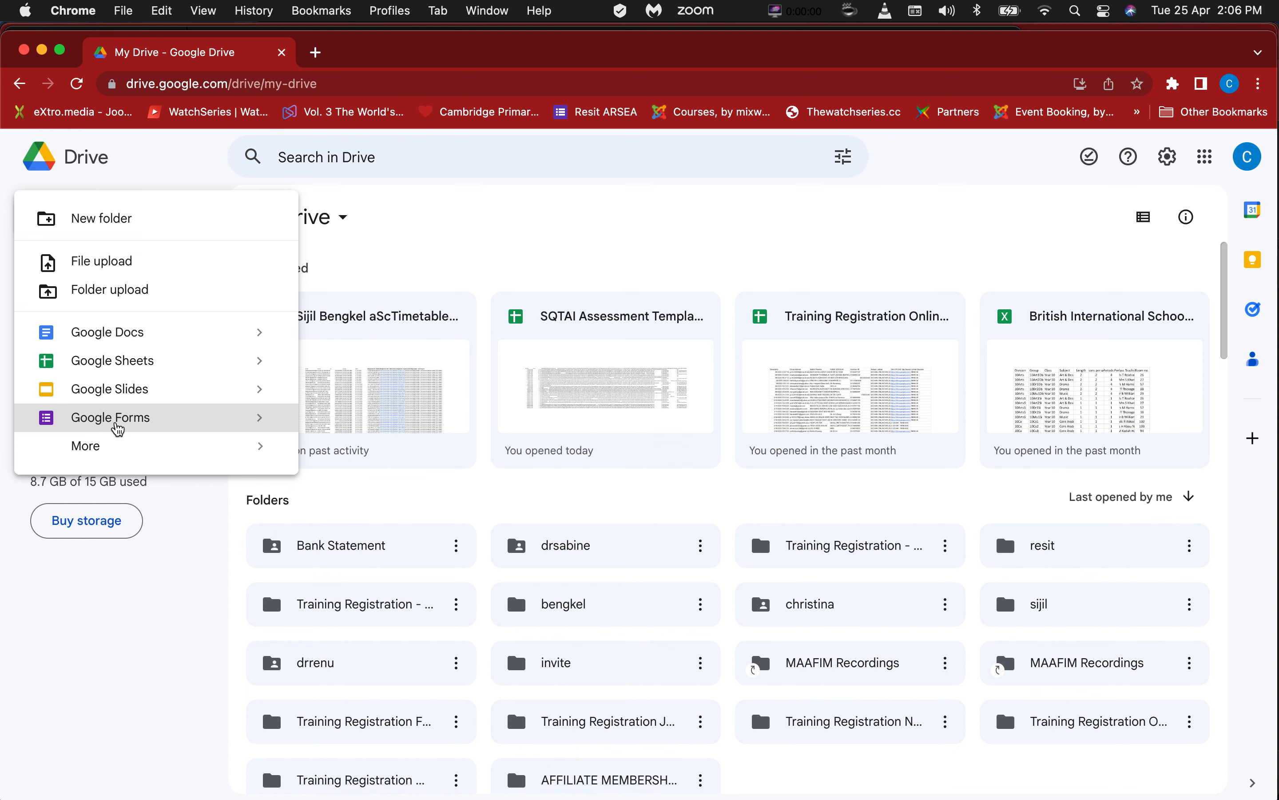
{"action": "left_click", "coordinate": [111, 417]}
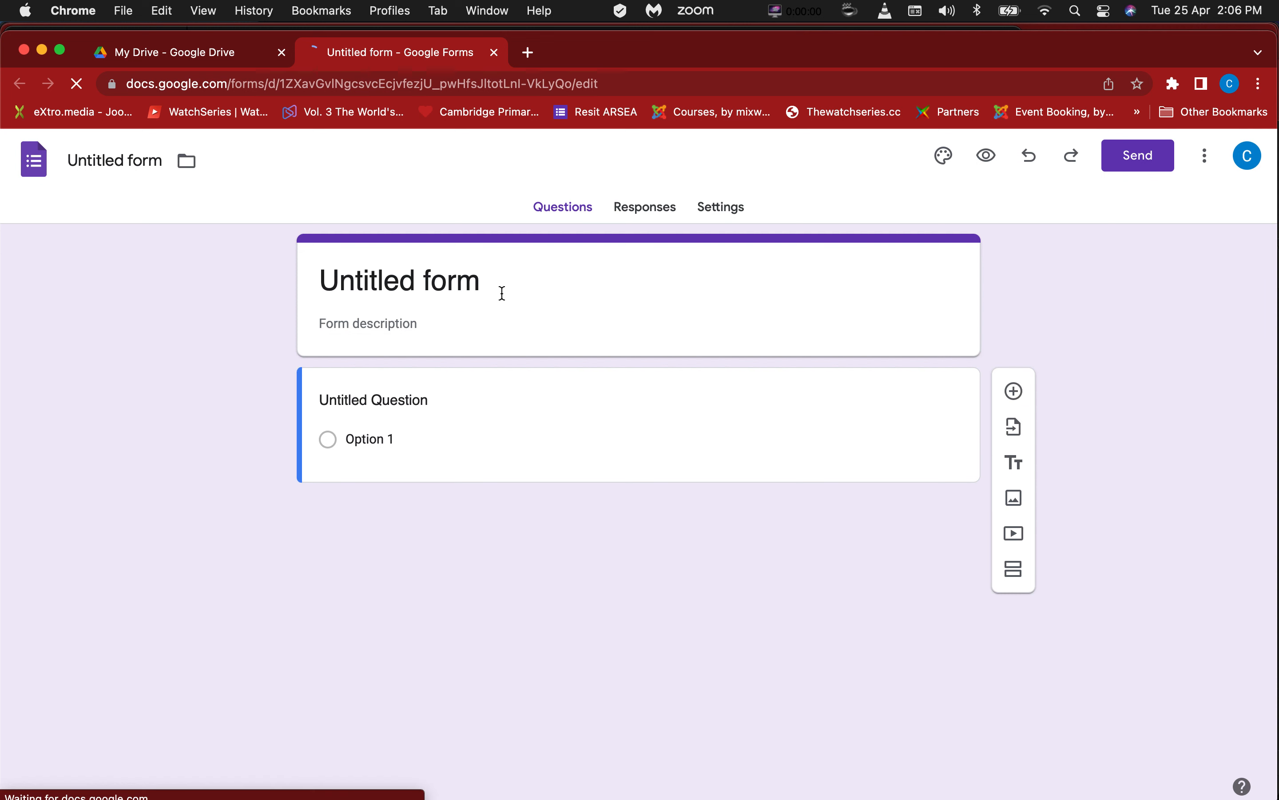
{"action": "left_click", "coordinate": [436, 396]}
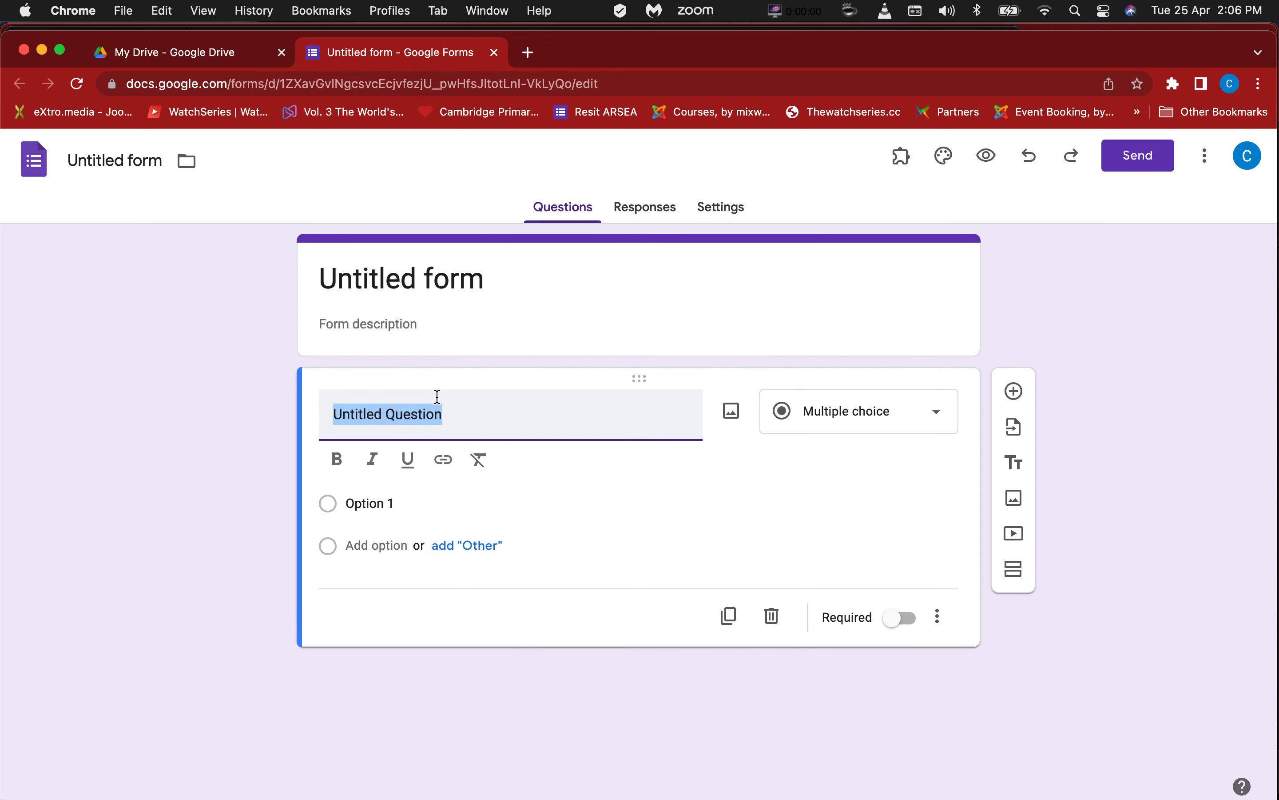
Step: Switch to Preview and bring up the English attitude checklist PDF
{"action": "key", "text": "super+Tab"}
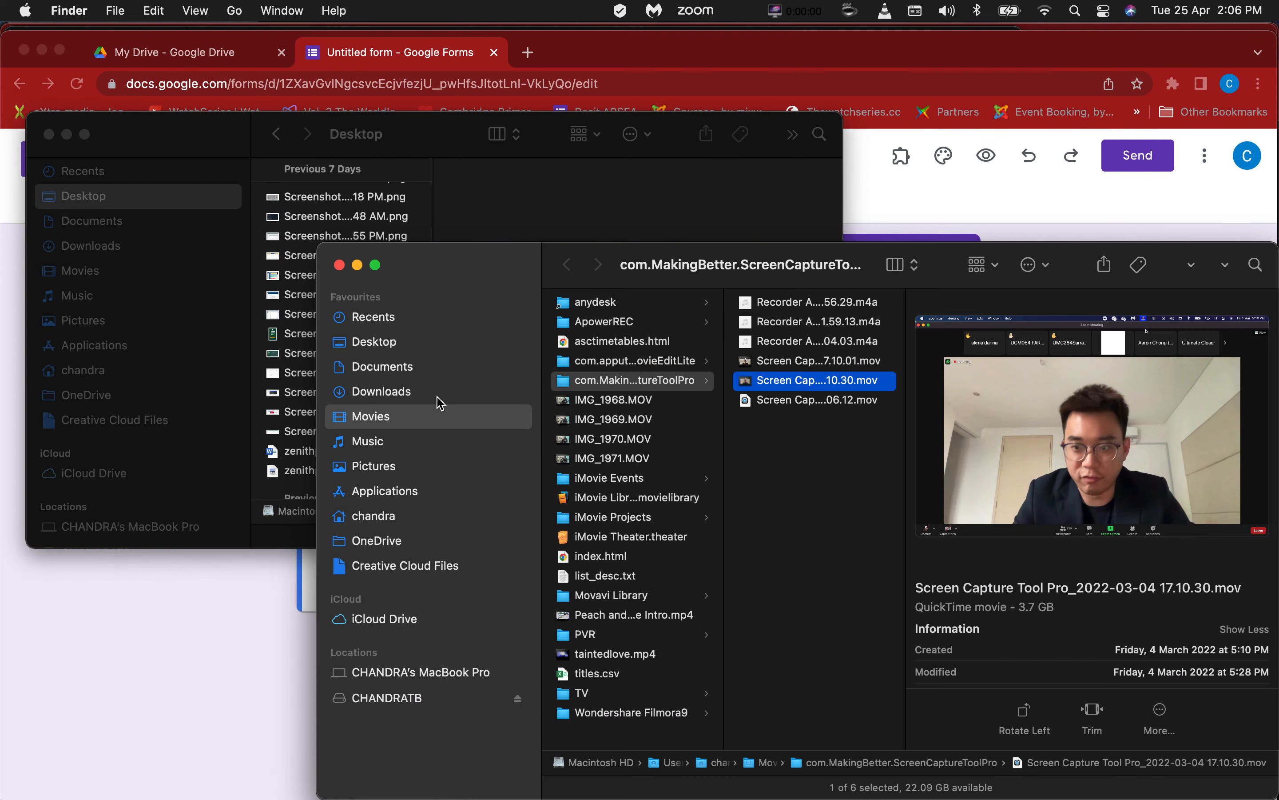
{"action": "key", "text": "super+Tab"}
{"action": "key", "text": "super+Tab"}
{"action": "key", "text": "super+Tab"}
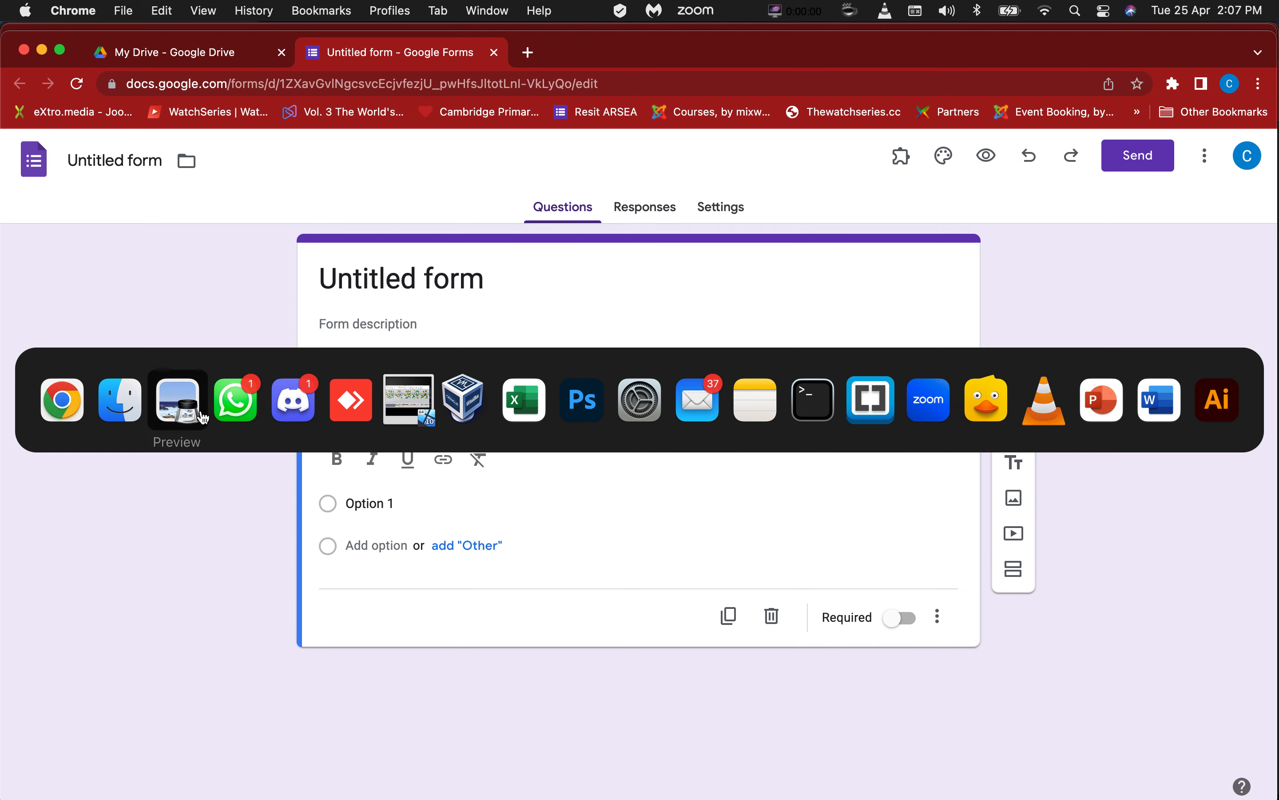
{"action": "left_click", "coordinate": [186, 416]}
{"action": "left_click", "coordinate": [413, 210]}
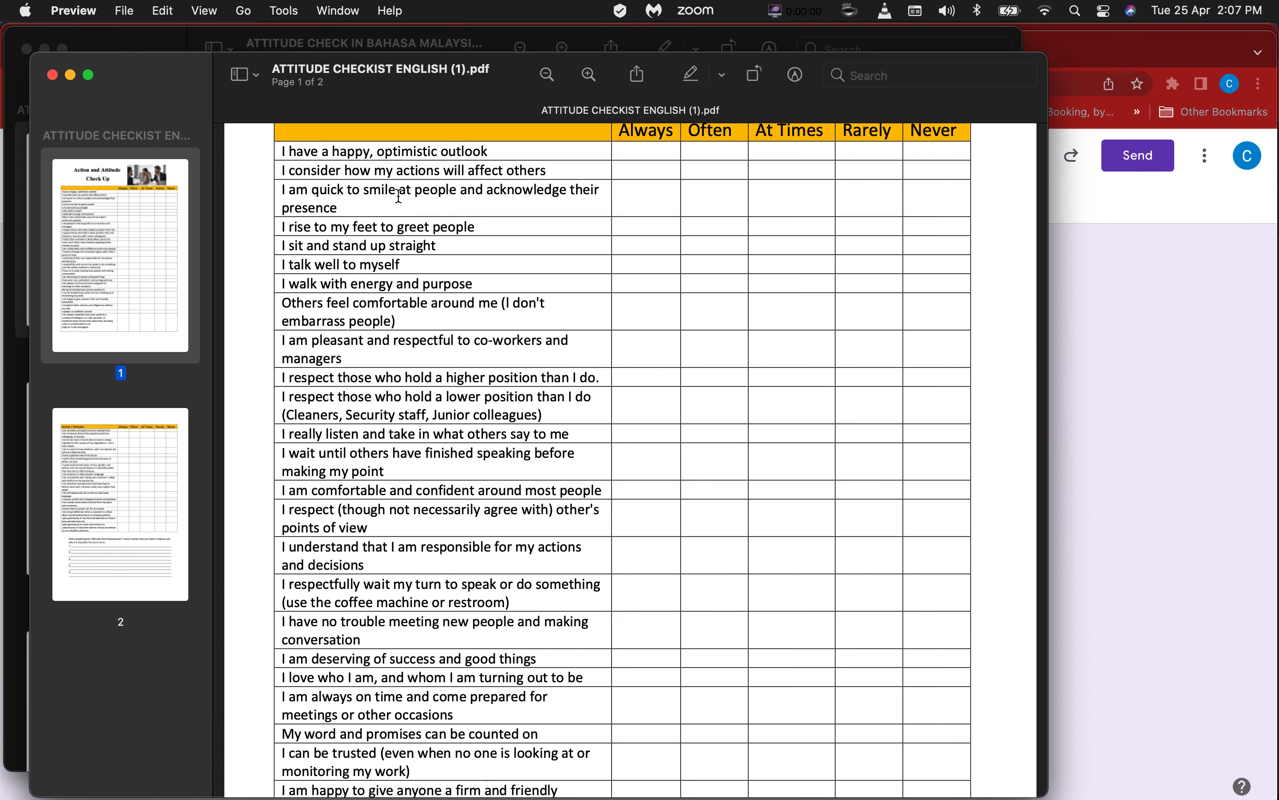
Step: Copy "I have a happy, optimistic outlook" from the PDF and paste it as the first question's text in the Google Form
{"action": "left_click_drag", "start_coordinate": [278, 149], "coordinate": [499, 151]}
{"action": "key", "text": "super+c"}
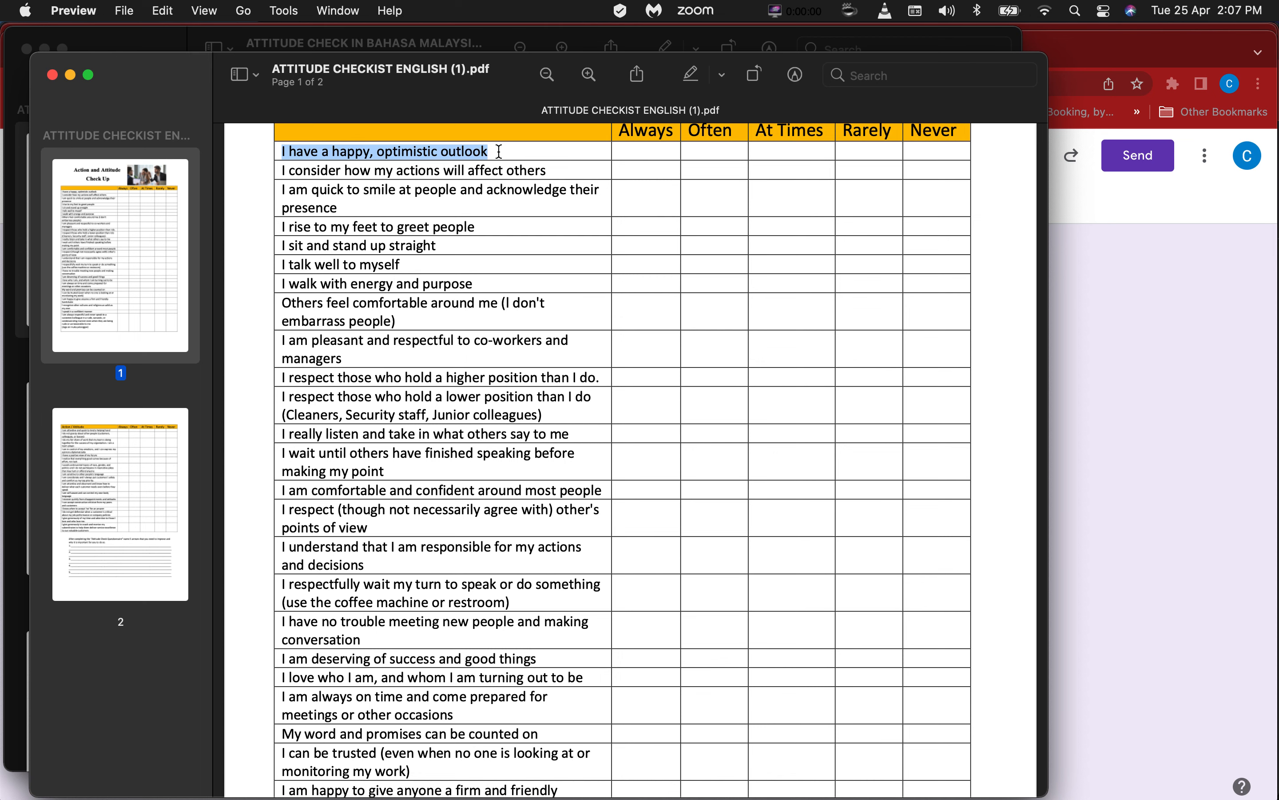
{"action": "left_click", "coordinate": [1195, 359]}
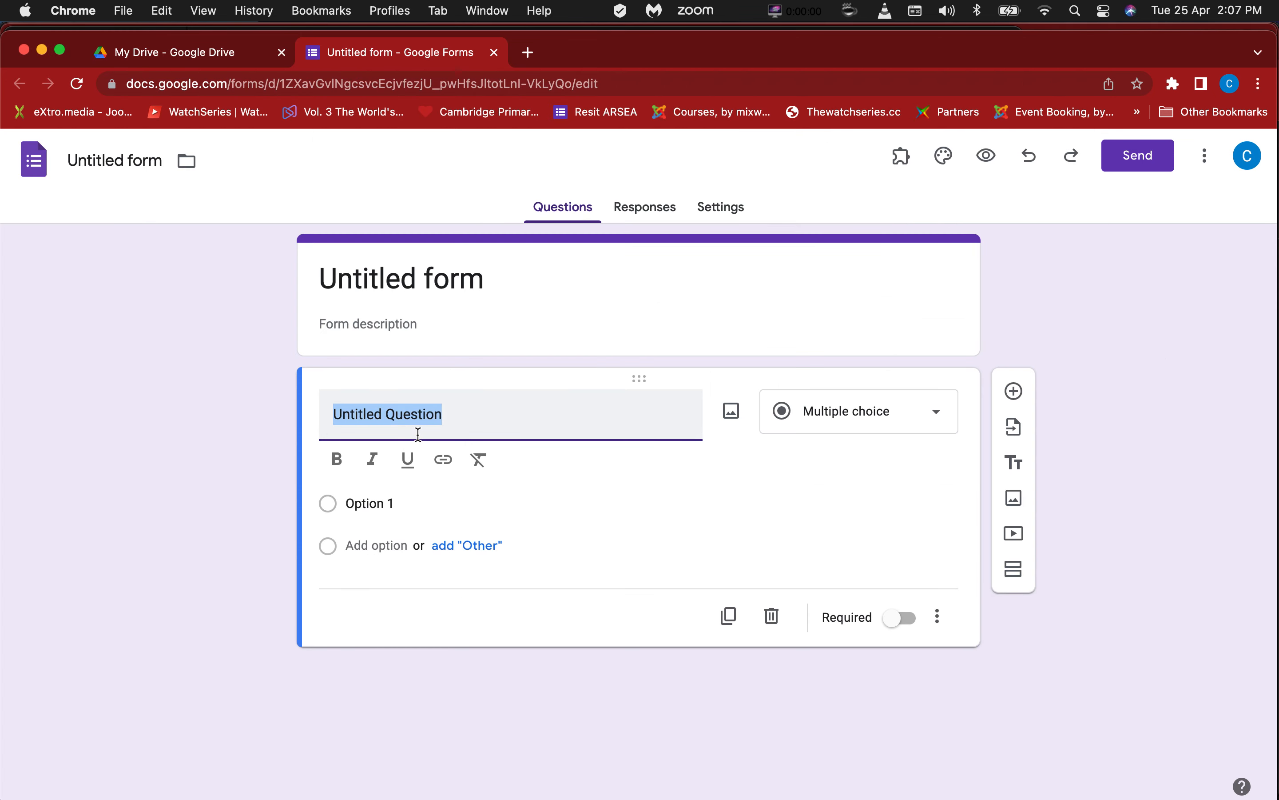
{"action": "key", "text": "super+v"}
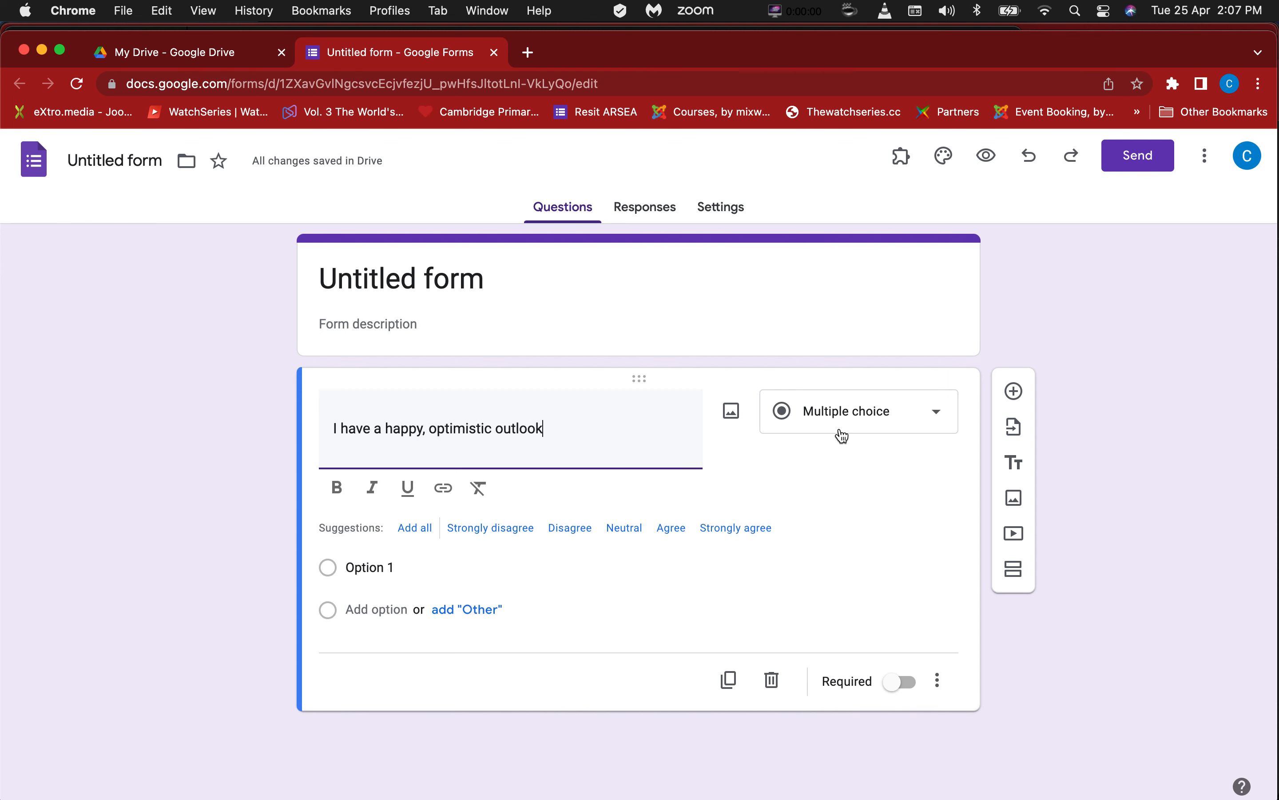
Step: Check the rating columns in the PDF checklist and change the question type to Linear scale in the form
{"action": "key", "text": "super+Tab"}
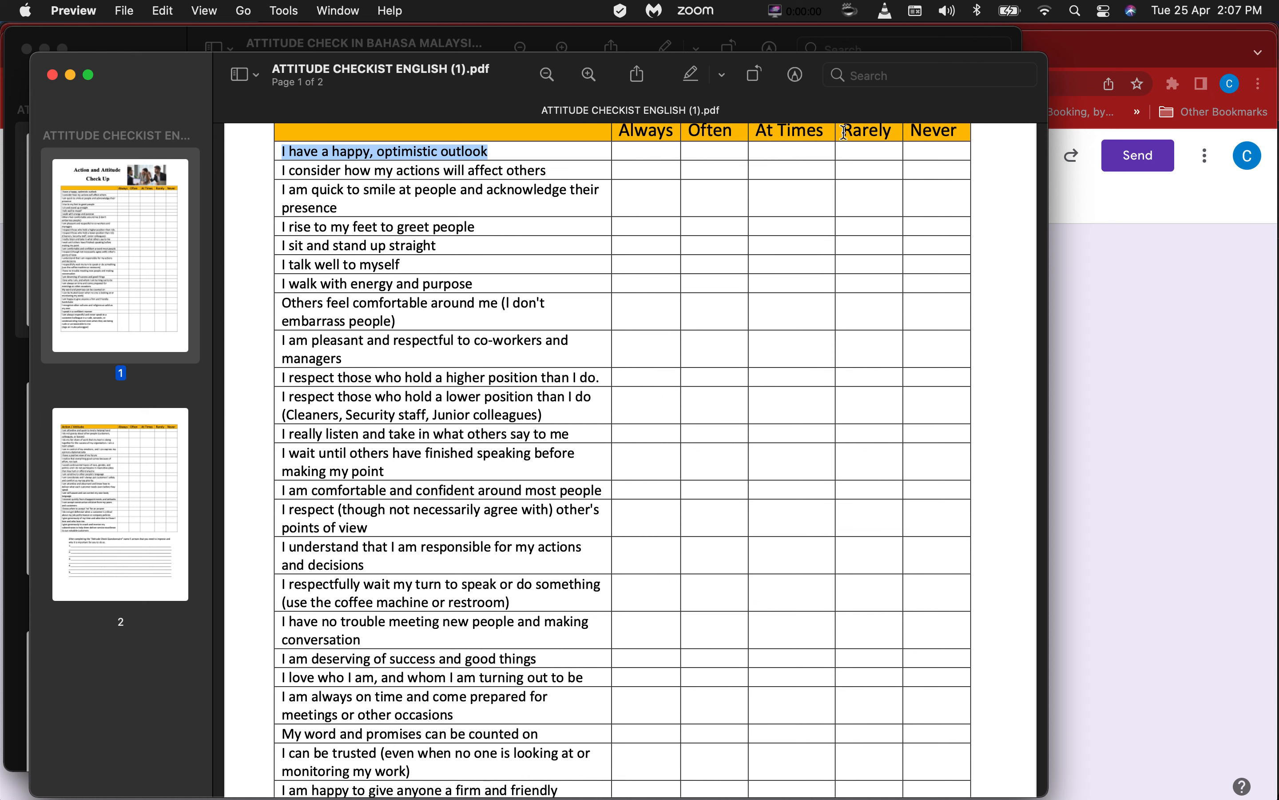
{"action": "left_click", "coordinate": [1084, 317]}
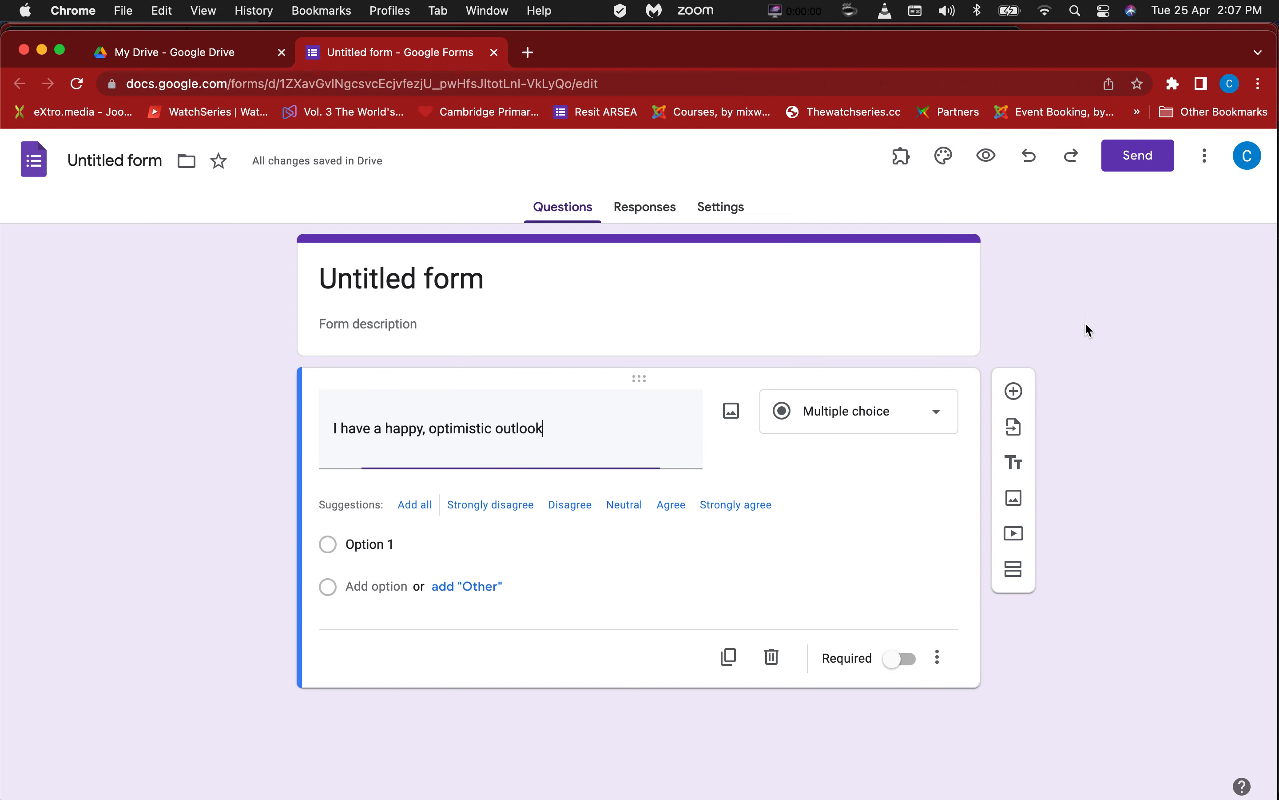
{"action": "left_click", "coordinate": [875, 413]}
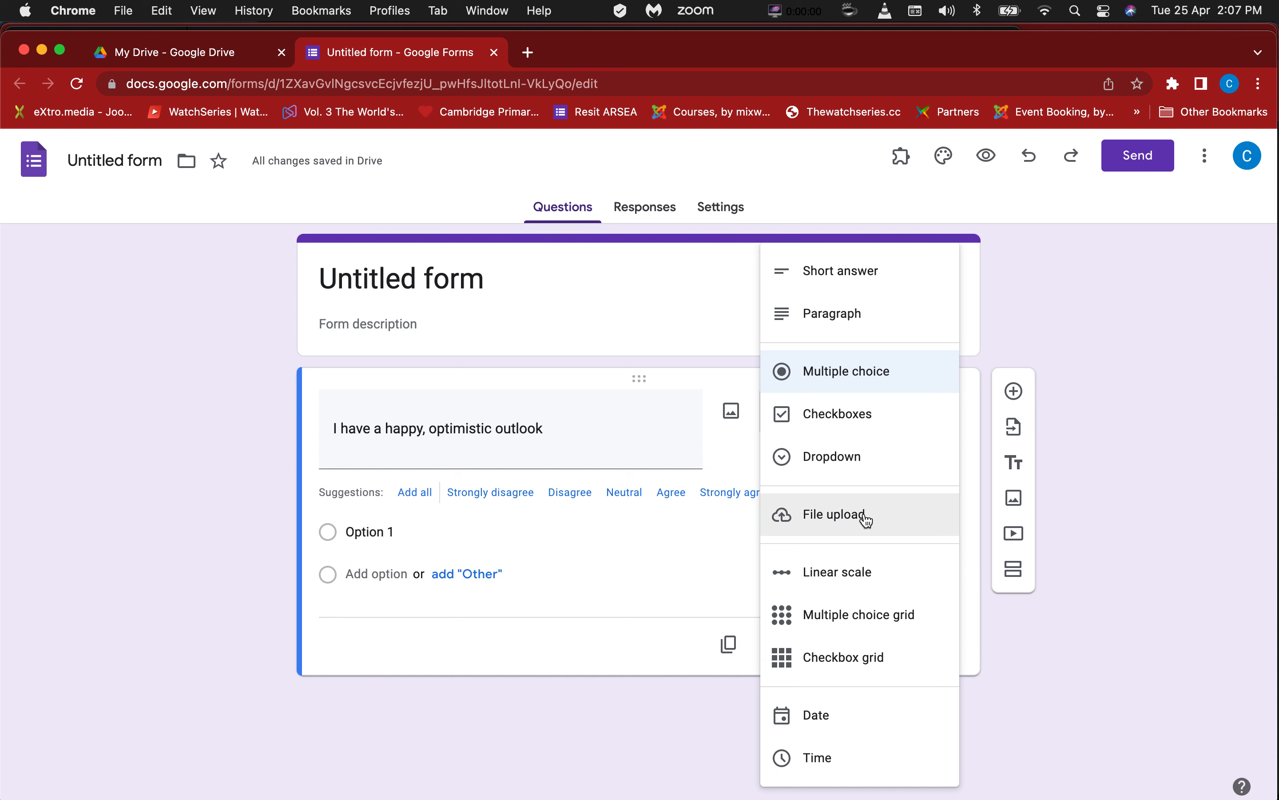
{"action": "left_click", "coordinate": [875, 574]}
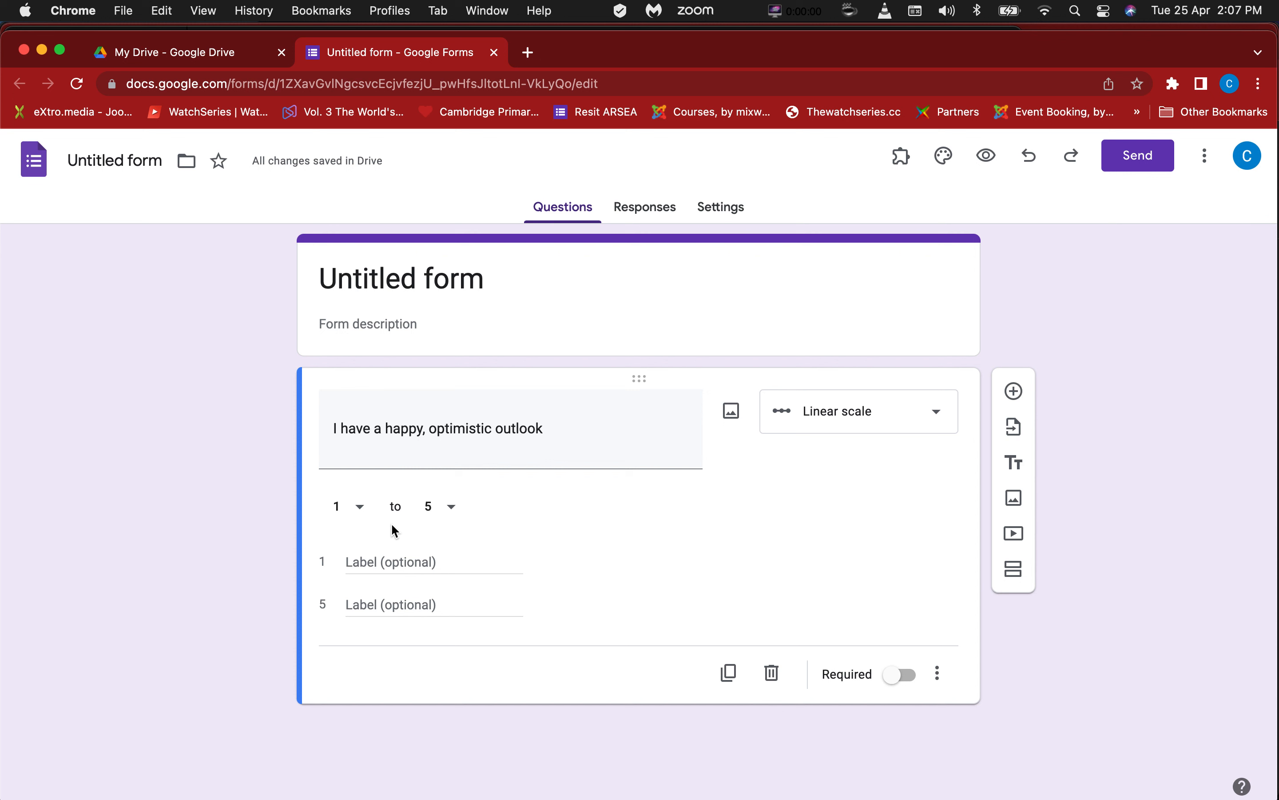
Step: Label value 1 of the linear scale "Always" and value 5 "Never"
{"action": "left_click", "coordinate": [369, 563]}
{"action": "type", "text": "Always"}
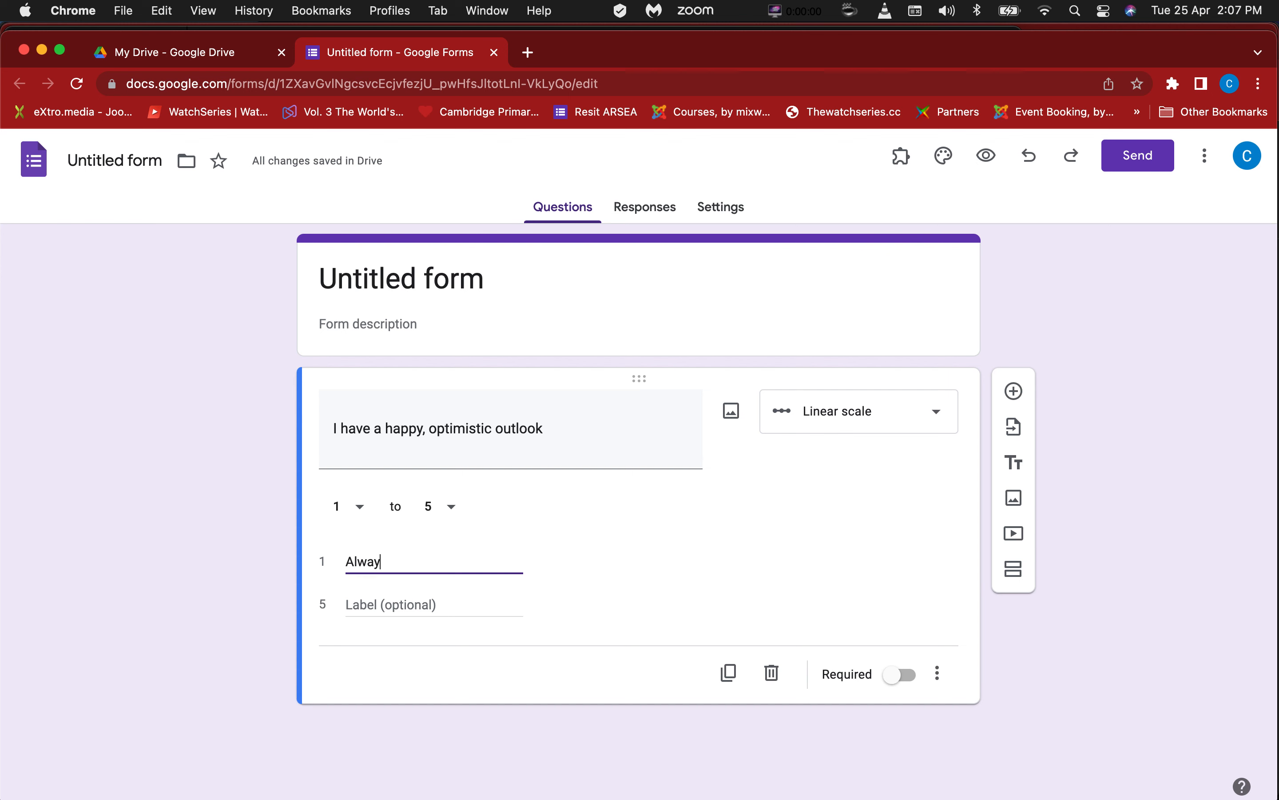
{"action": "left_click", "coordinate": [361, 603]}
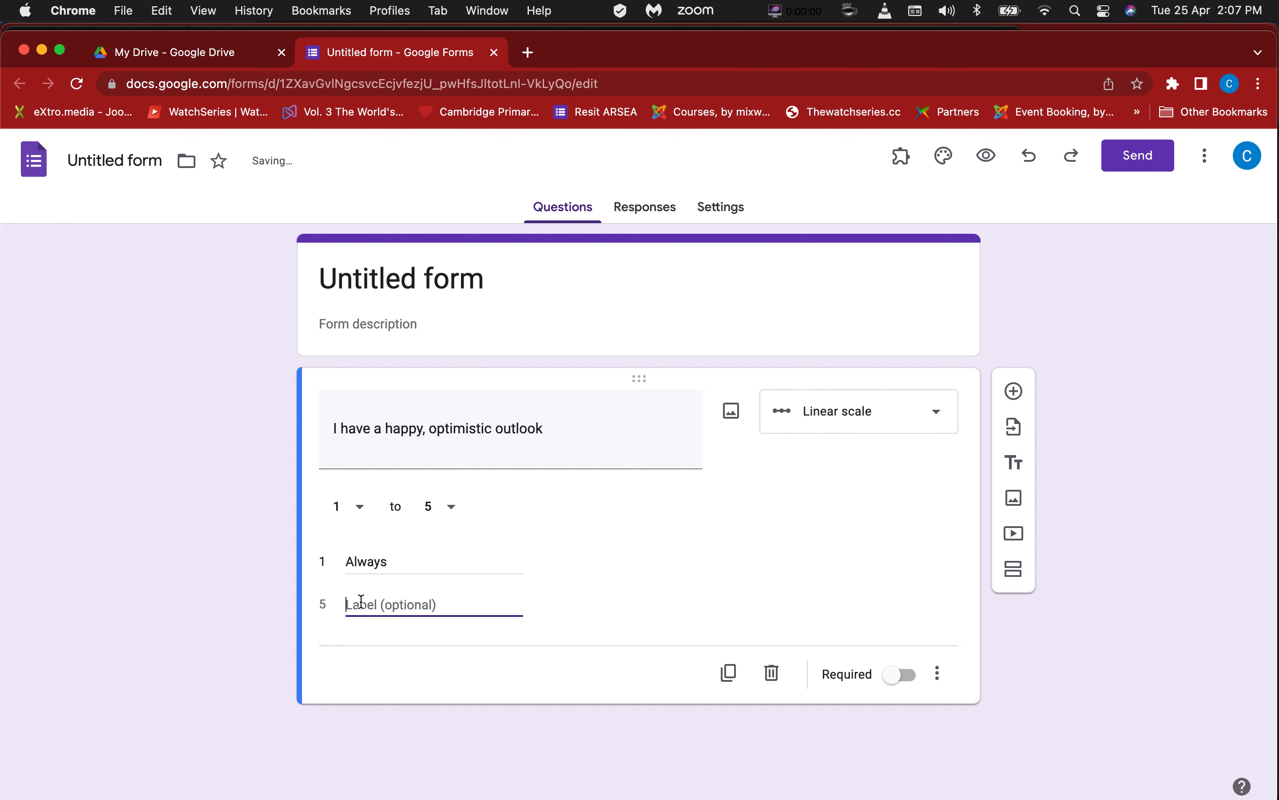
{"action": "key", "text": "super+Tab"}
{"action": "key", "text": "super+Tab"}
{"action": "type", "text": "NVer"}
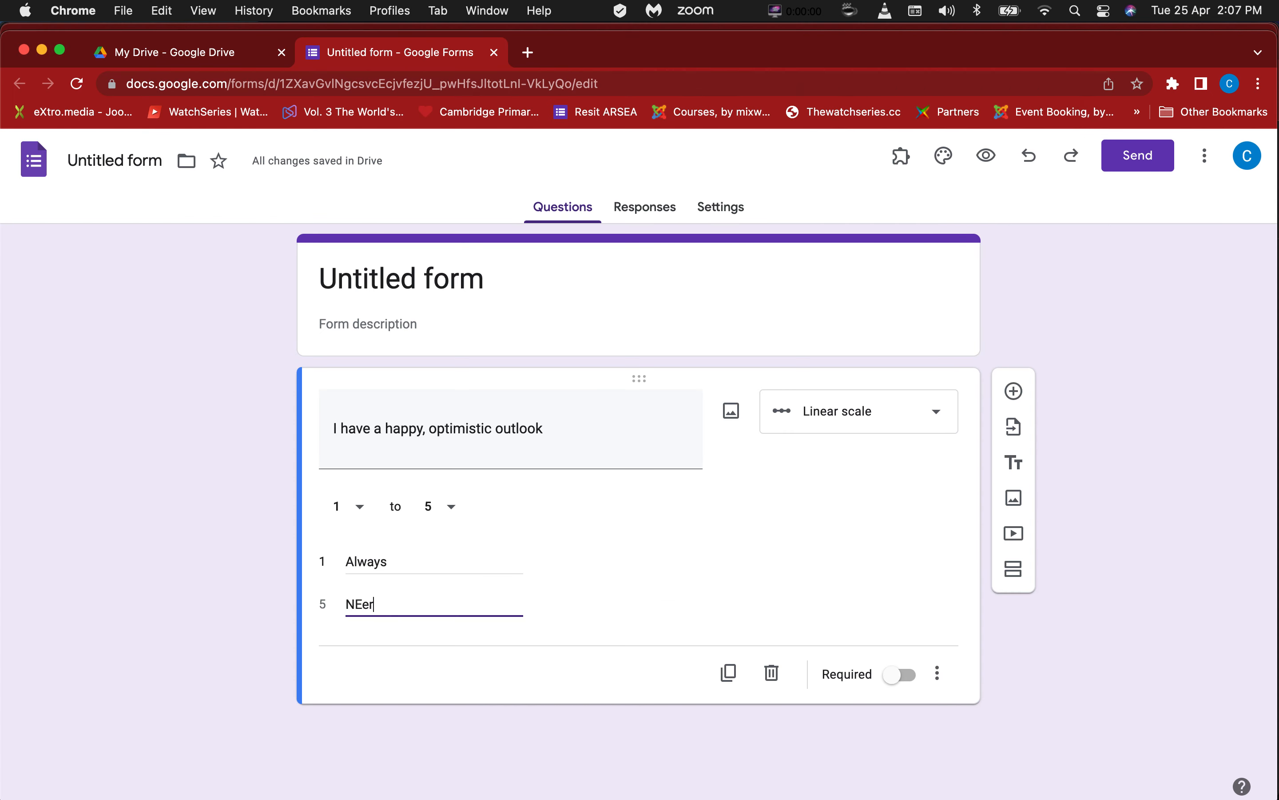
{"action": "key", "text": "BackSpace"}
{"action": "key", "text": "BackSpace"}
{"action": "key", "text": "BackSpace"}
{"action": "type", "text": "ver"}
{"action": "key", "text": "BackSpace"}
{"action": "key", "text": "BackSpace"}
{"action": "key", "text": "BackSpace"}
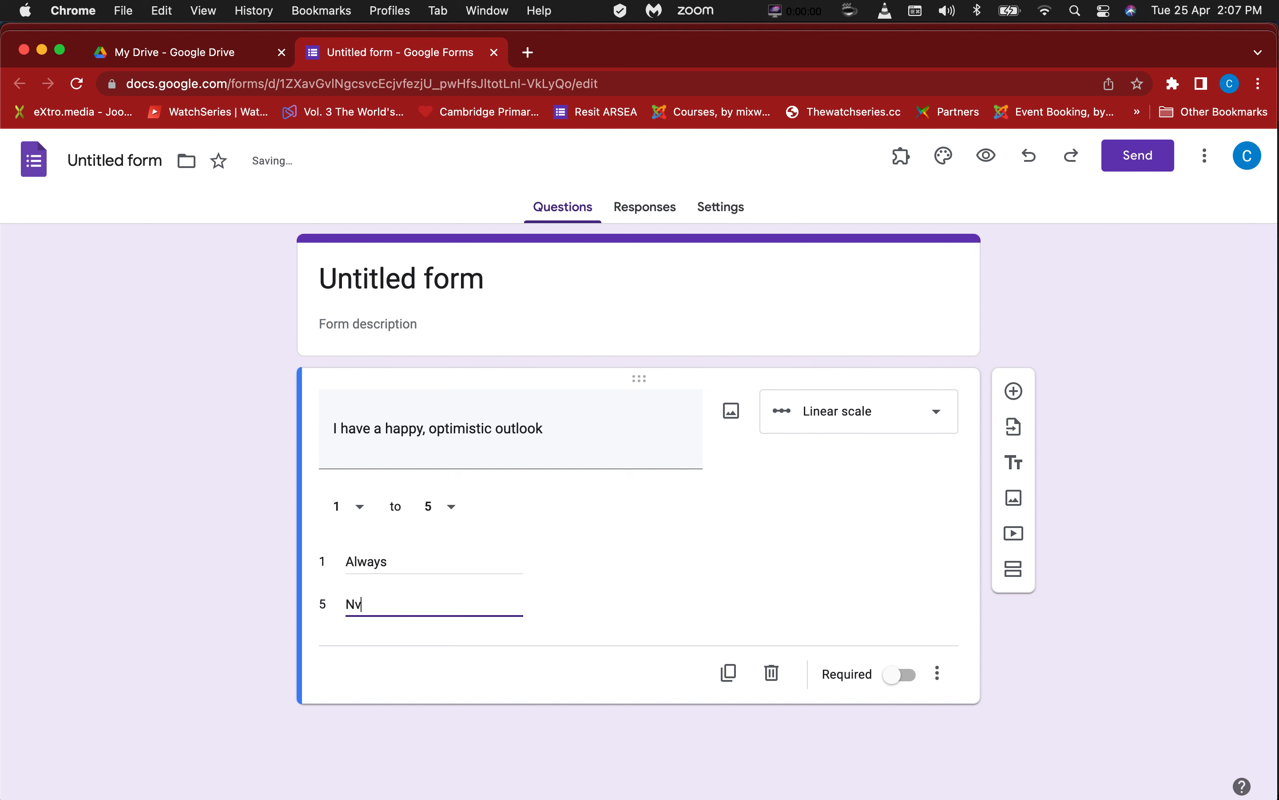
{"action": "type", "text": "ever"}
Step: Add a description to the question with the first line "1- Always"
{"action": "left_click", "coordinate": [939, 672]}
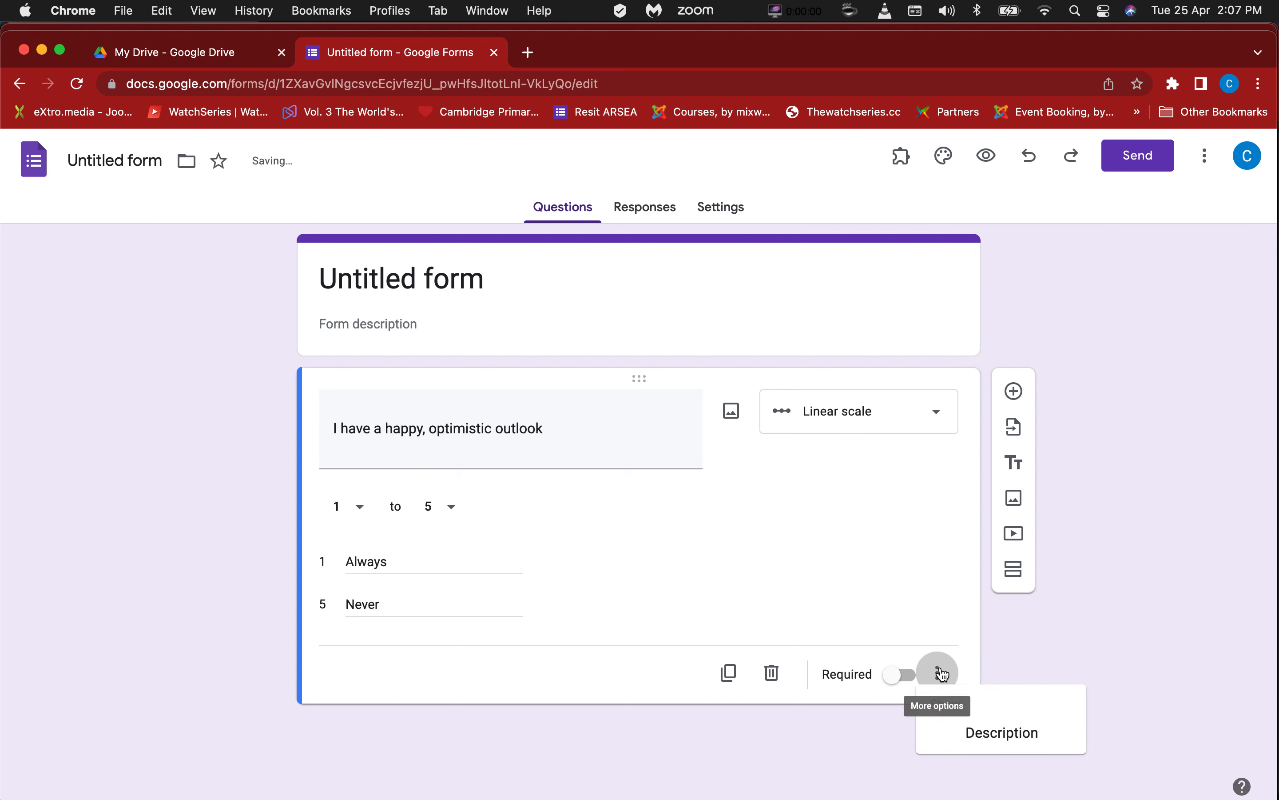
{"action": "left_click", "coordinate": [969, 741]}
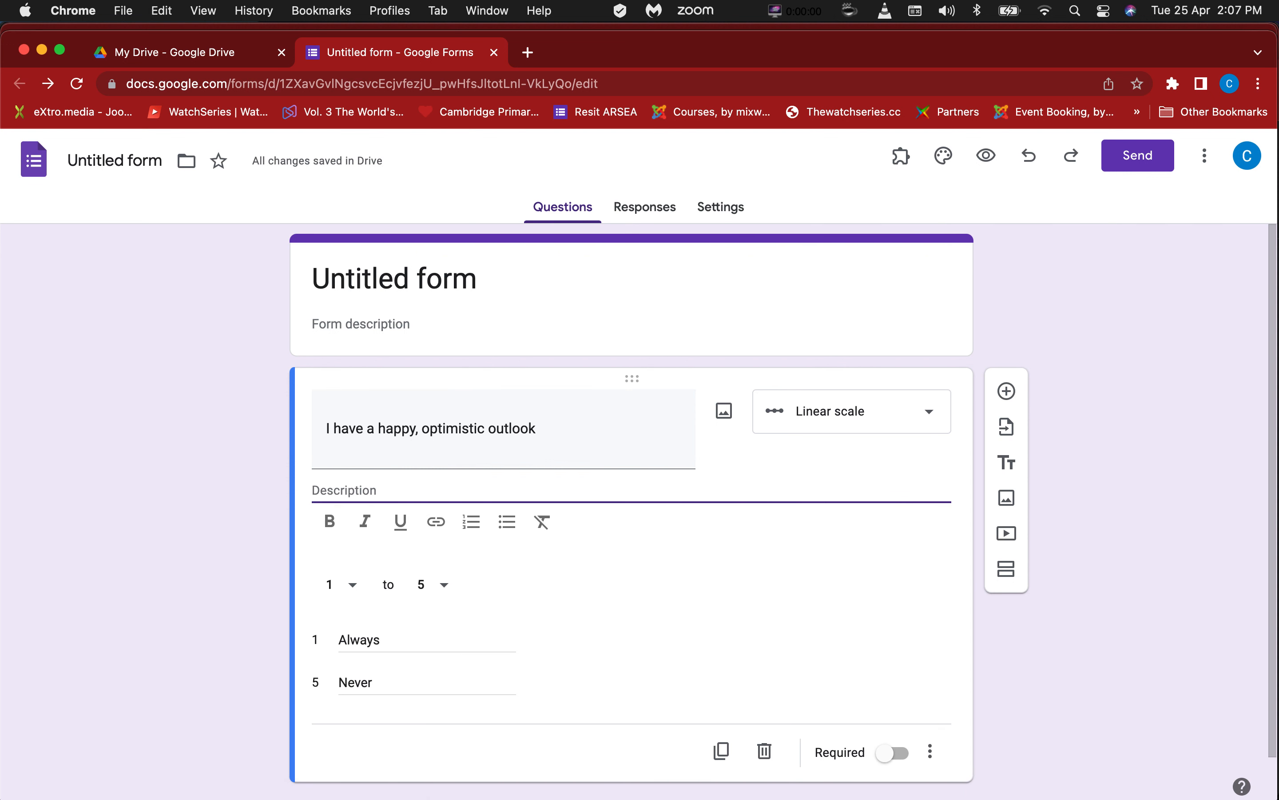
{"action": "type", "text": "1-"}
{"action": "type", "text": " Awl"}
{"action": "key", "text": "BackSpace"}
{"action": "key", "text": "BackSpace"}
{"action": "type", "text": "la"}
{"action": "key", "text": "BackSpace"}
{"action": "type", "text": "ways"}
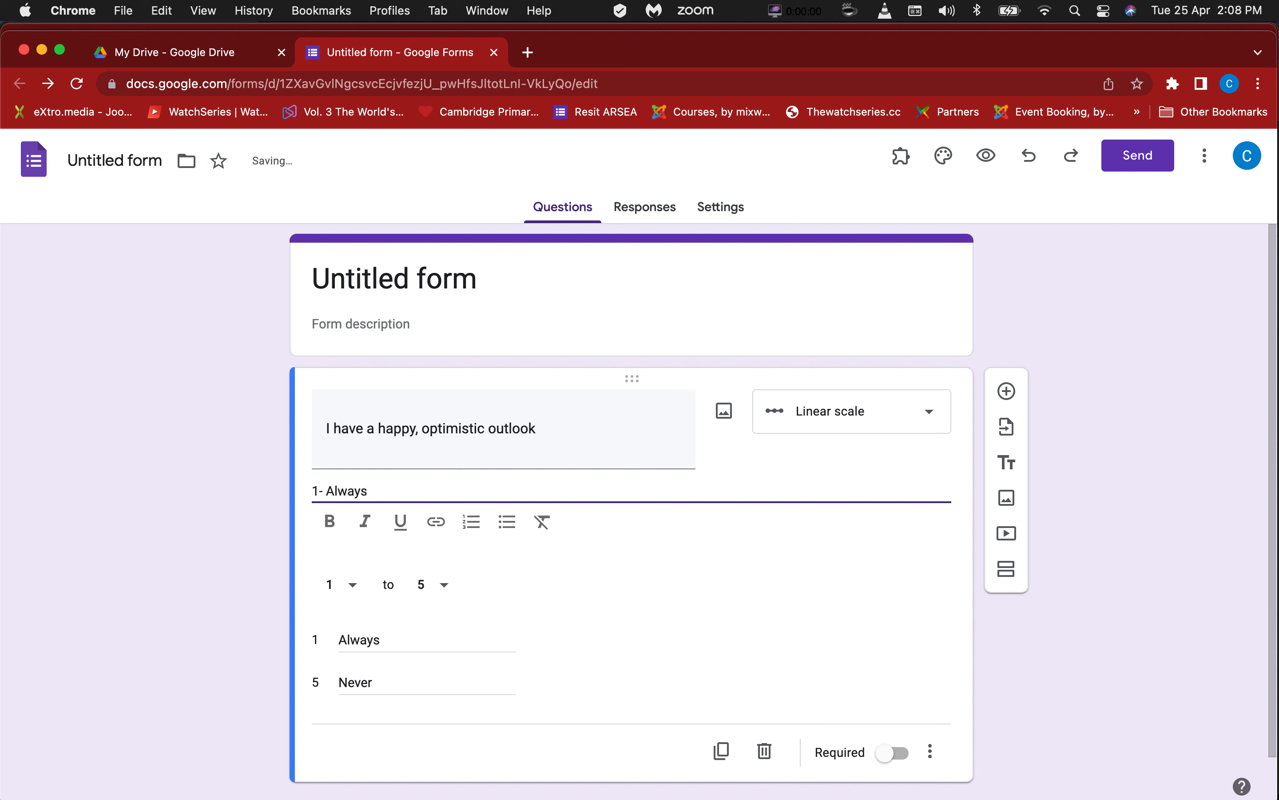
Step: Add the second description line "2 - Often", taking the wording from the PDF checklist
{"action": "key", "text": "Return"}
{"action": "type", "text": "2"}
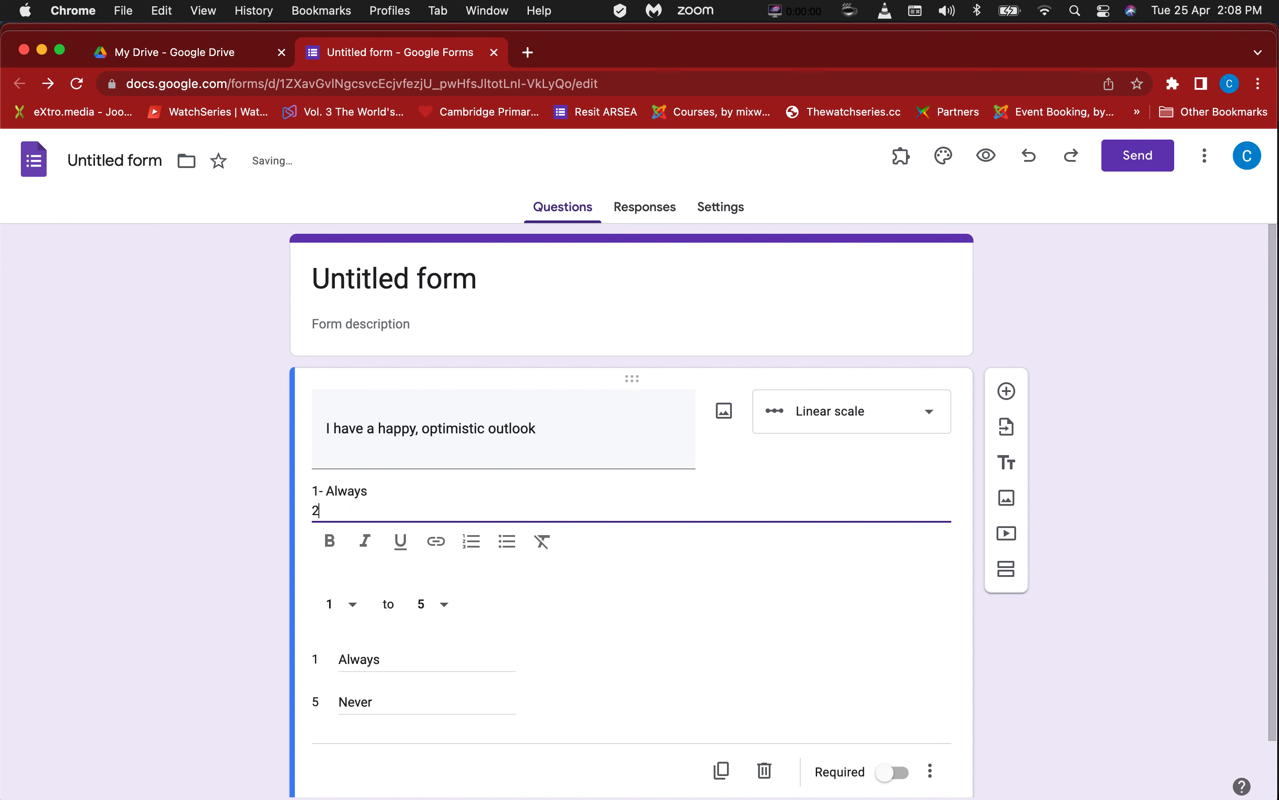
{"action": "type", "text": " -"}
{"action": "key", "text": "super+Tab"}
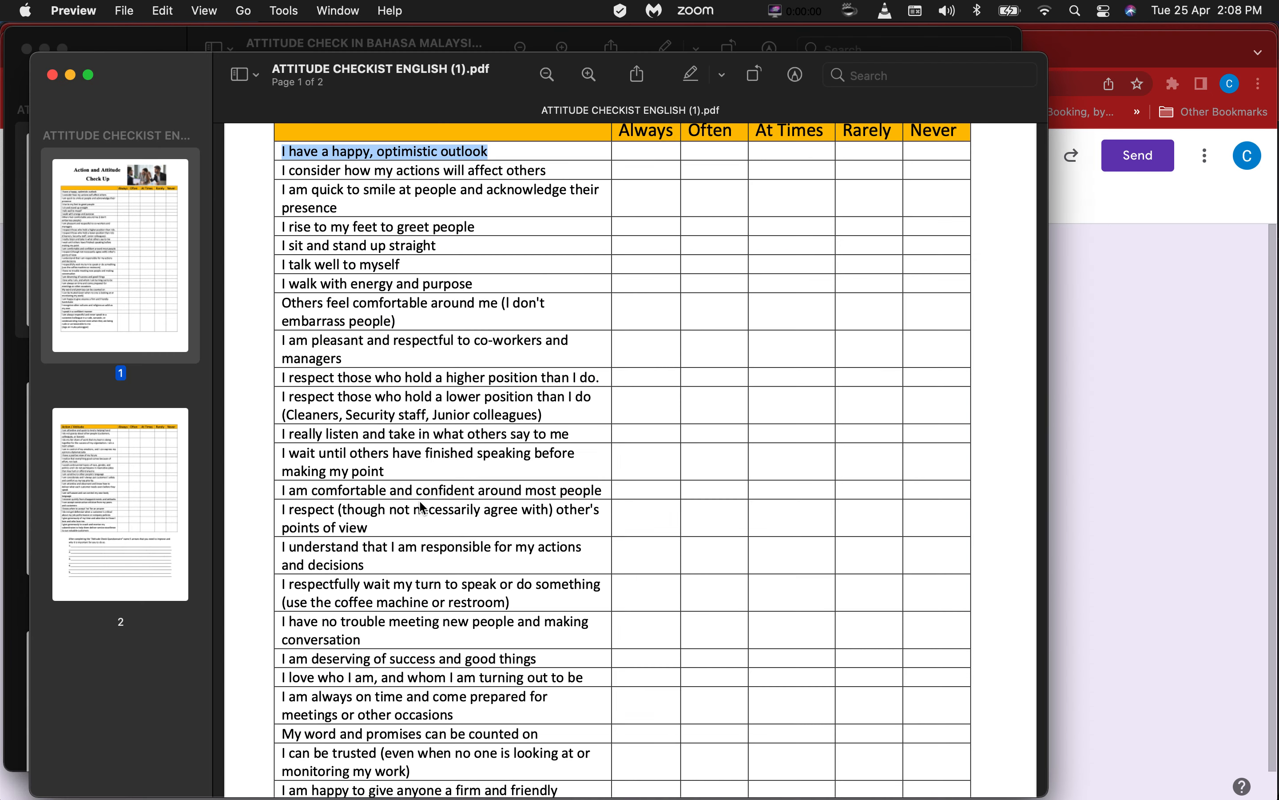
{"action": "key", "text": "super+Tab"}
{"action": "type", "text": "OFten"}
{"action": "key", "text": "BackSpace"}
{"action": "key", "text": "BackSpace"}
{"action": "key", "text": "BackSpace"}
{"action": "key", "text": "BackSpace"}
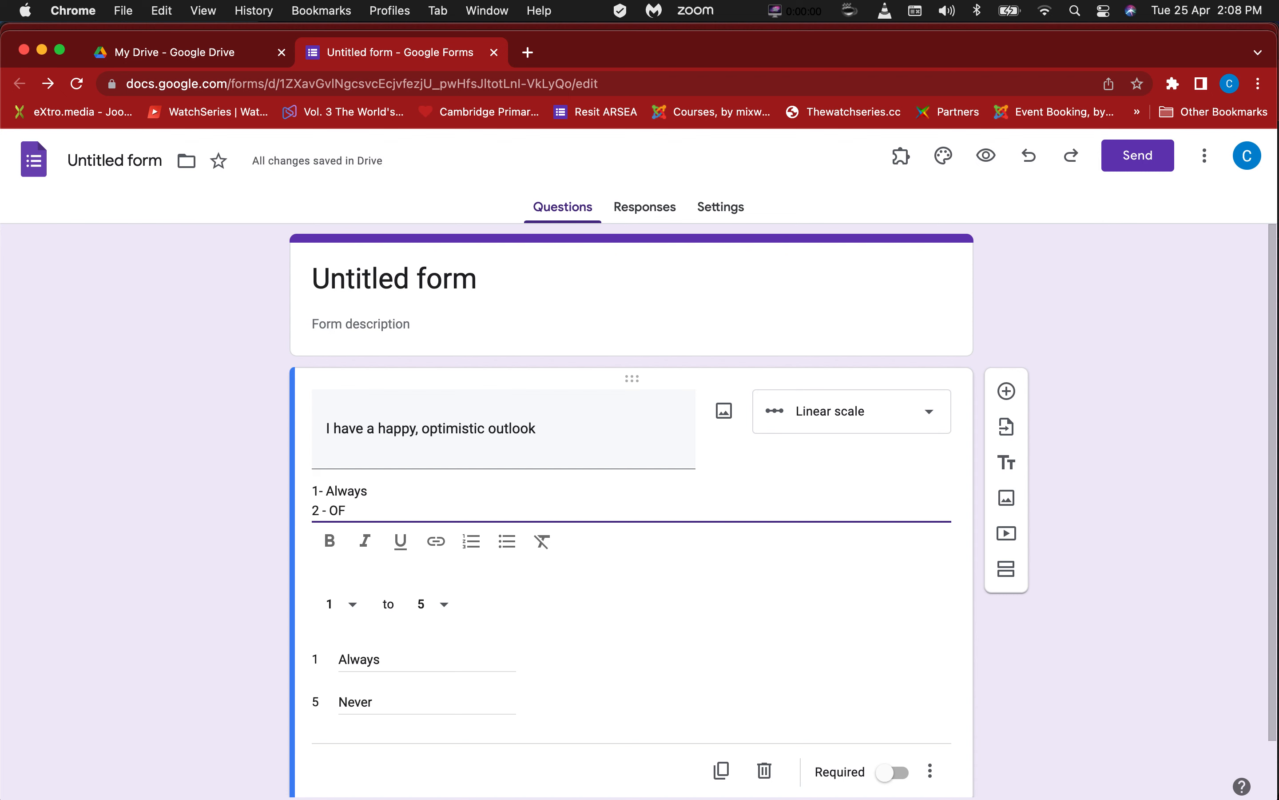
{"action": "type", "text": "ftem"}
{"action": "key", "text": "BackSpace"}
{"action": "type", "text": "n"}
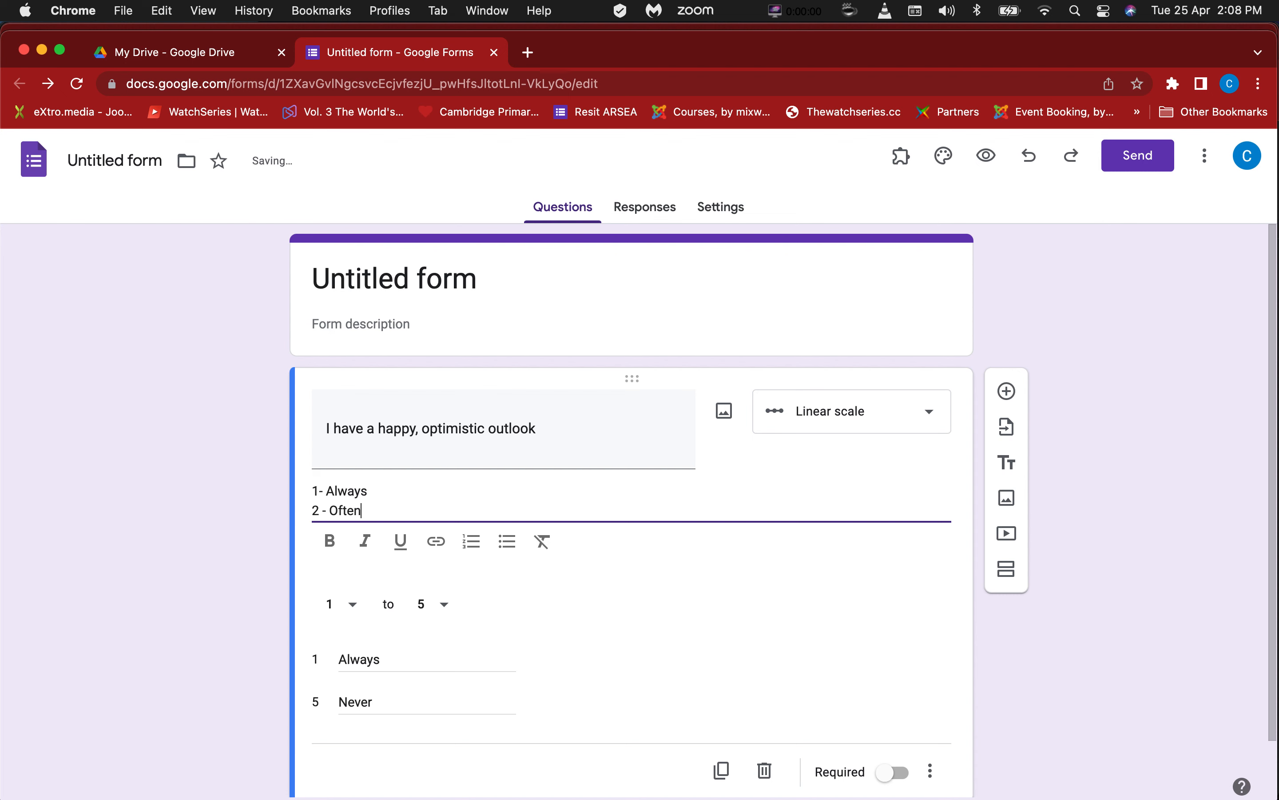
Step: Complete the question description with the lines "3 - At Times", "4 - Rarely" and "5 - Never"
{"action": "key", "text": "Return"}
{"action": "type", "text": "3 -"}
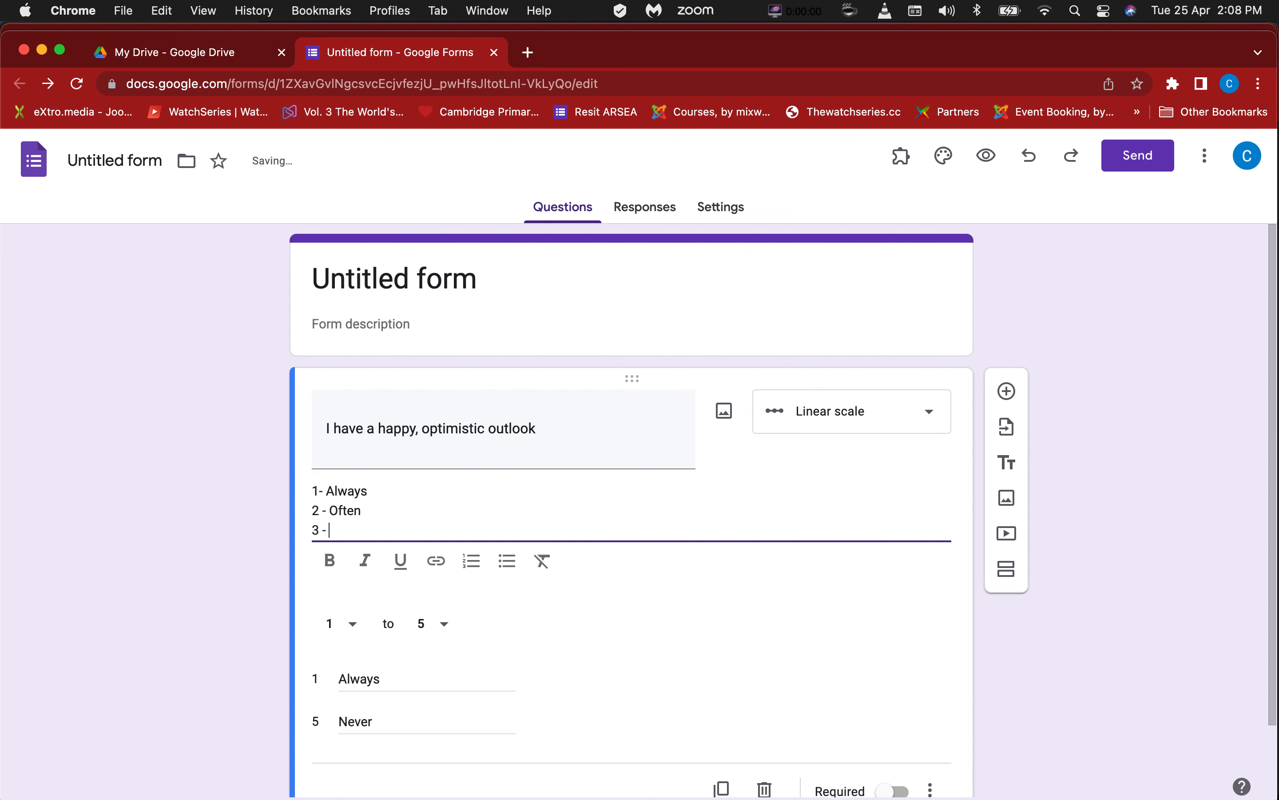
{"action": "key", "text": "super+Tab"}
{"action": "key", "text": "super+Tab"}
{"action": "type", "text": "At Times"}
{"action": "key", "text": "Return"}
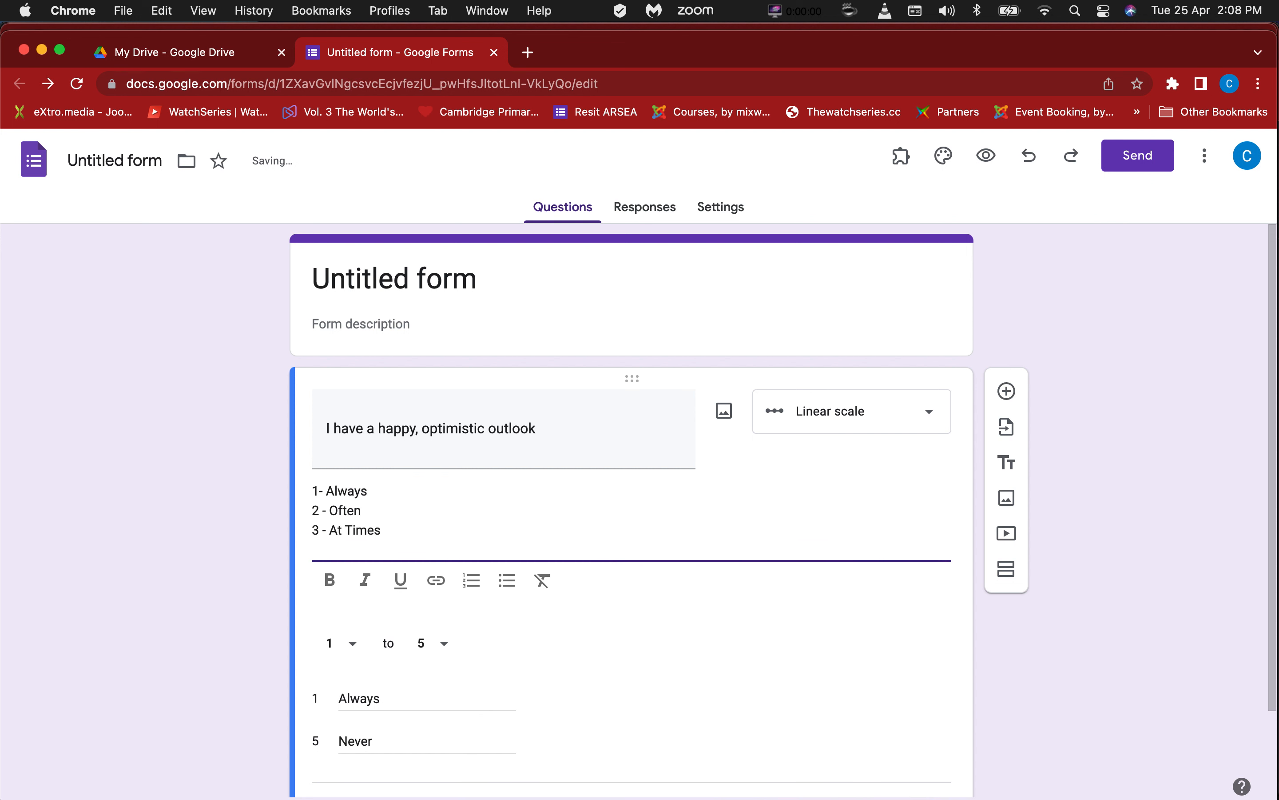
{"action": "type", "text": "4 - Rarely"}
{"action": "key", "text": "Return"}
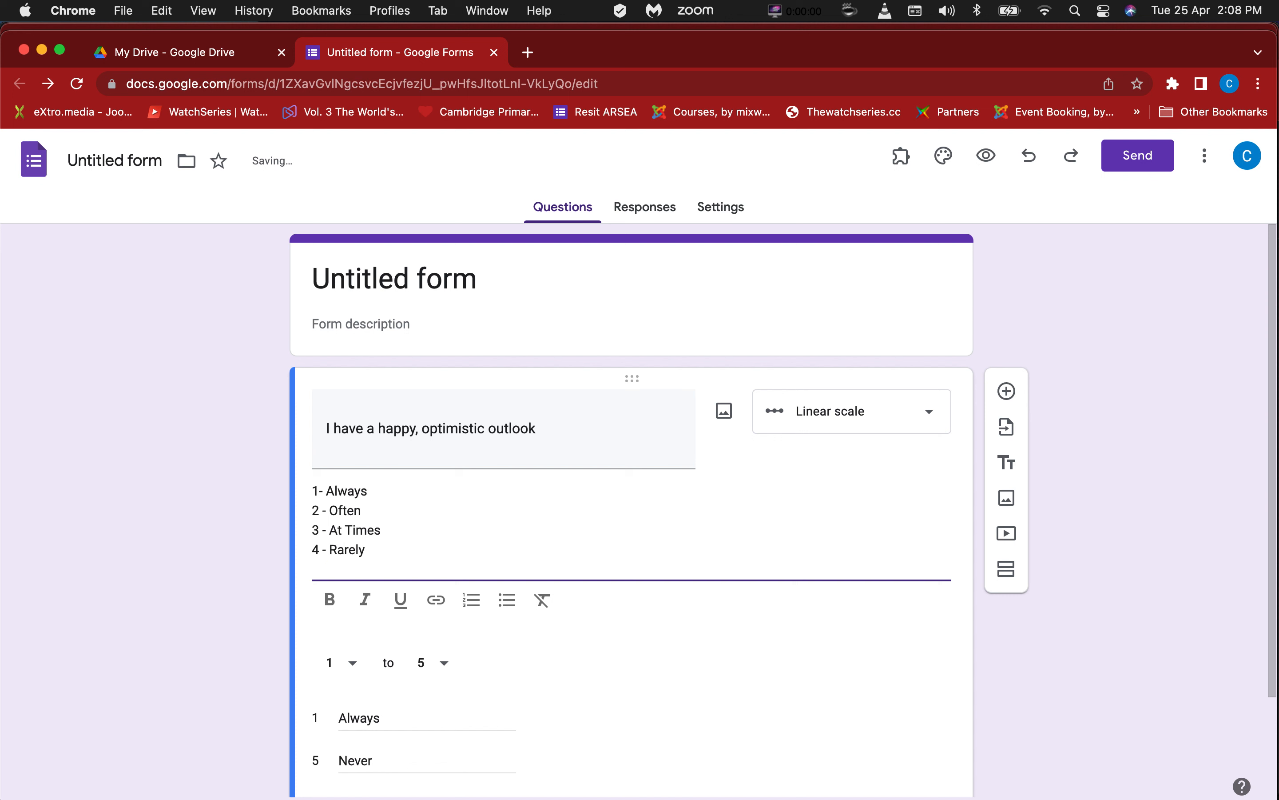
{"action": "type", "text": "5 - Never"}
{"action": "scroll", "coordinate": [631, 684], "scroll_direction": "down", "scroll_amount": 3}
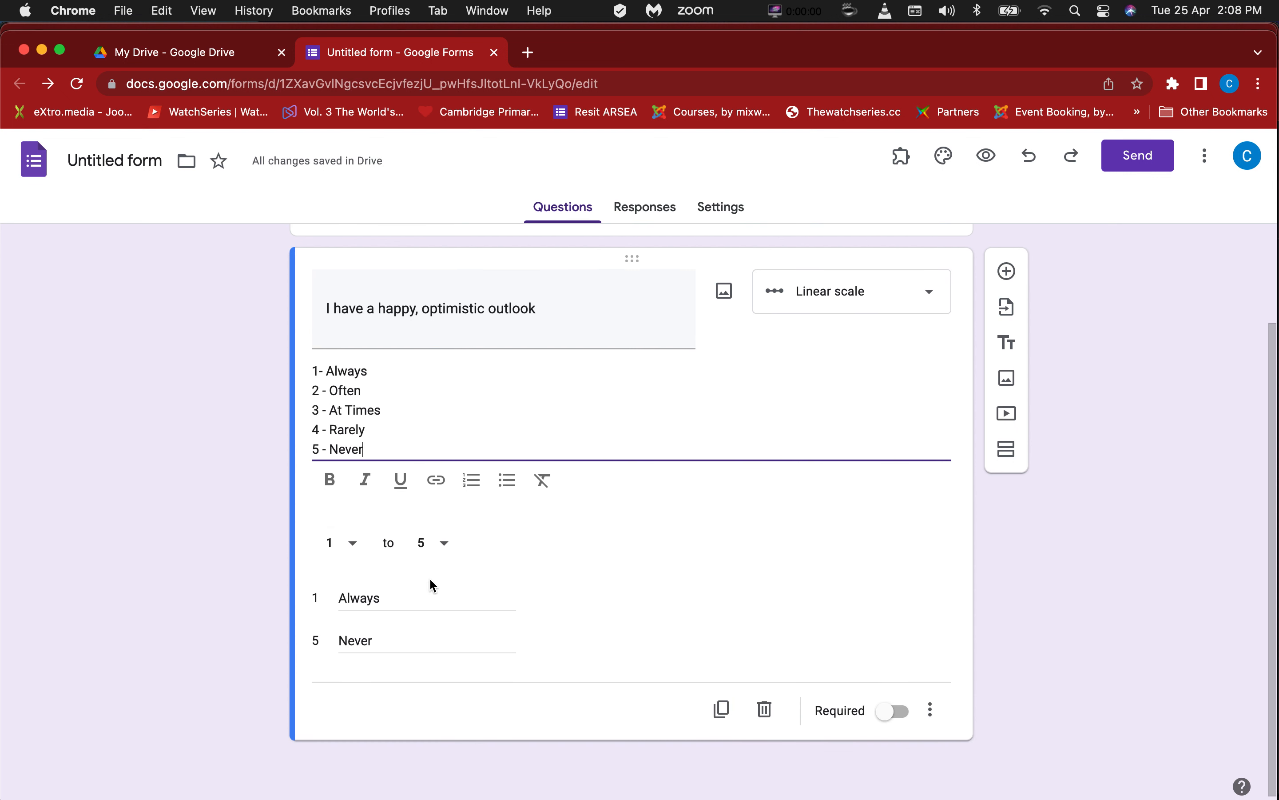
{"action": "left_click", "coordinate": [379, 597]}
{"action": "double_click", "coordinate": [379, 597]}
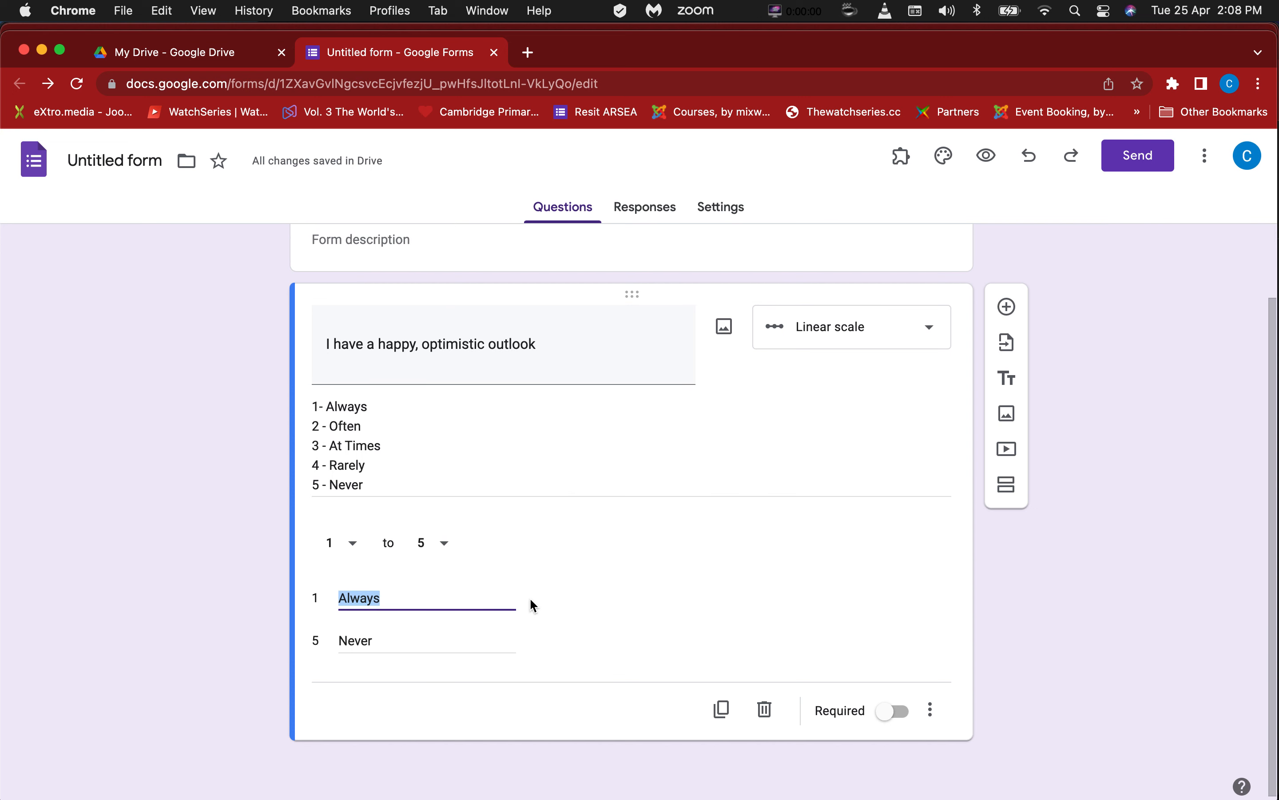
{"action": "double_click", "coordinate": [423, 643]}
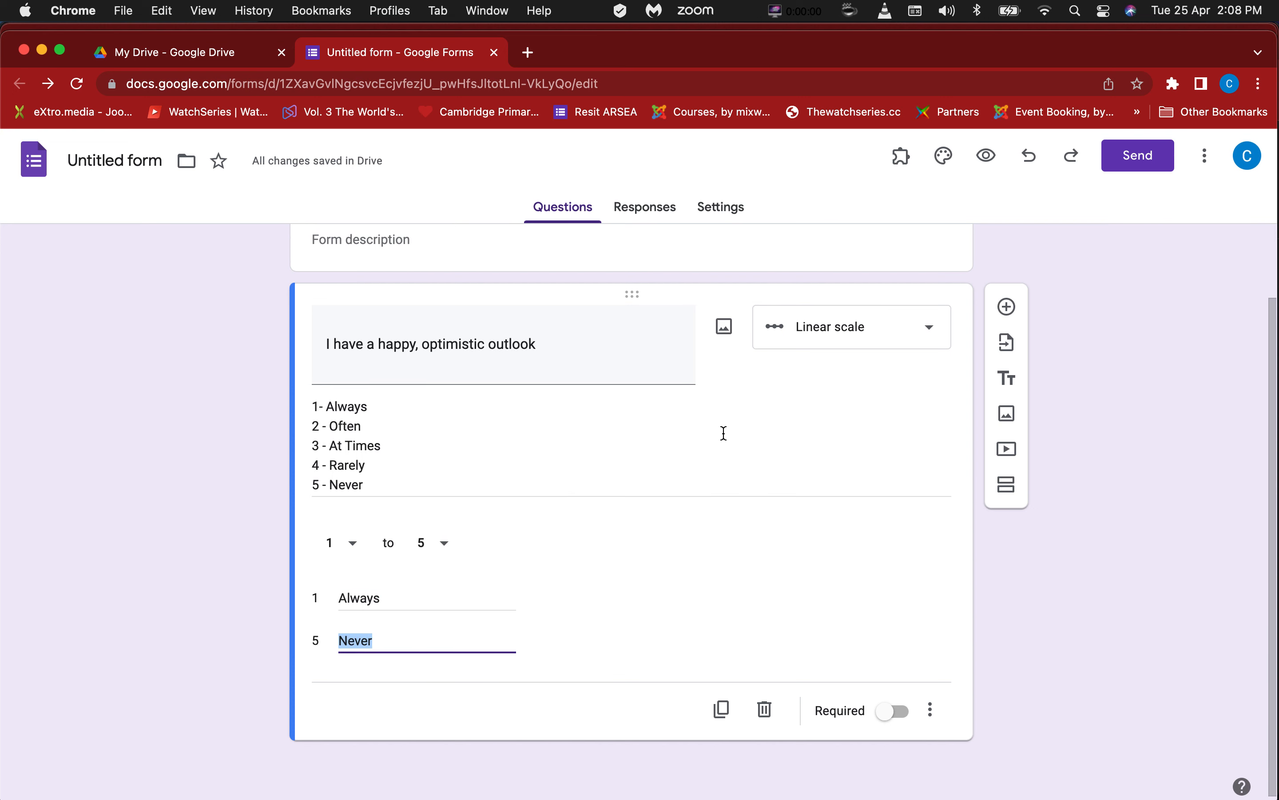
Step: Change the question type to Checkboxes and name the first option "Always"
{"action": "left_click", "coordinate": [918, 331]}
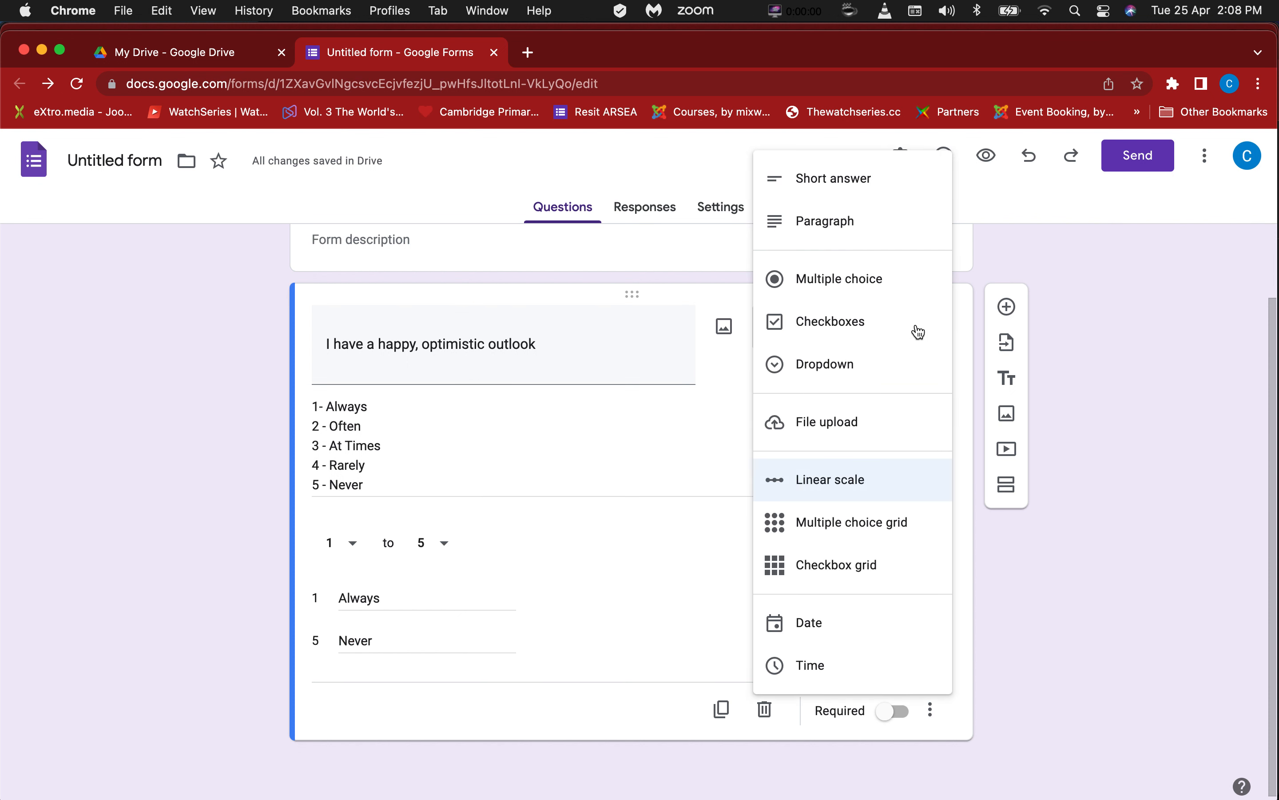
{"action": "left_click", "coordinate": [855, 324]}
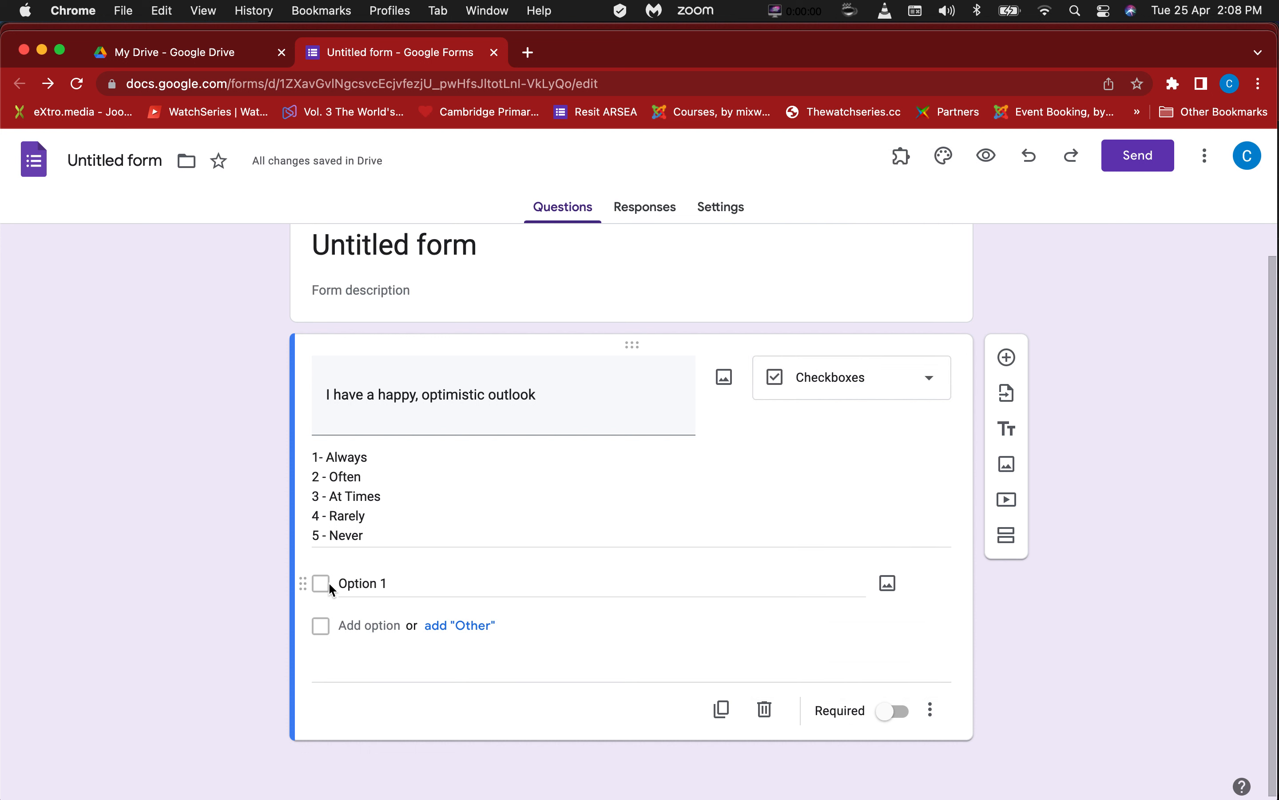
{"action": "left_click", "coordinate": [353, 585]}
{"action": "type", "text": "Always"}
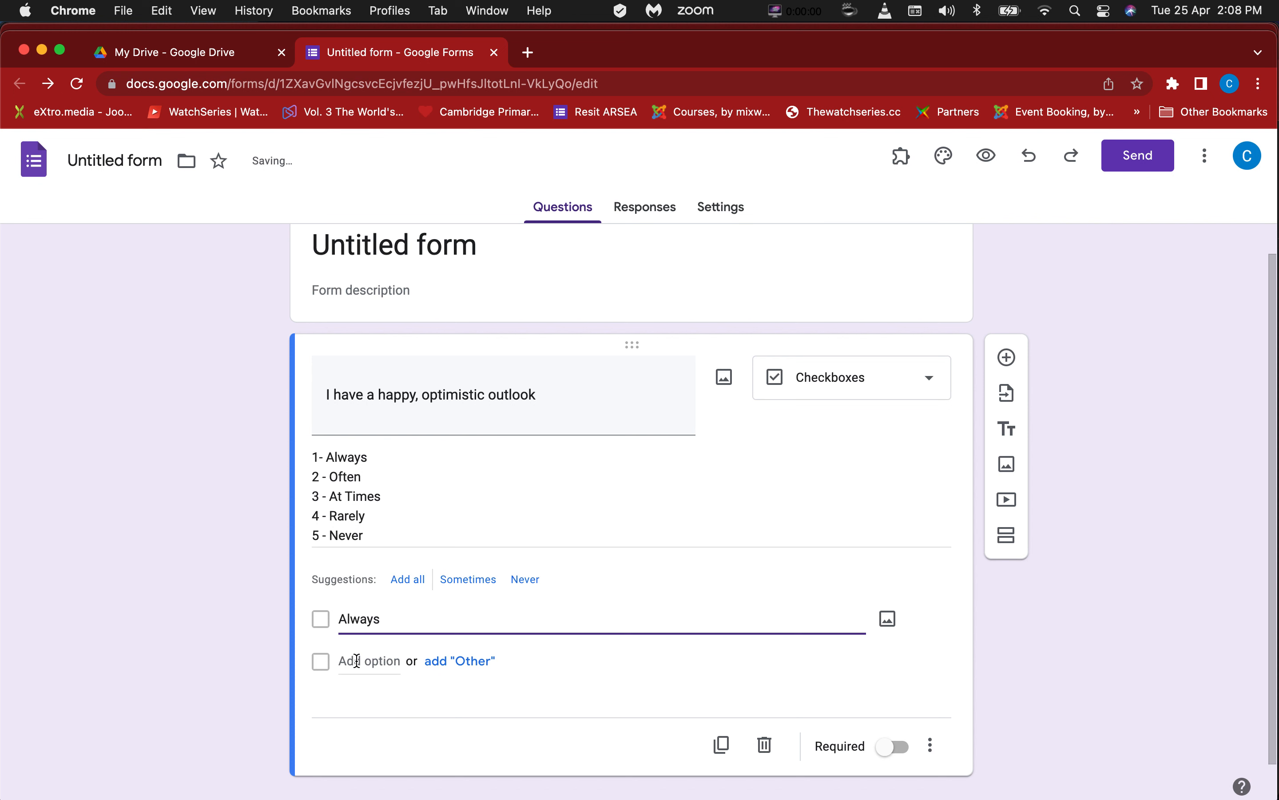
Step: Add "Often" and "At Times" as the second and third options of the checkbox question
{"action": "left_click", "coordinate": [355, 661]}
{"action": "type", "text": "Often"}
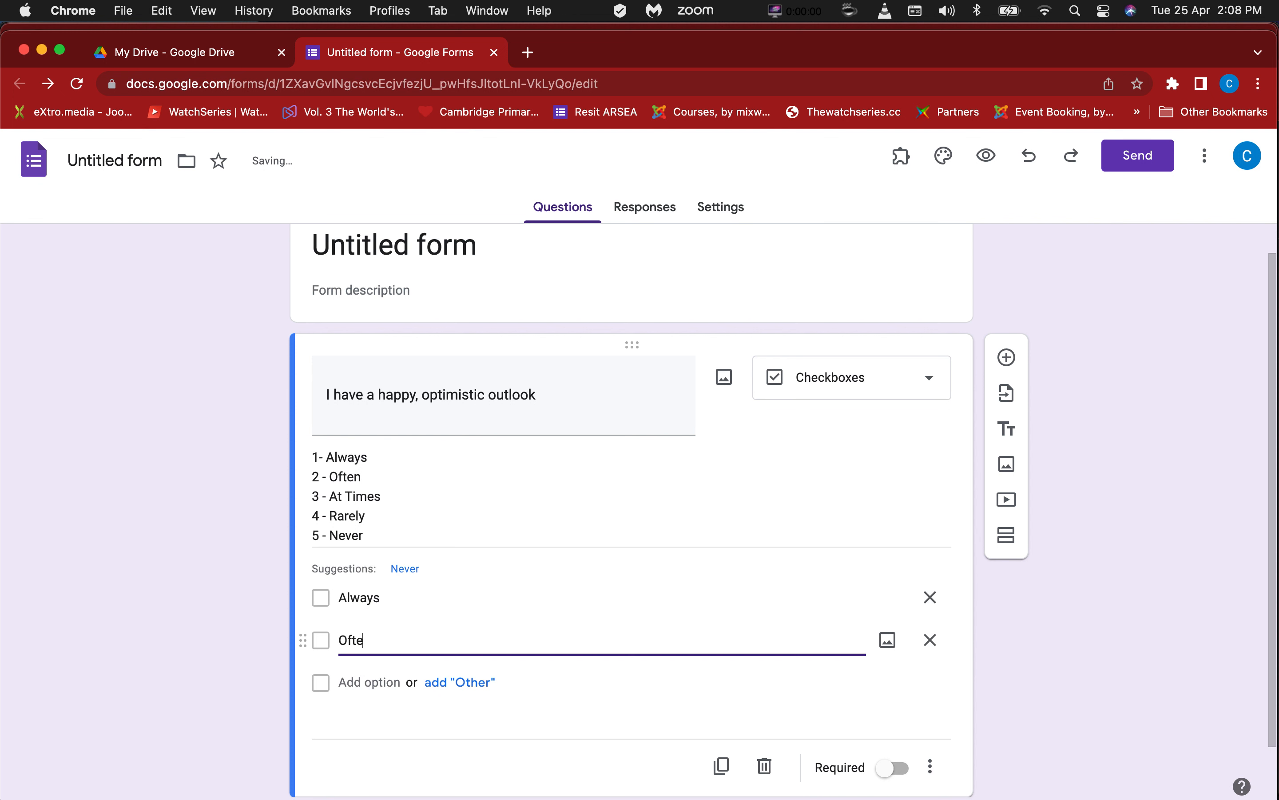
{"action": "left_click", "coordinate": [363, 682]}
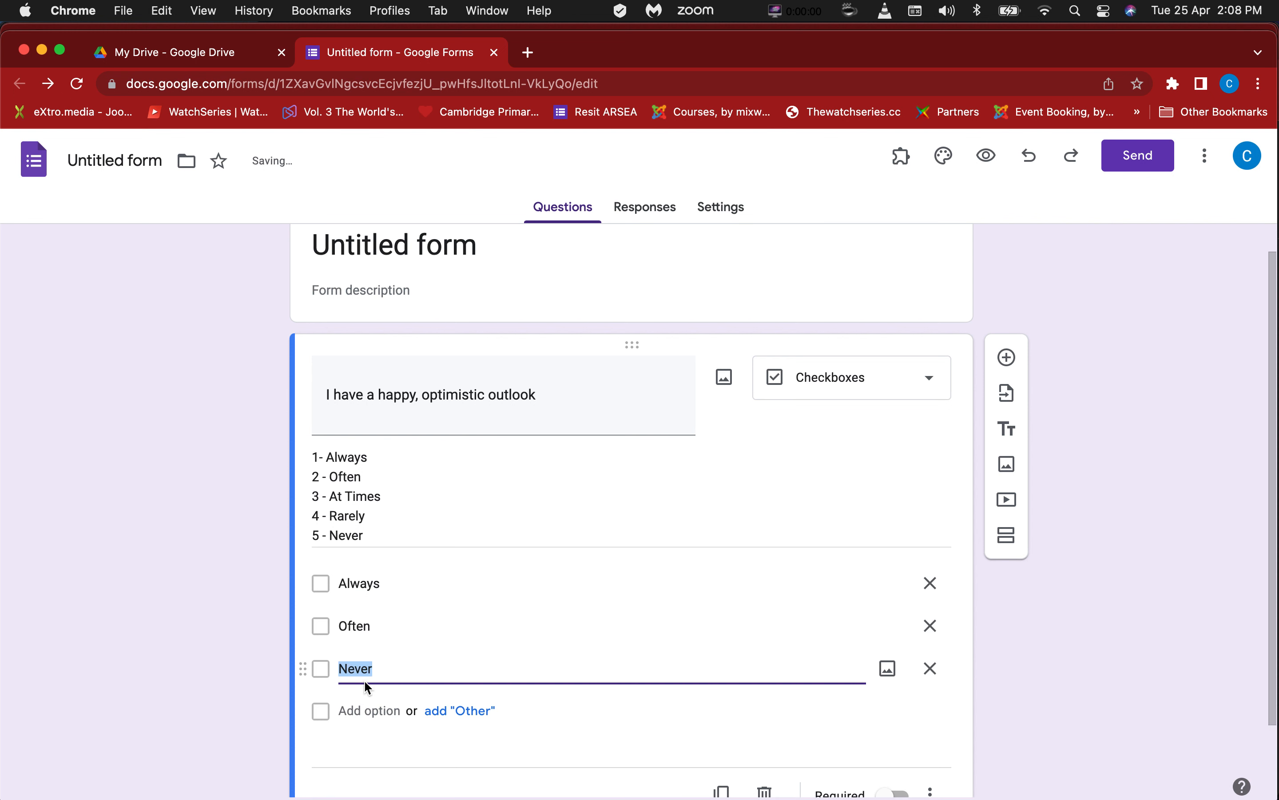
{"action": "type", "text": "AtTimes"}
{"action": "key", "text": "BackSpace"}
{"action": "key", "text": "BackSpace"}
{"action": "key", "text": "BackSpace"}
{"action": "key", "text": "BackSpace"}
{"action": "key", "text": "BackSpace"}
{"action": "type", "text": "Times"}
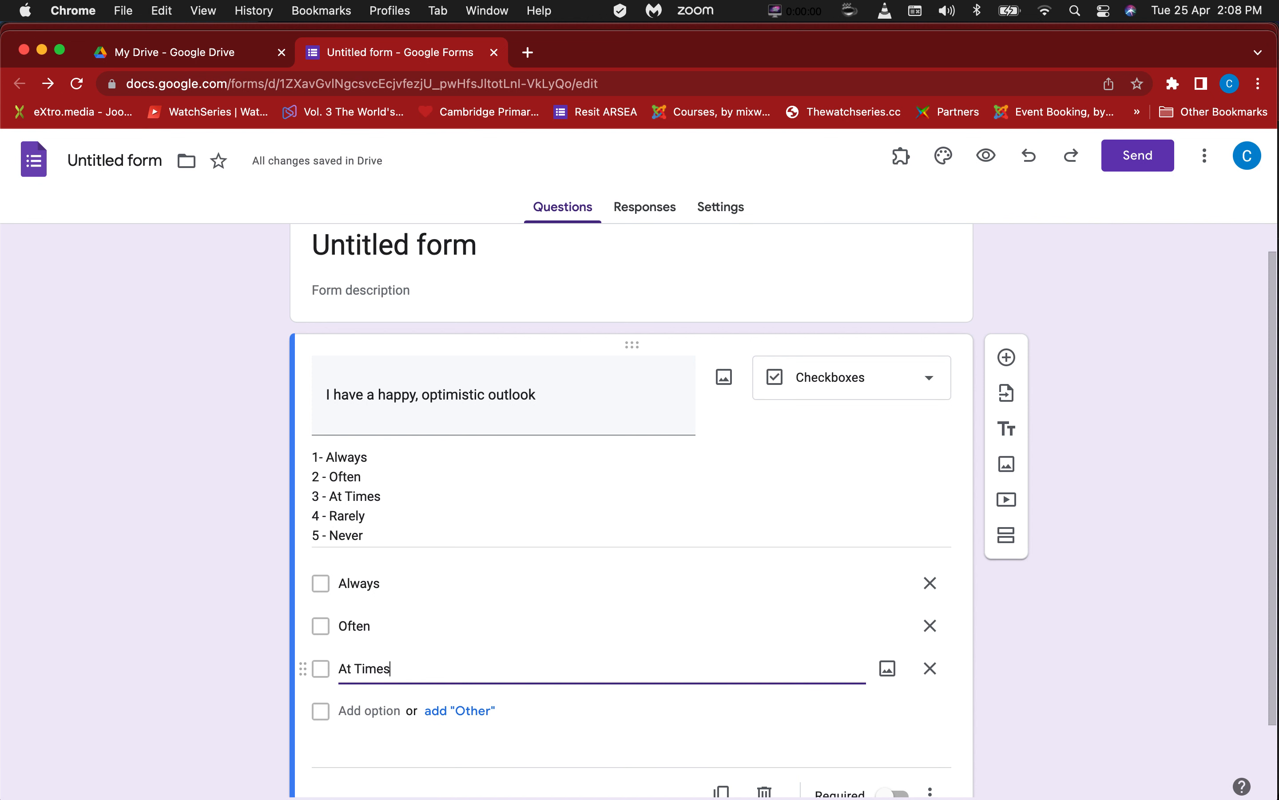
Step: Add "Rarely" and "Never" as the fourth and fifth options of the checkbox question
{"action": "left_click", "coordinate": [350, 711]}
{"action": "type", "text": "Rarely"}
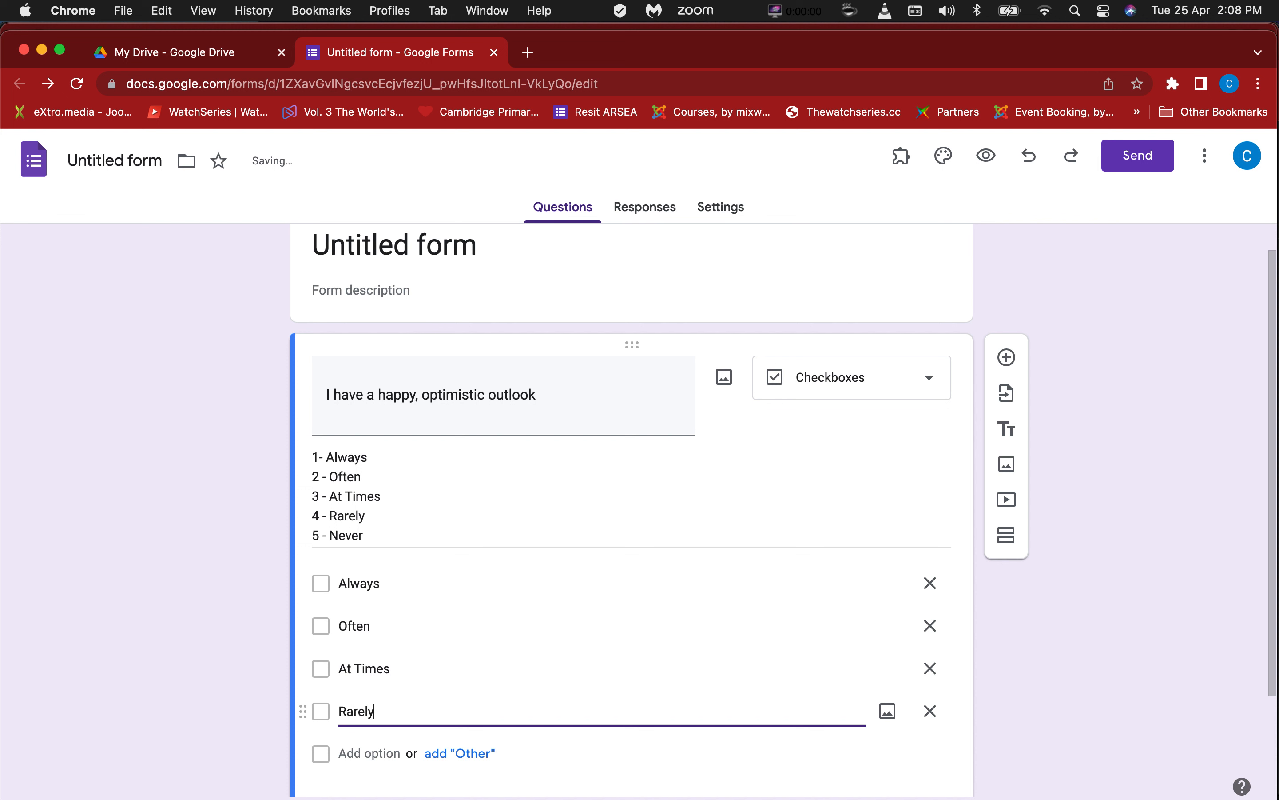
{"action": "left_click", "coordinate": [343, 753]}
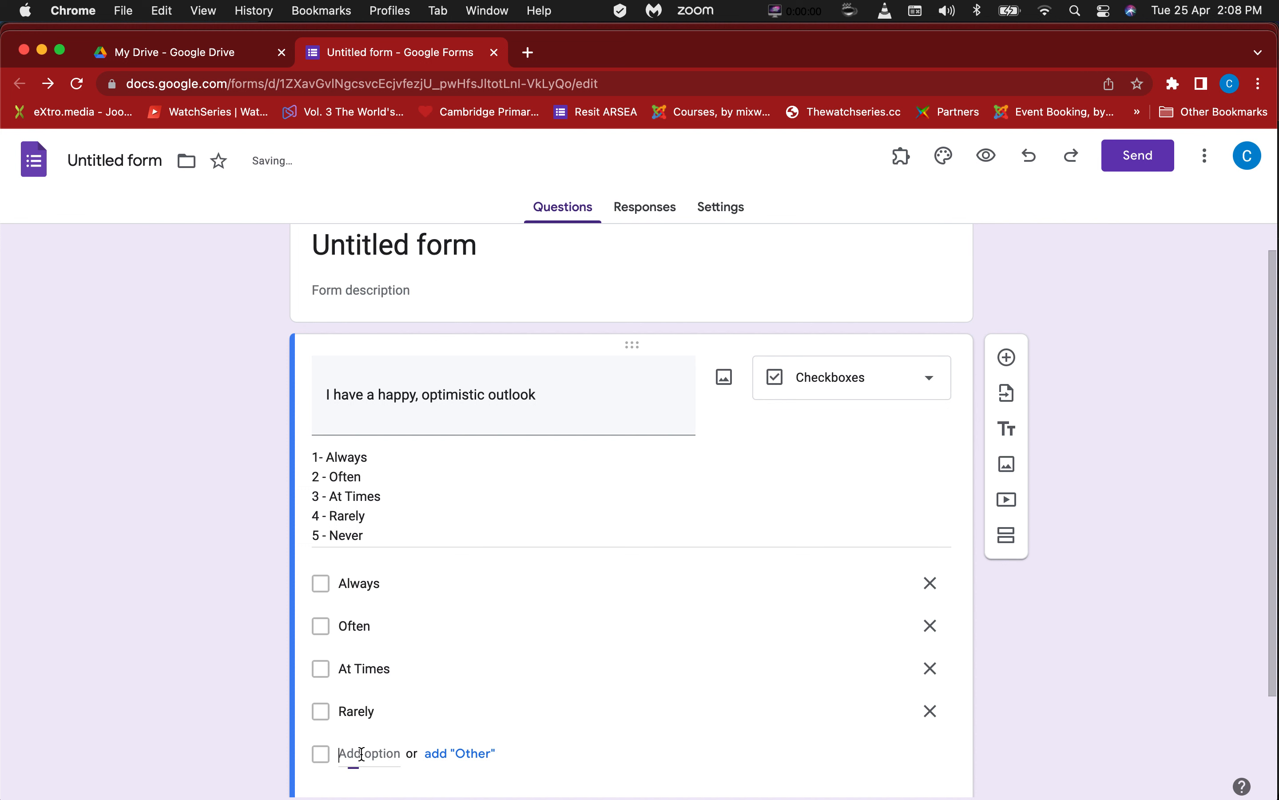
{"action": "type", "text": "Nver"}
{"action": "key", "text": "BackSpace"}
{"action": "key", "text": "BackSpace"}
{"action": "key", "text": "BackSpace"}
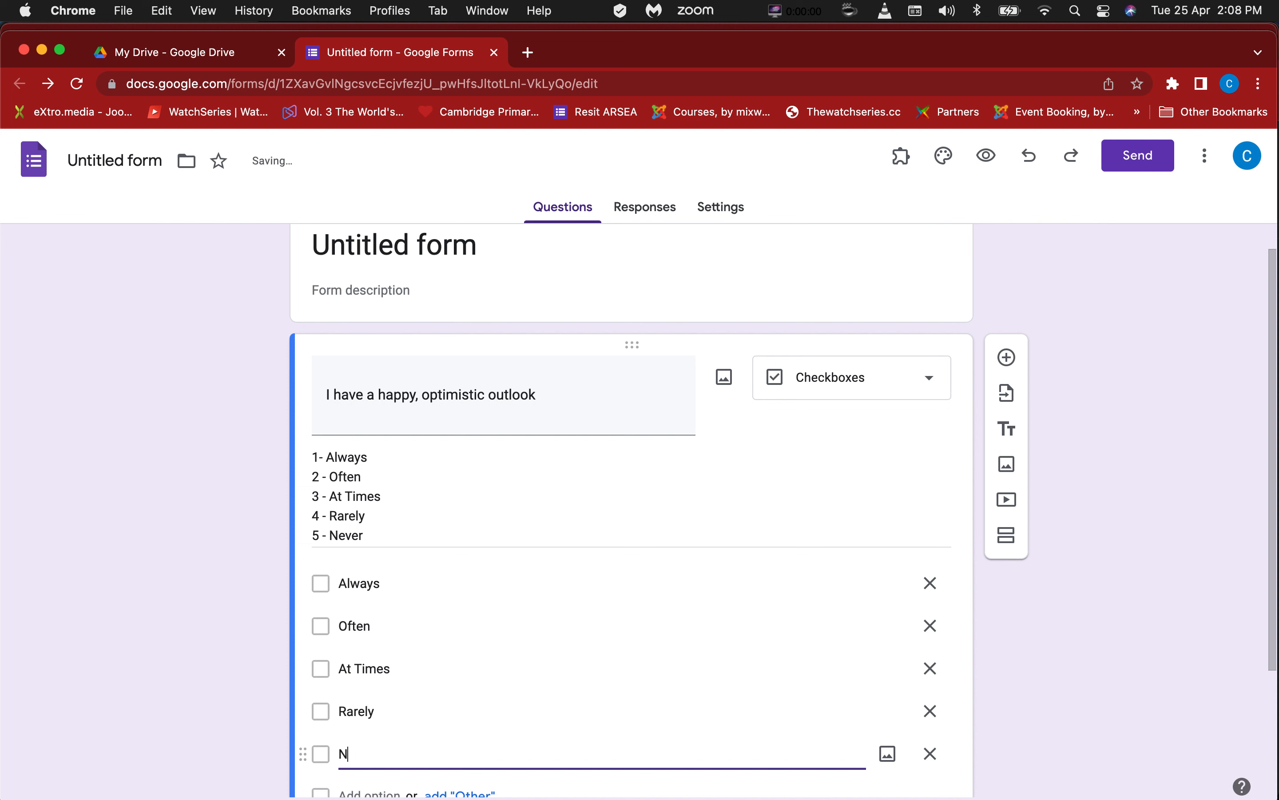
{"action": "type", "text": "ever"}
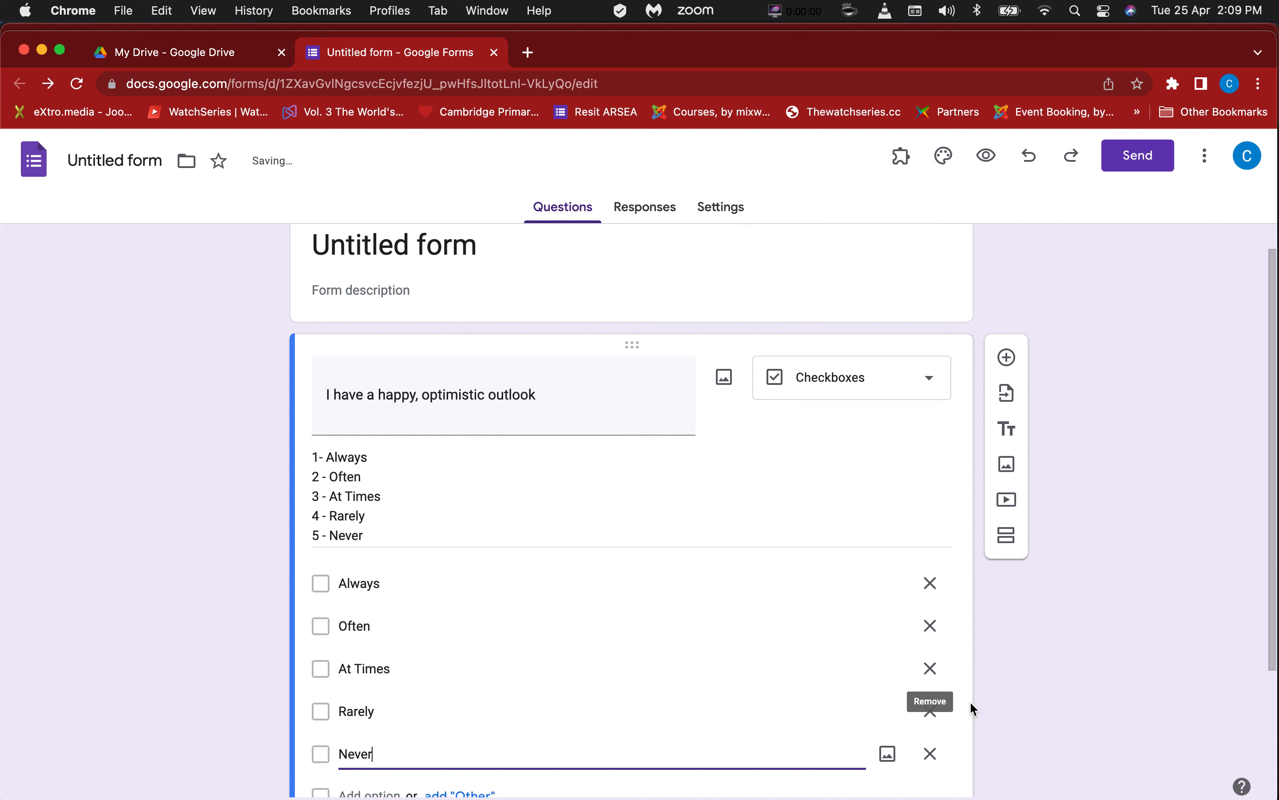
Step: Add response validation to the question that requires selecting exactly 1 option
{"action": "scroll", "coordinate": [970, 701], "scroll_direction": "down", "scroll_amount": 3}
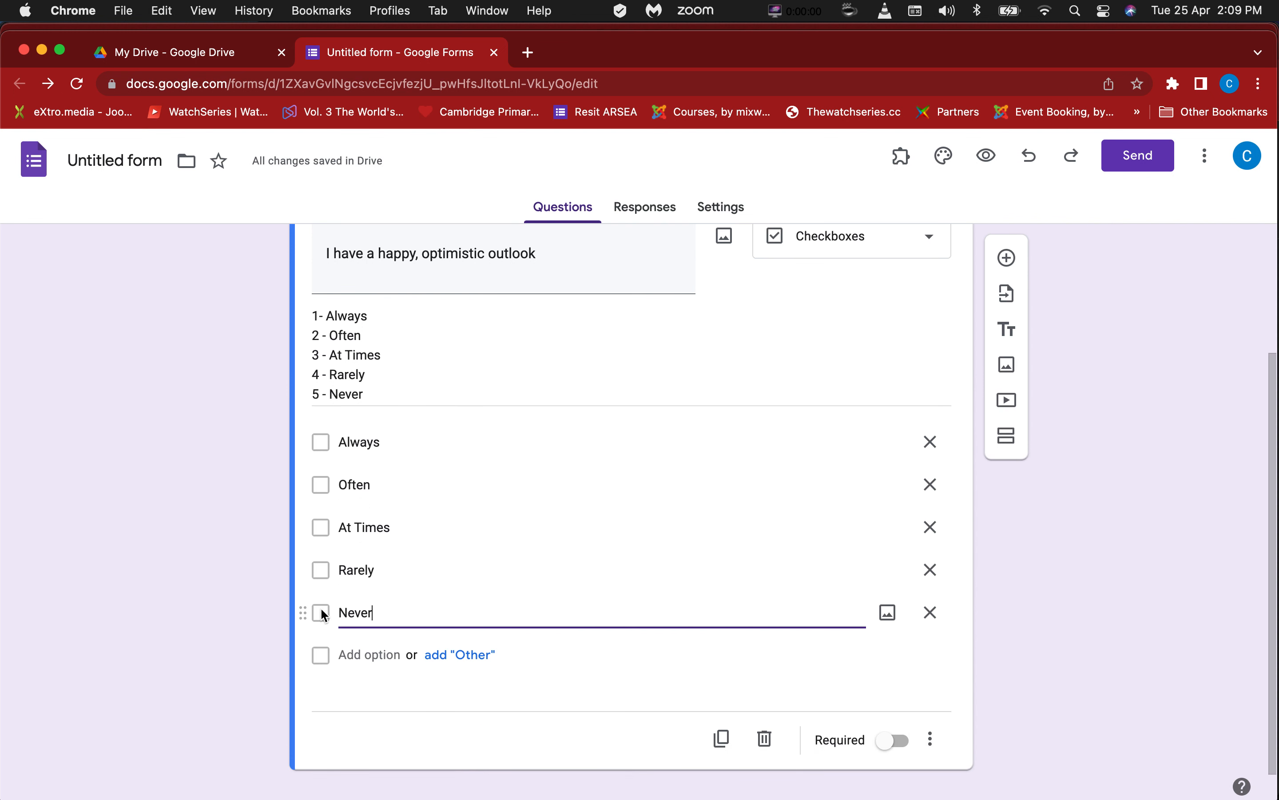
{"action": "left_click", "coordinate": [931, 739]}
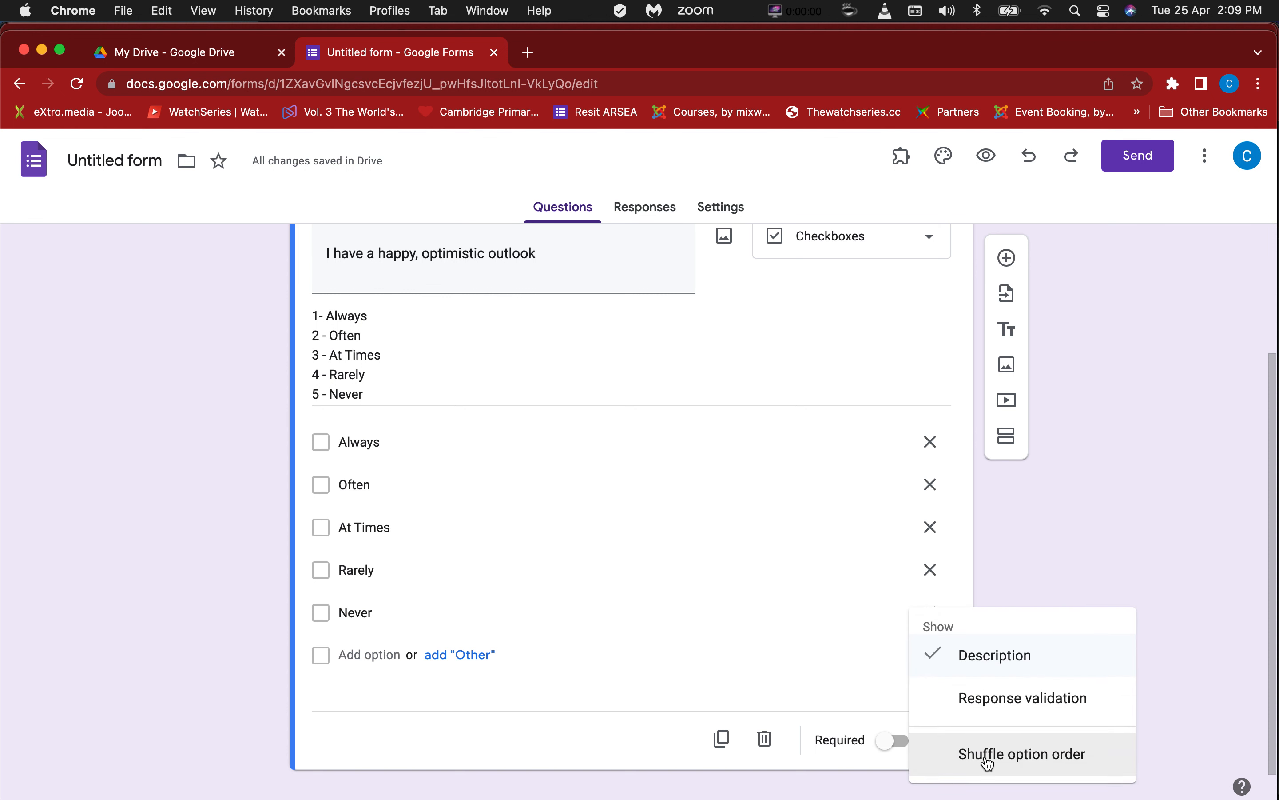
{"action": "left_click", "coordinate": [964, 710]}
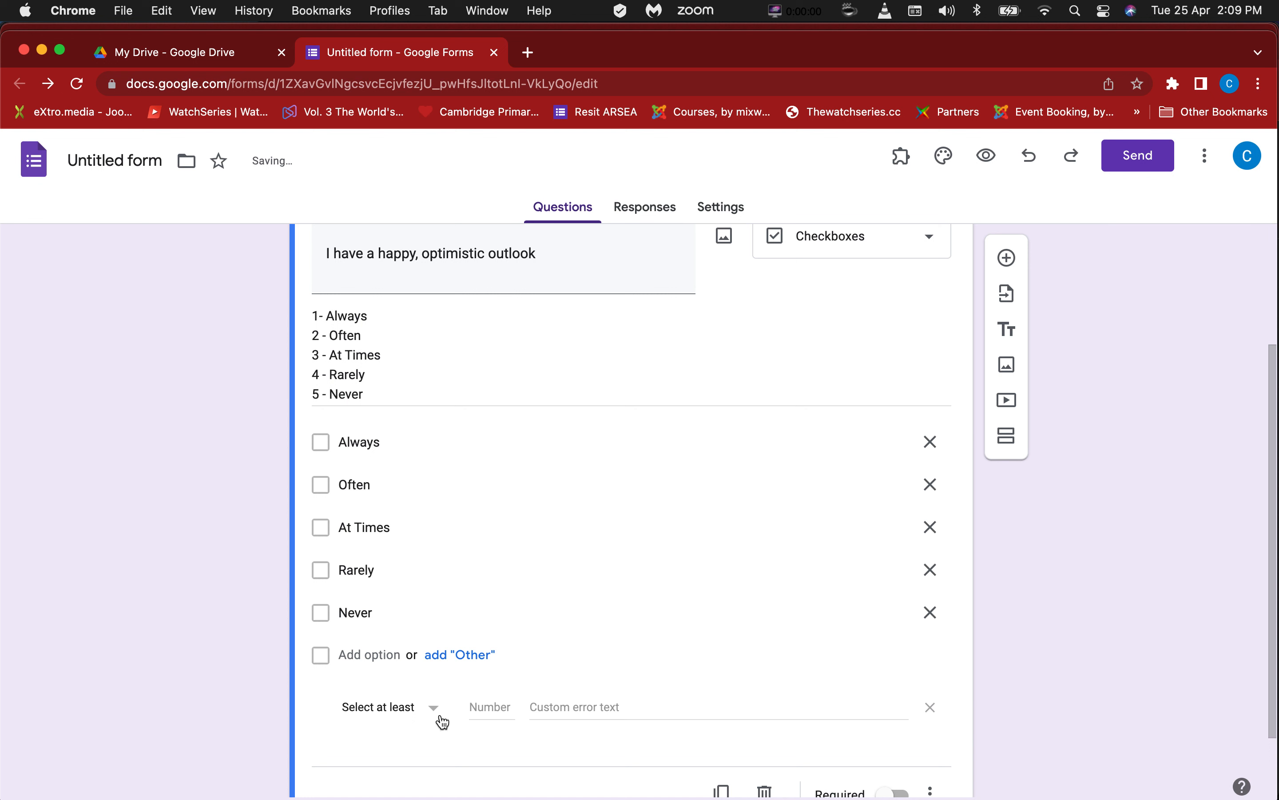
{"action": "left_click", "coordinate": [427, 706]}
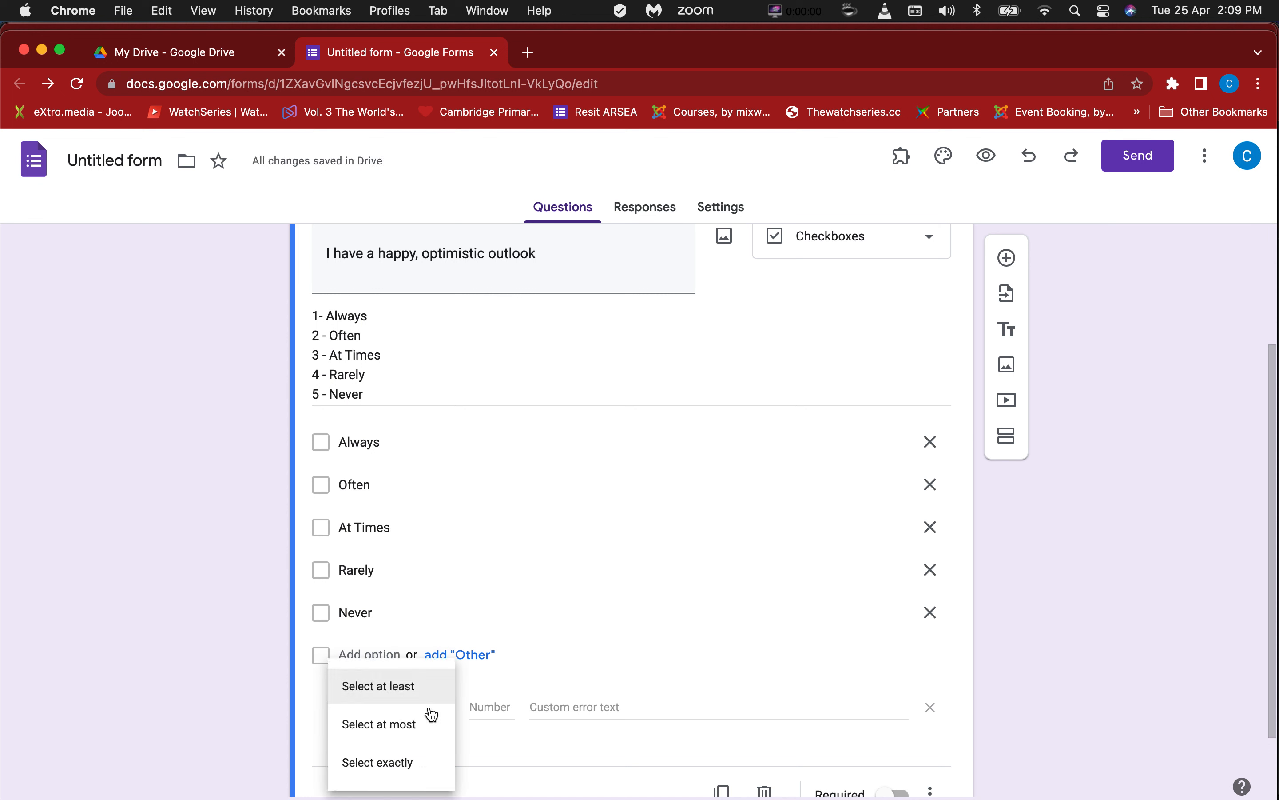
{"action": "left_click", "coordinate": [386, 762]}
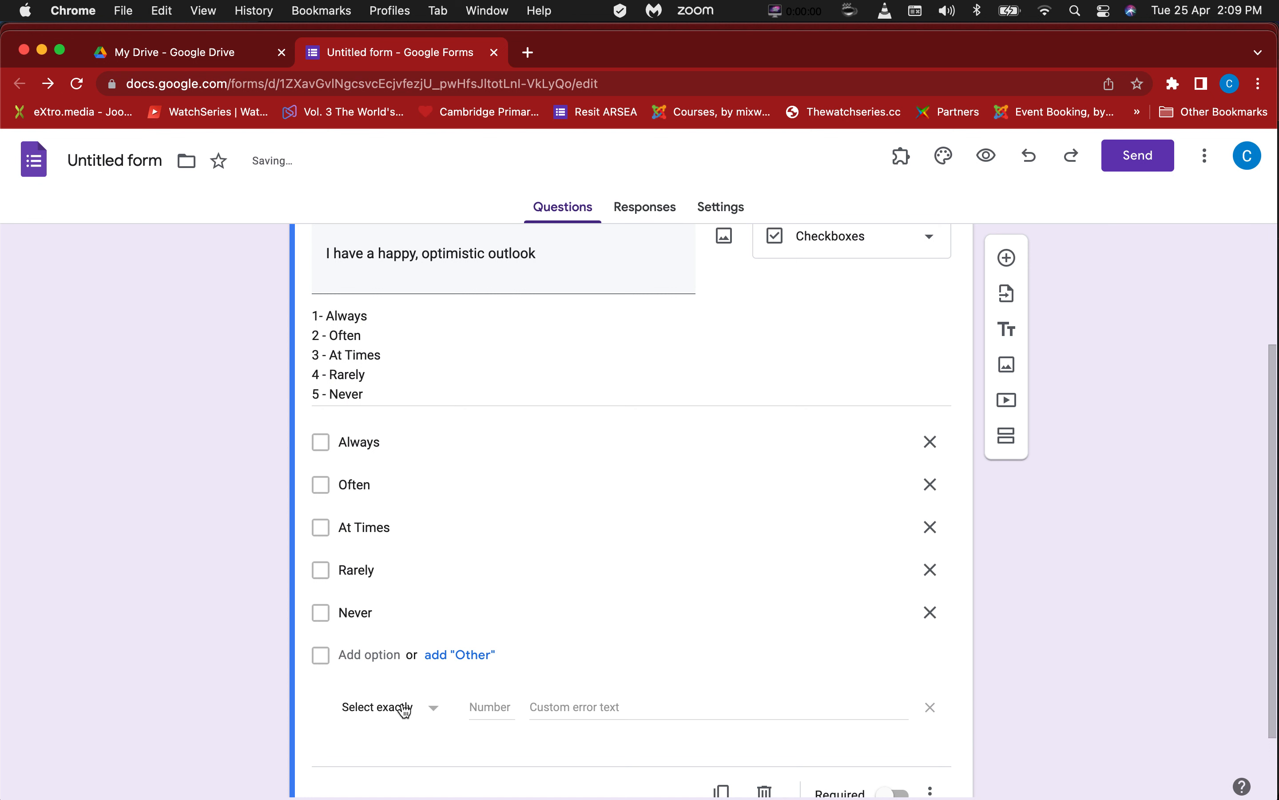
{"action": "left_click", "coordinate": [499, 700]}
{"action": "type", "text": "1"}
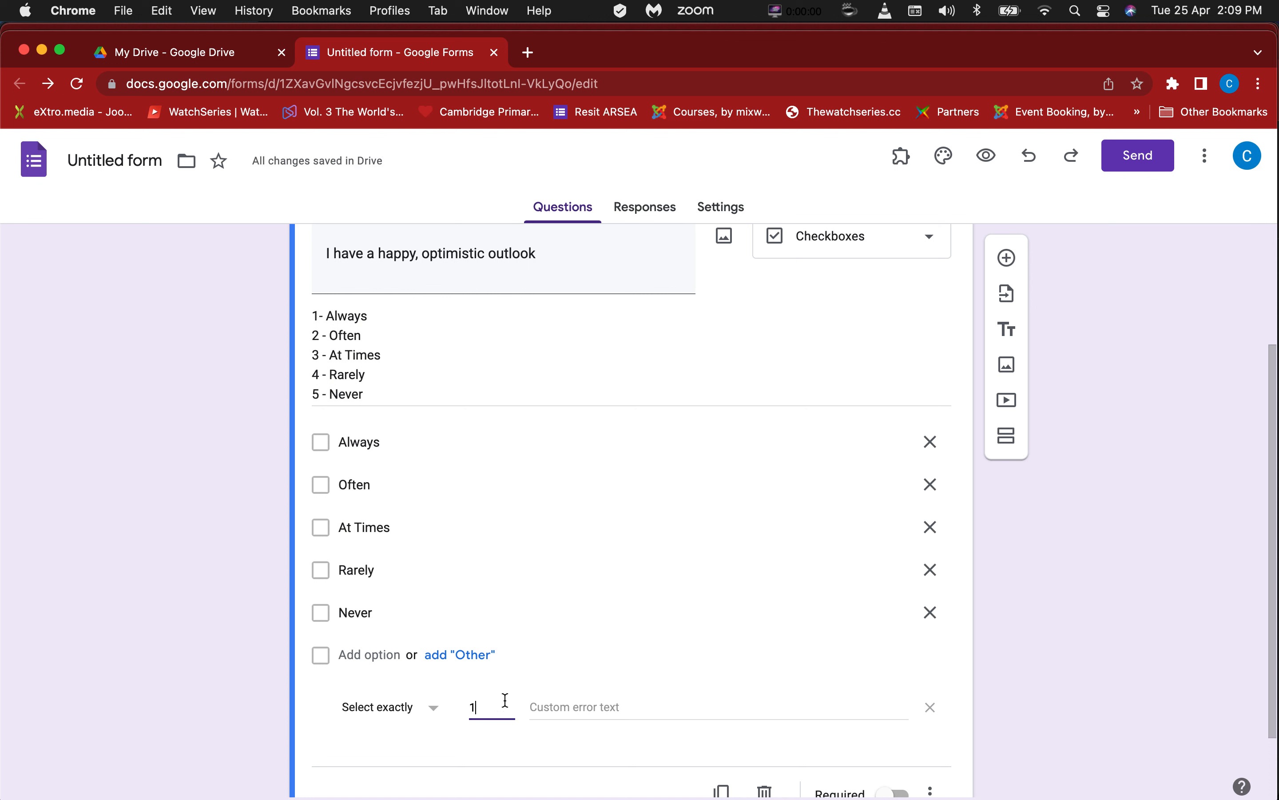
Step: Set the validation's custom error text to "PLEASE ONLY SELECT ONE"
{"action": "key", "text": "Tab"}
{"action": "type", "text": "PLeas"}
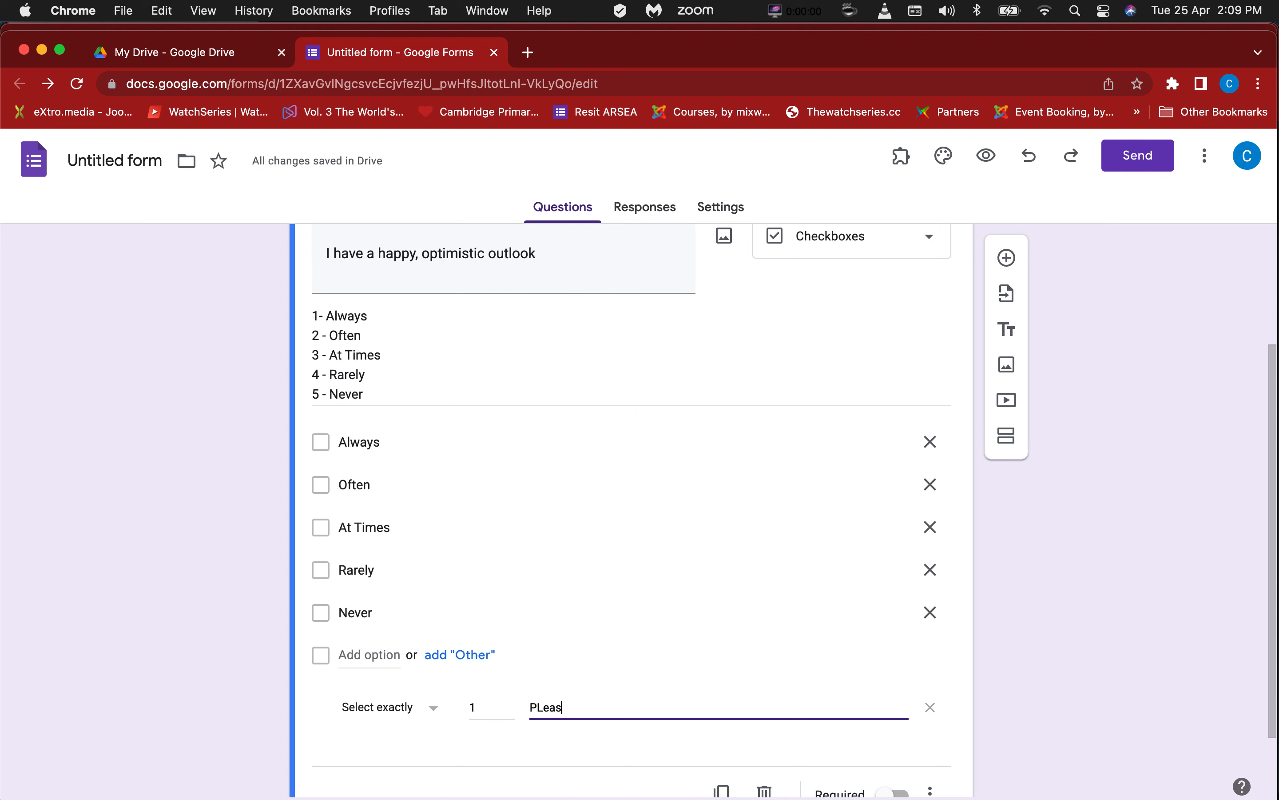
{"action": "key", "text": "BackSpace"}
{"action": "key", "text": "BackSpace"}
{"action": "key", "text": "BackSpace"}
{"action": "type", "text": "EASE ONLY SEEL"}
{"action": "key", "text": "BackSpace"}
{"action": "key", "text": "BackSpace"}
{"action": "type", "text": "LECT ONE"}
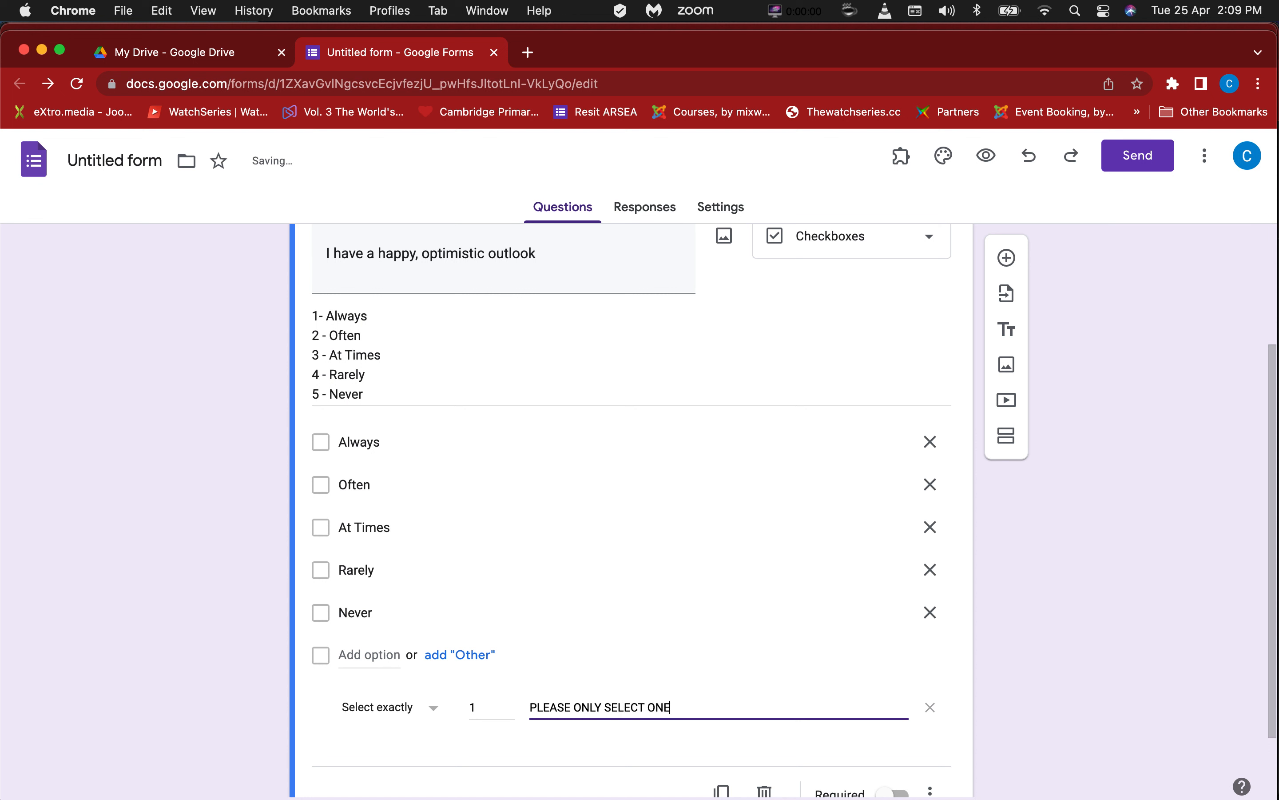
{"action": "left_click", "coordinate": [952, 742]}
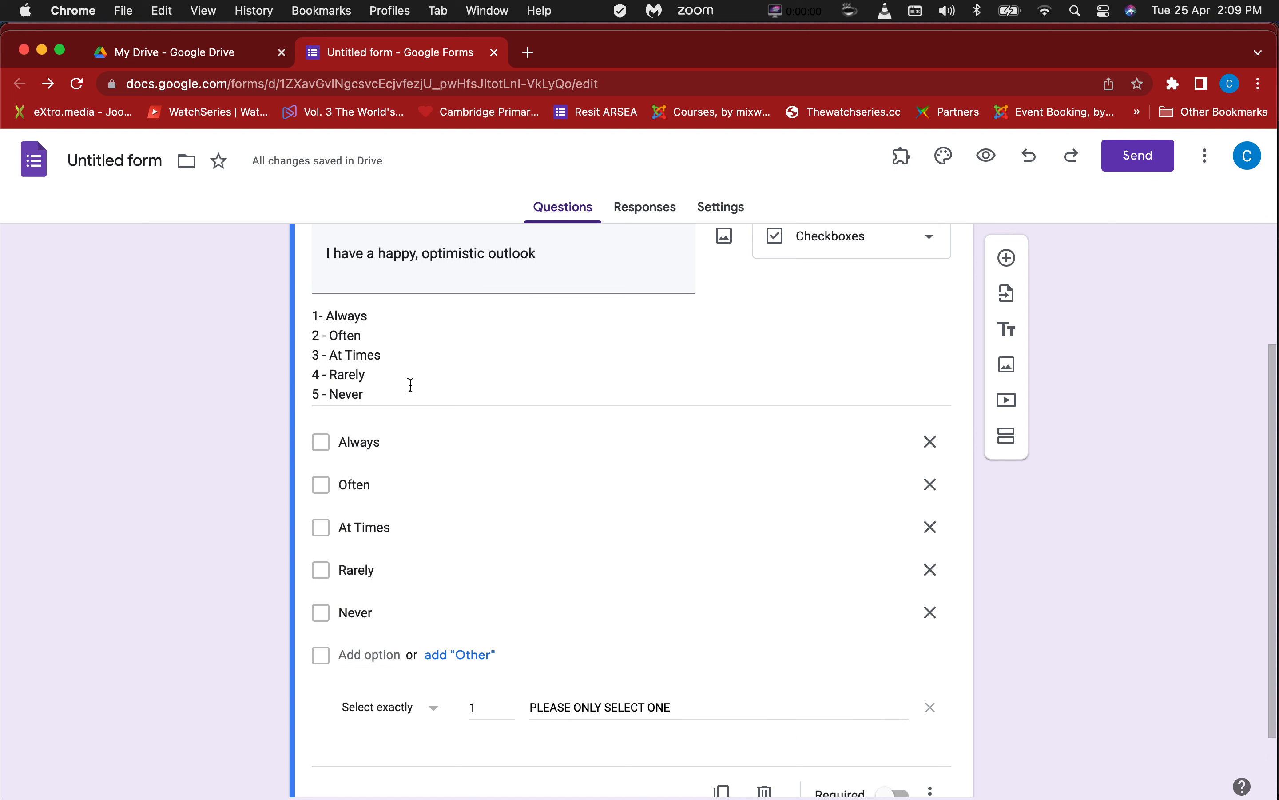
Step: Delete the whole description text of the "I have a happy, optimistic outlook" question
{"action": "triple_click", "coordinate": [394, 391]}
{"action": "key", "text": "BackSpace"}
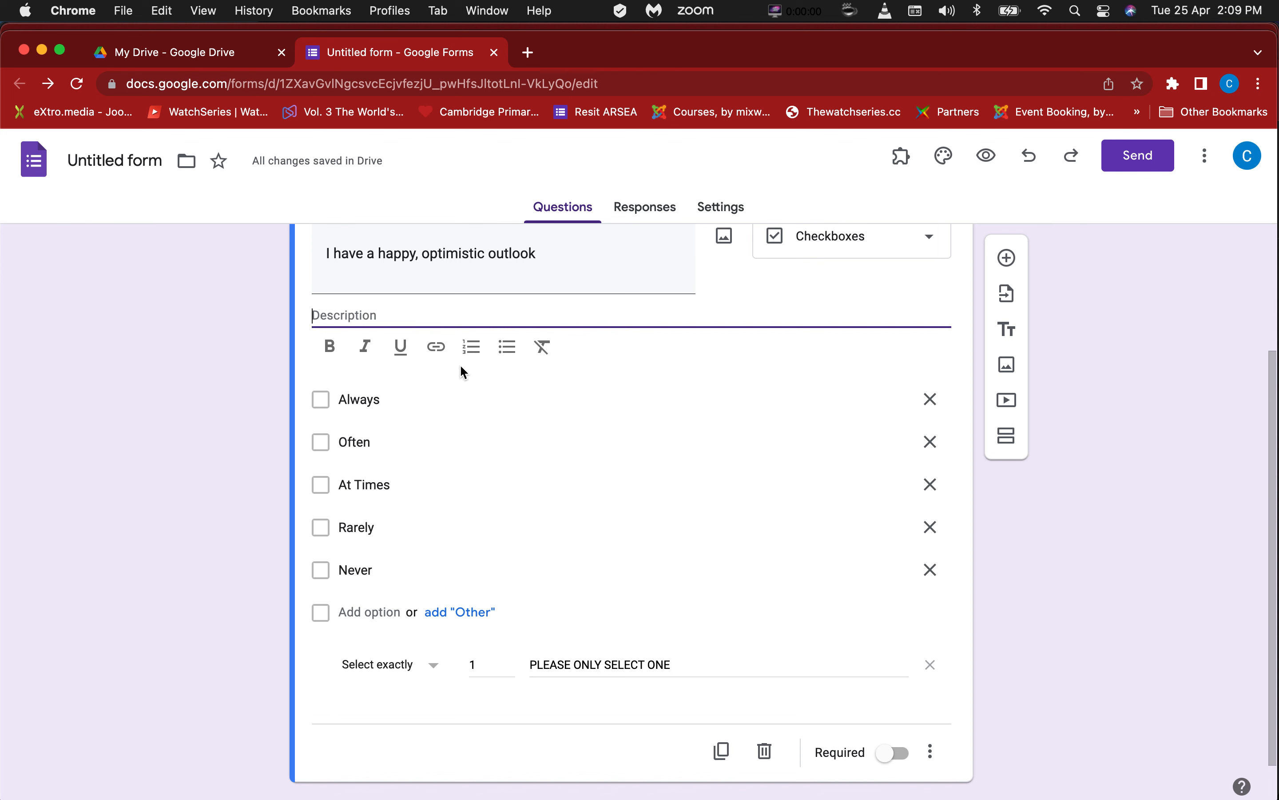
Step: Switch to the checklist PDF in Preview, copy the statement "I consider how my actions will affect others", and return to the form in Chrome
{"action": "key", "text": "super+Tab"}
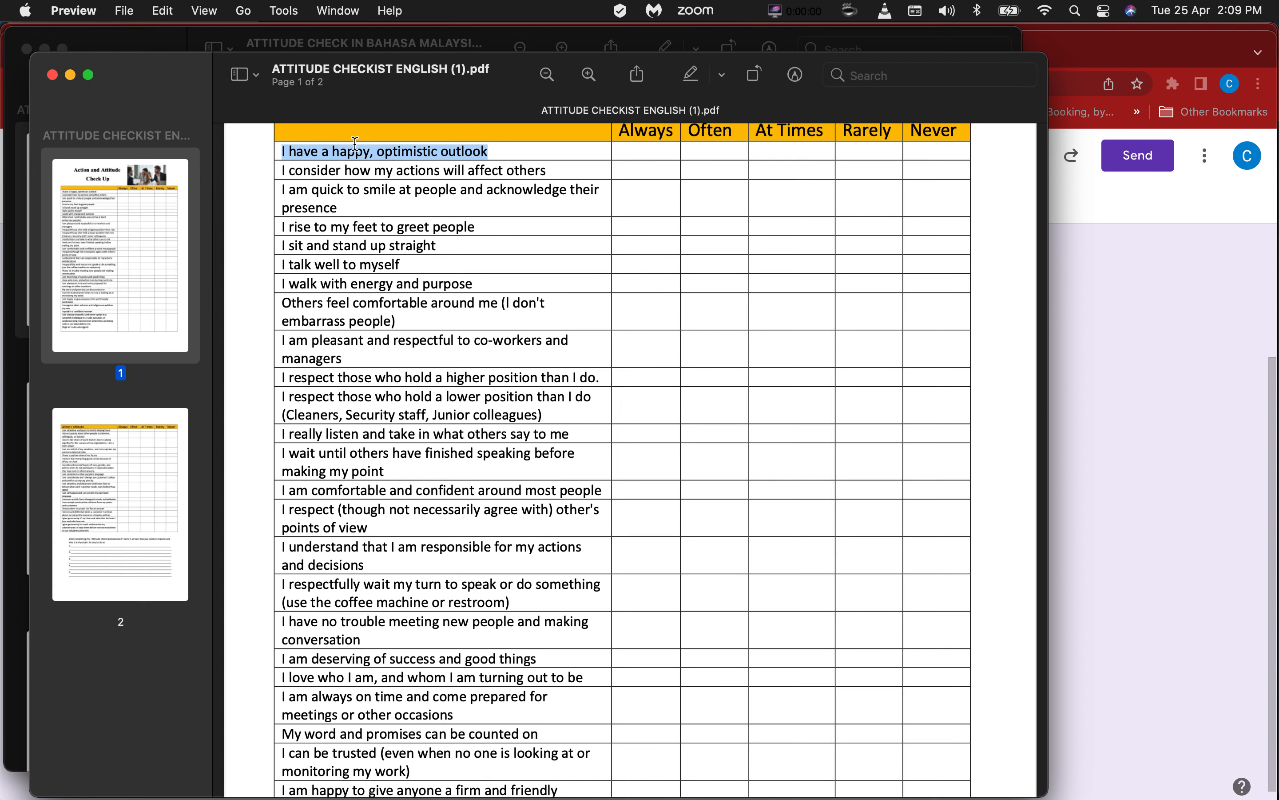
{"action": "left_click_drag", "start_coordinate": [561, 167], "coordinate": [281, 167]}
{"action": "key", "text": "super+c"}
{"action": "key", "text": "super+Tab"}
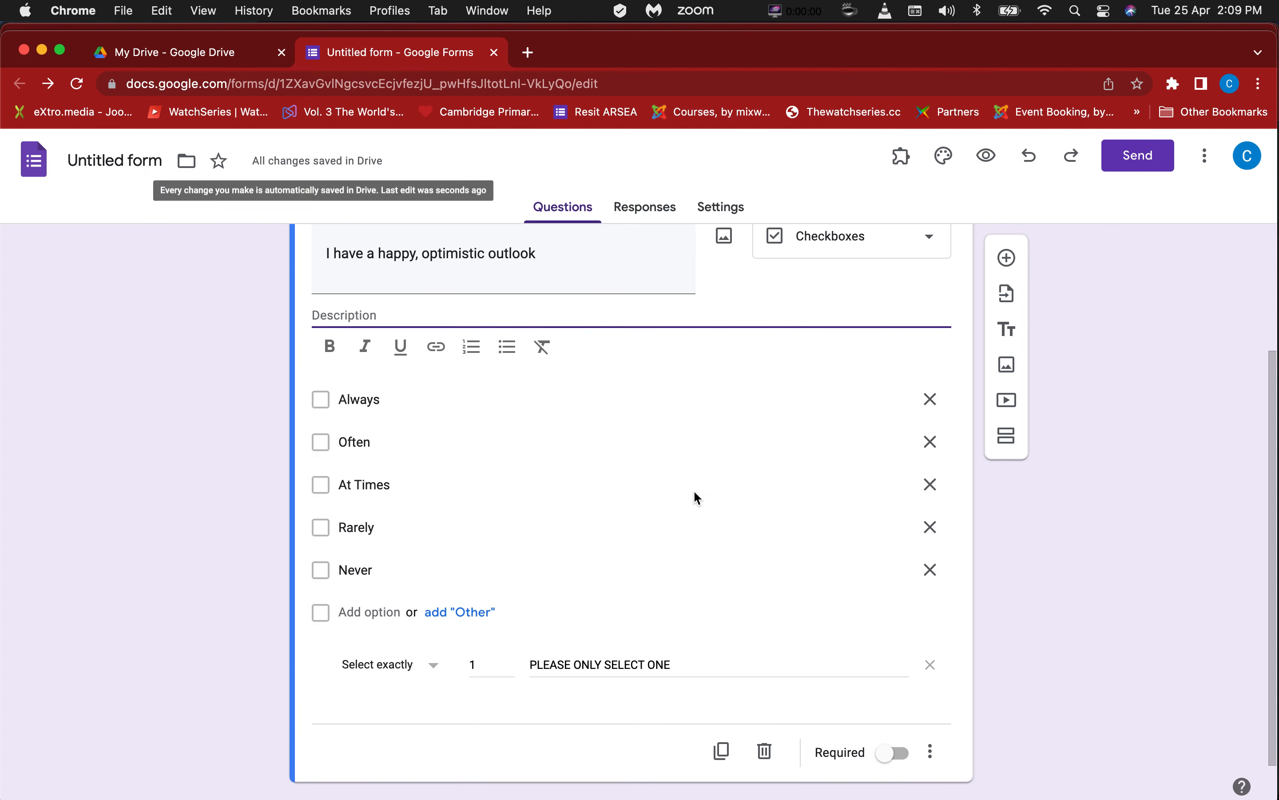
Step: Duplicate the checkbox question and replace the copy's title with the copied statement "I consider how my actions will affect others"
{"action": "left_click", "coordinate": [722, 750]}
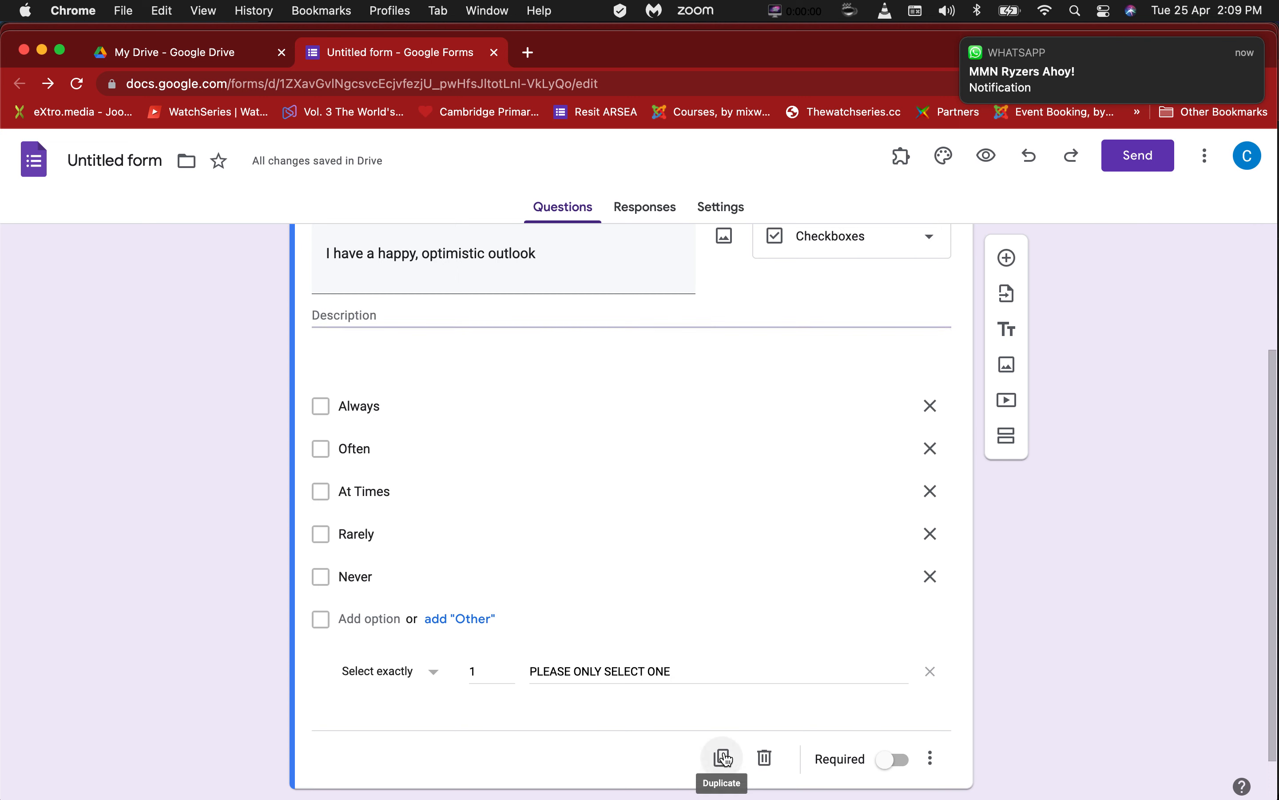
{"action": "left_click_drag", "start_coordinate": [542, 319], "coordinate": [312, 323]}
{"action": "key", "text": "super+v"}
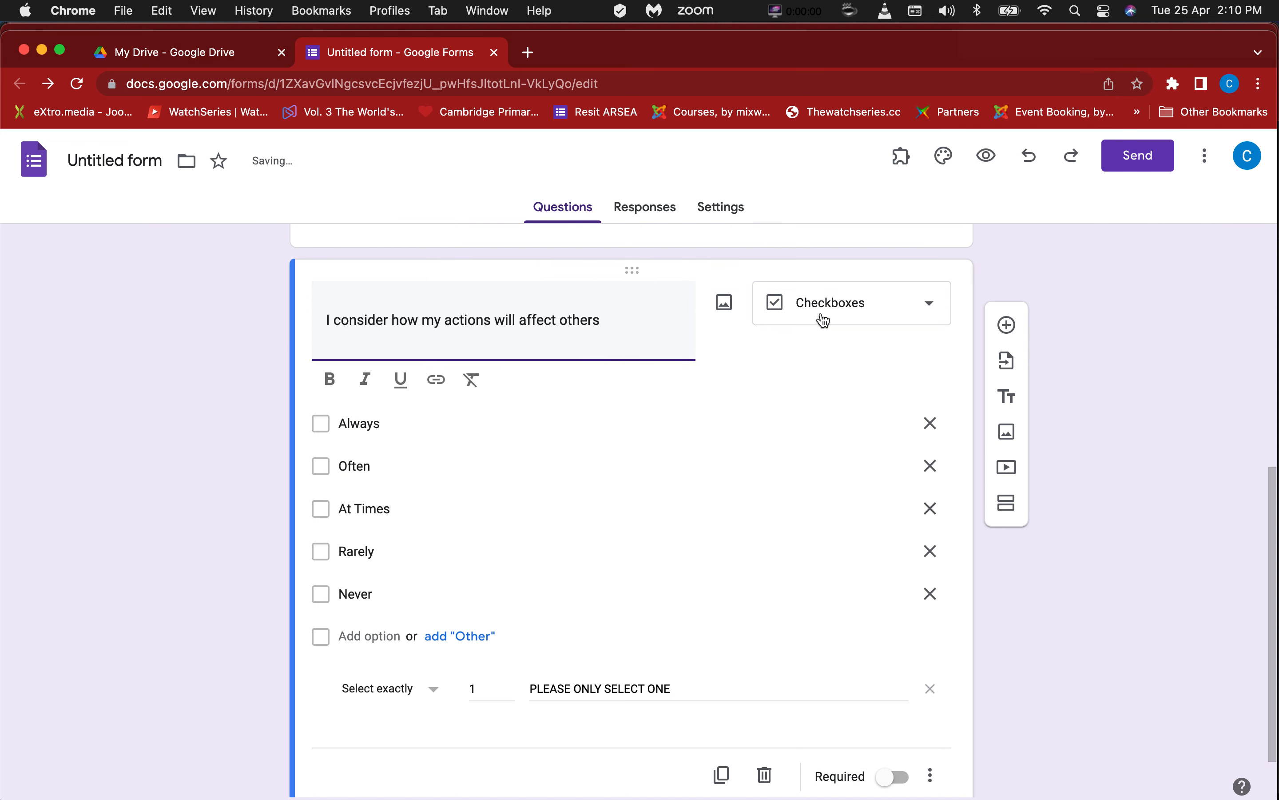
Step: Change the second question to a Linear scale, labelling 1 as "Always" and 5 as "Never"
{"action": "left_click", "coordinate": [842, 316]}
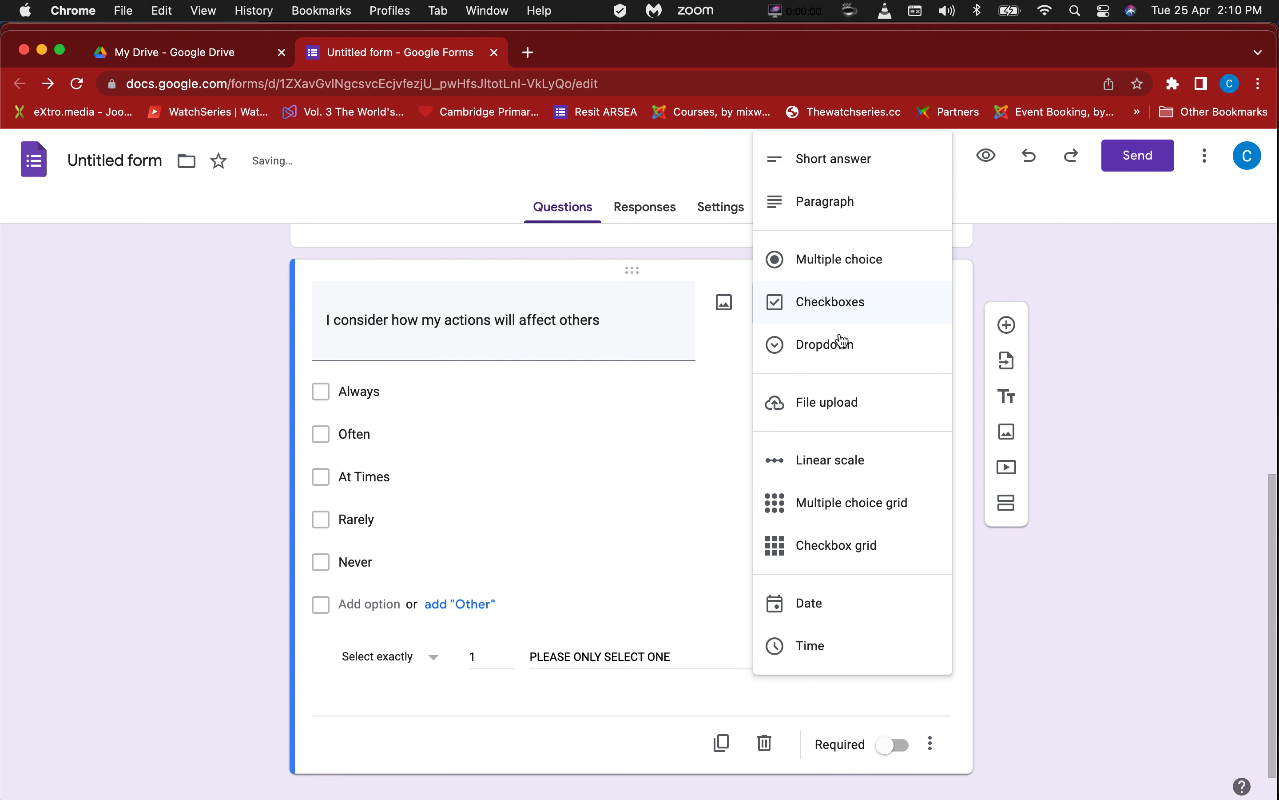
{"action": "left_click", "coordinate": [839, 459]}
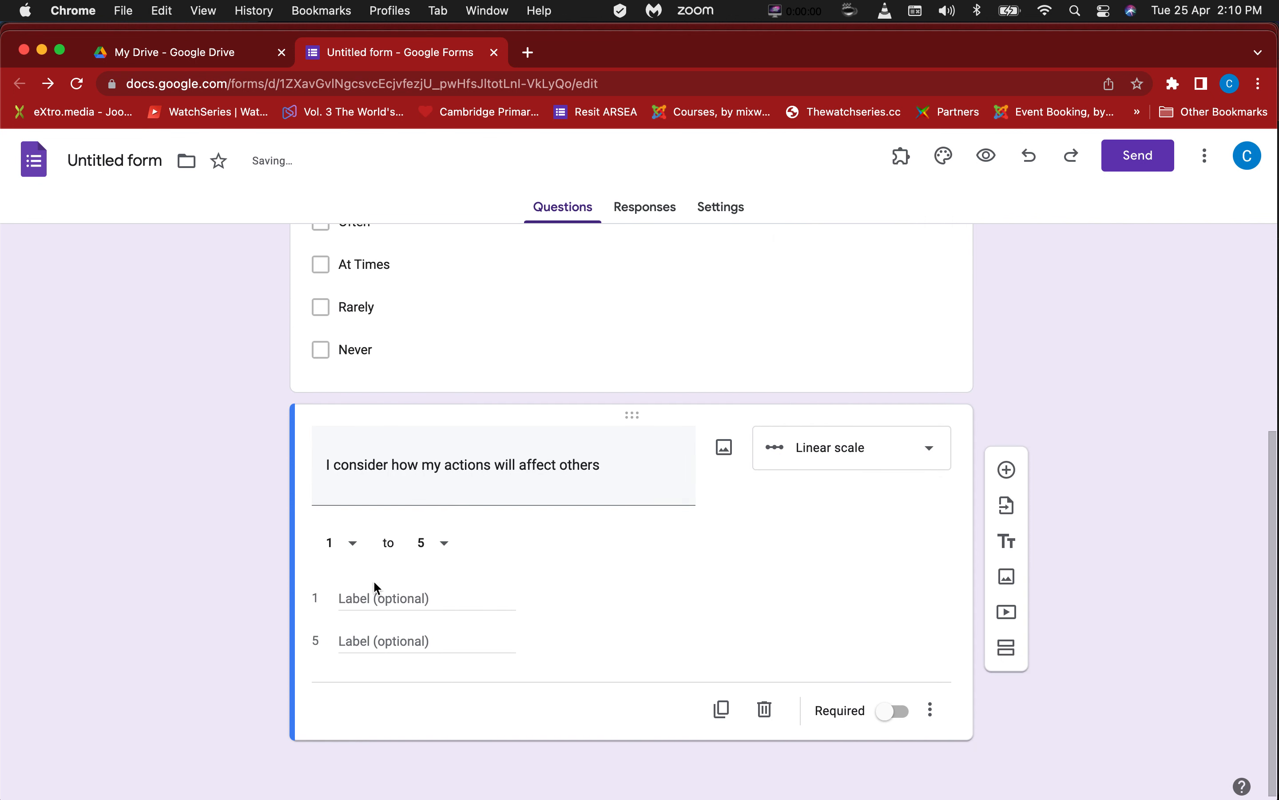
{"action": "left_click", "coordinate": [347, 596]}
{"action": "type", "text": "Alway"}
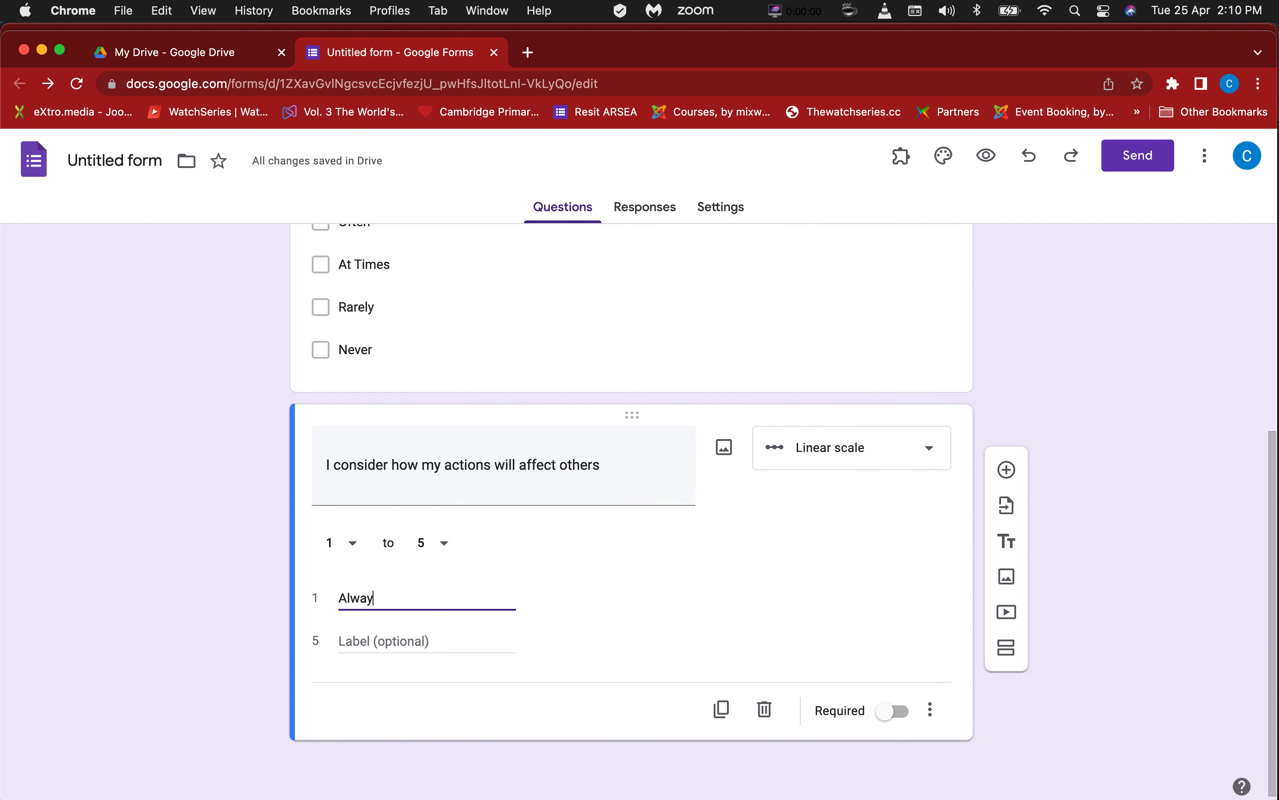
{"action": "type", "text": "s"}
{"action": "left_click", "coordinate": [355, 641]}
{"action": "type", "text": "Never"}
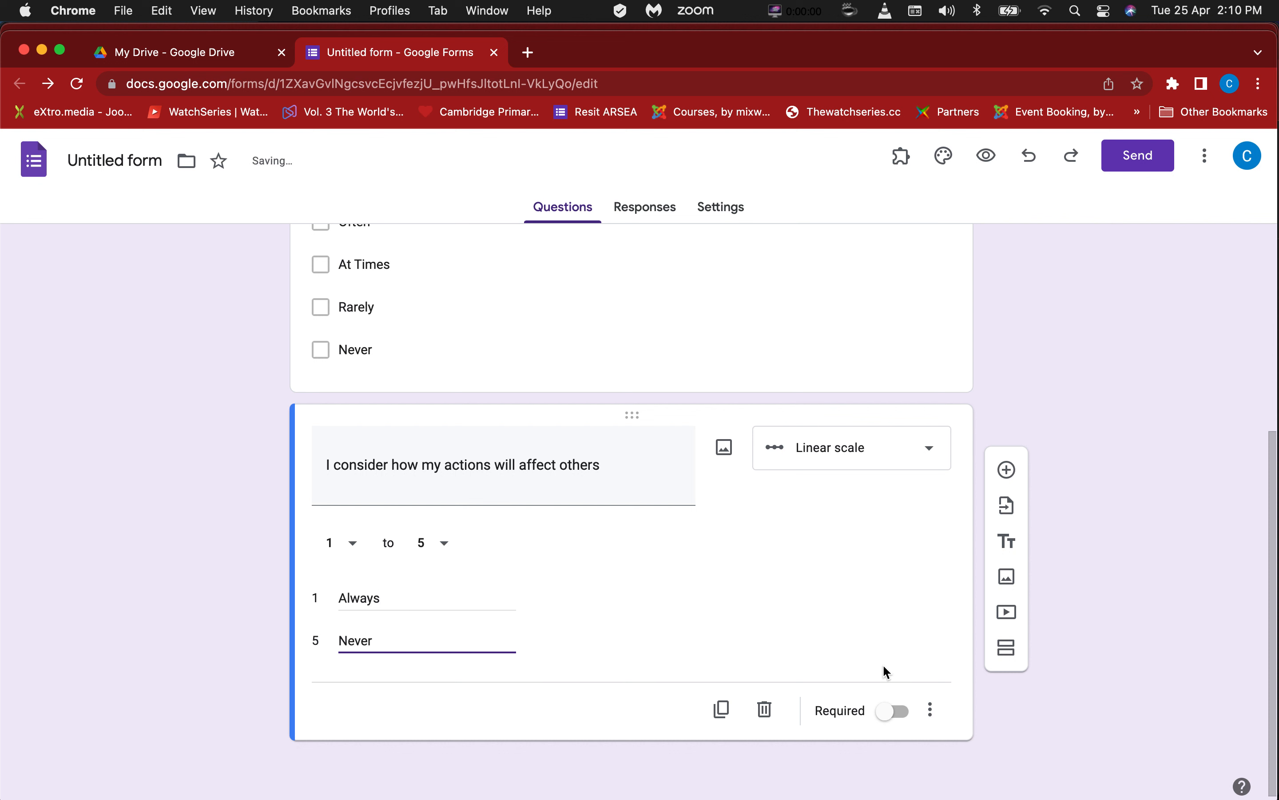
Step: Add a description to the linear scale question with the lines "1- Always" and "2 - Often"
{"action": "left_click", "coordinate": [930, 710]}
{"action": "left_click", "coordinate": [975, 755]}
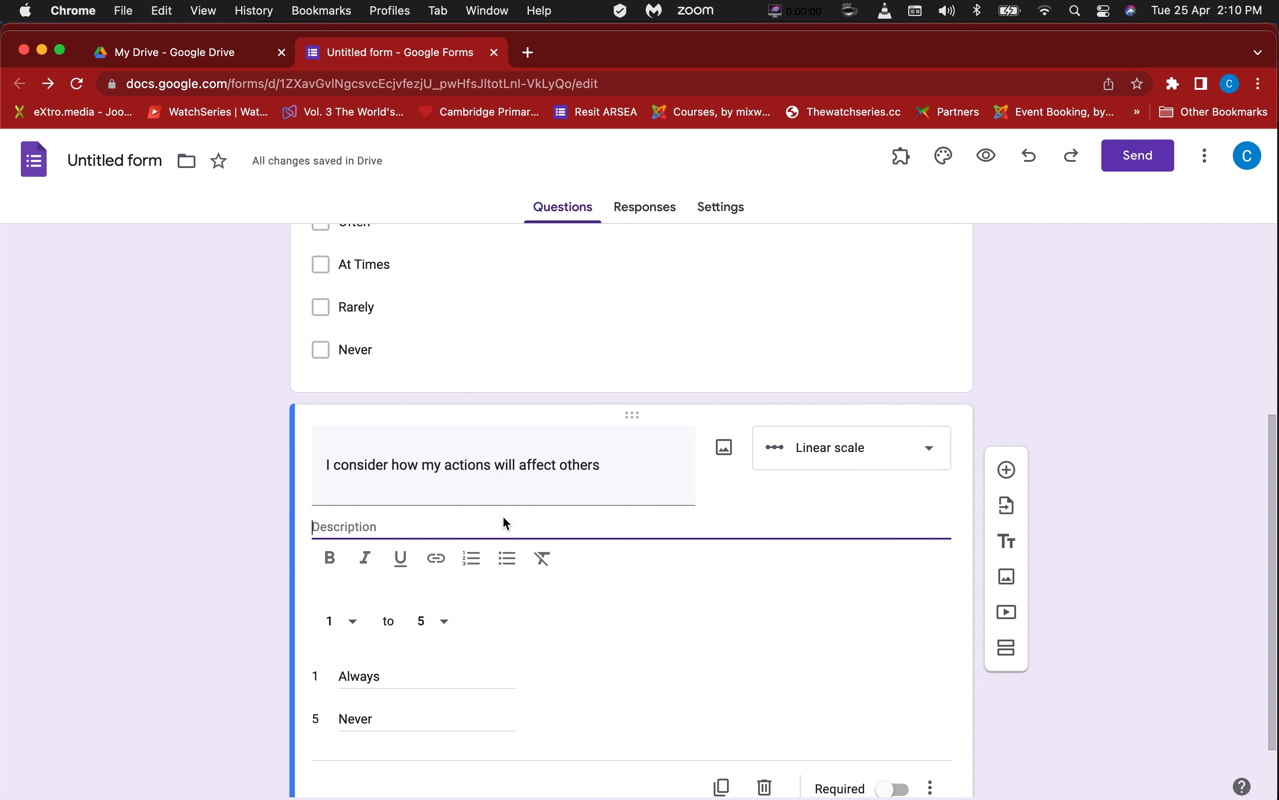
{"action": "type", "text": "1- Always"}
{"action": "key", "text": "Return"}
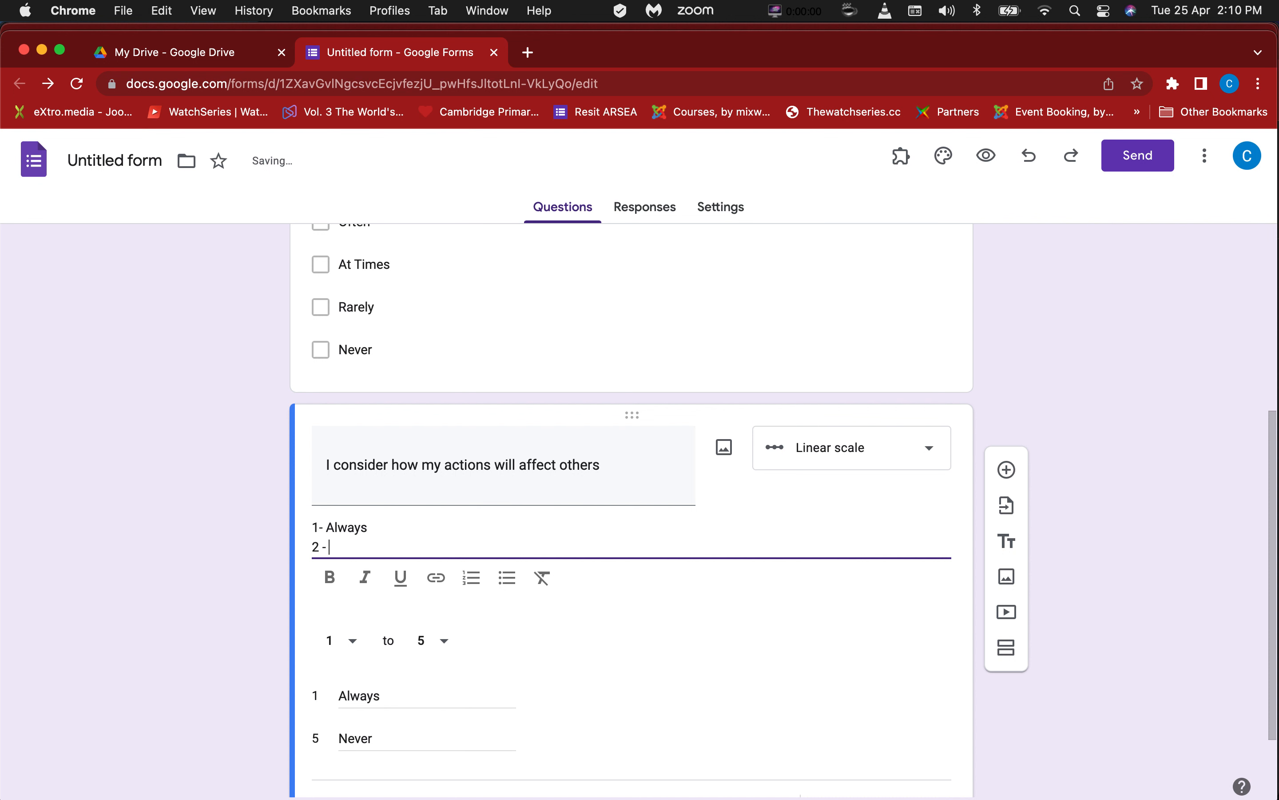
{"action": "type", "text": "2 - Nver"}
{"action": "scroll", "coordinate": [528, 345], "scroll_direction": "up", "scroll_amount": 2}
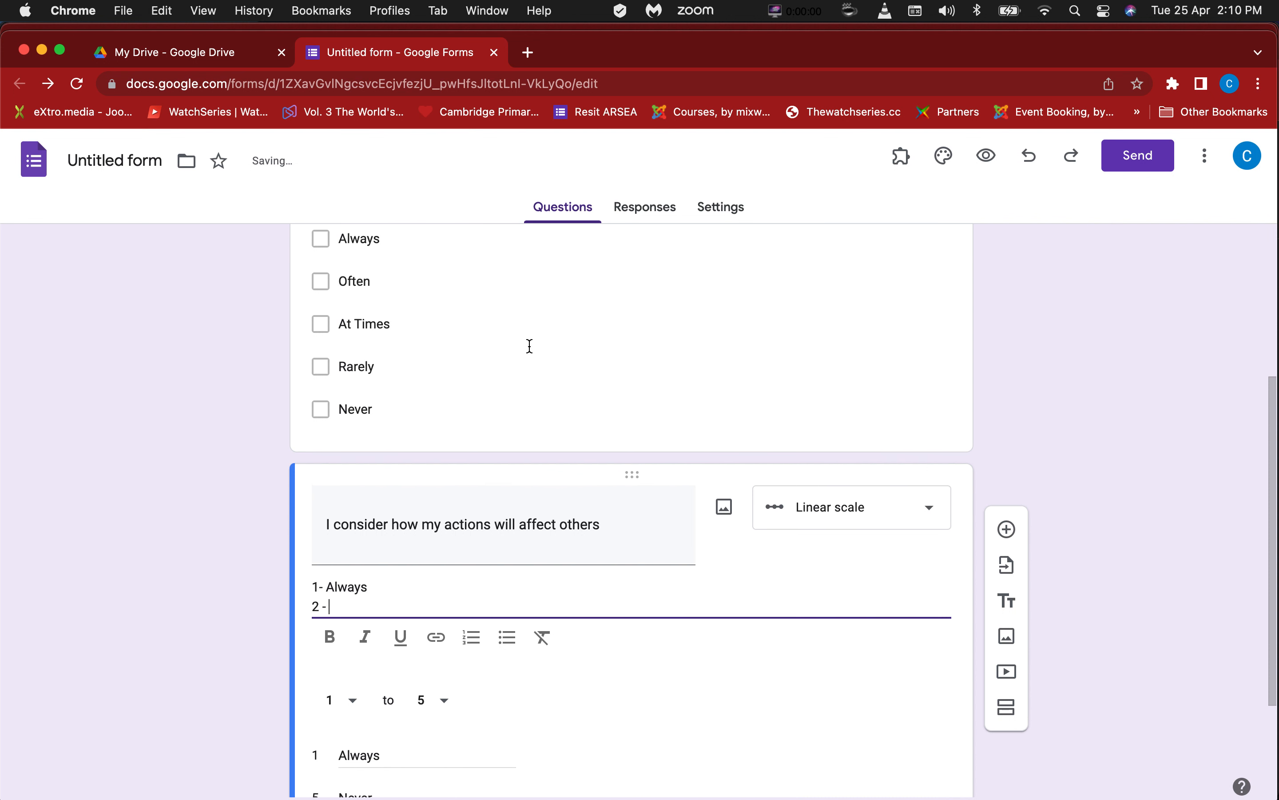
{"action": "type", "text": "Often"}
{"action": "key", "text": "Return"}
Step: Complete the linear scale question's description with the lines "3 - At Times", "4 - Rarely" and "5 - Never"
{"action": "type", "text": "30 At T"}
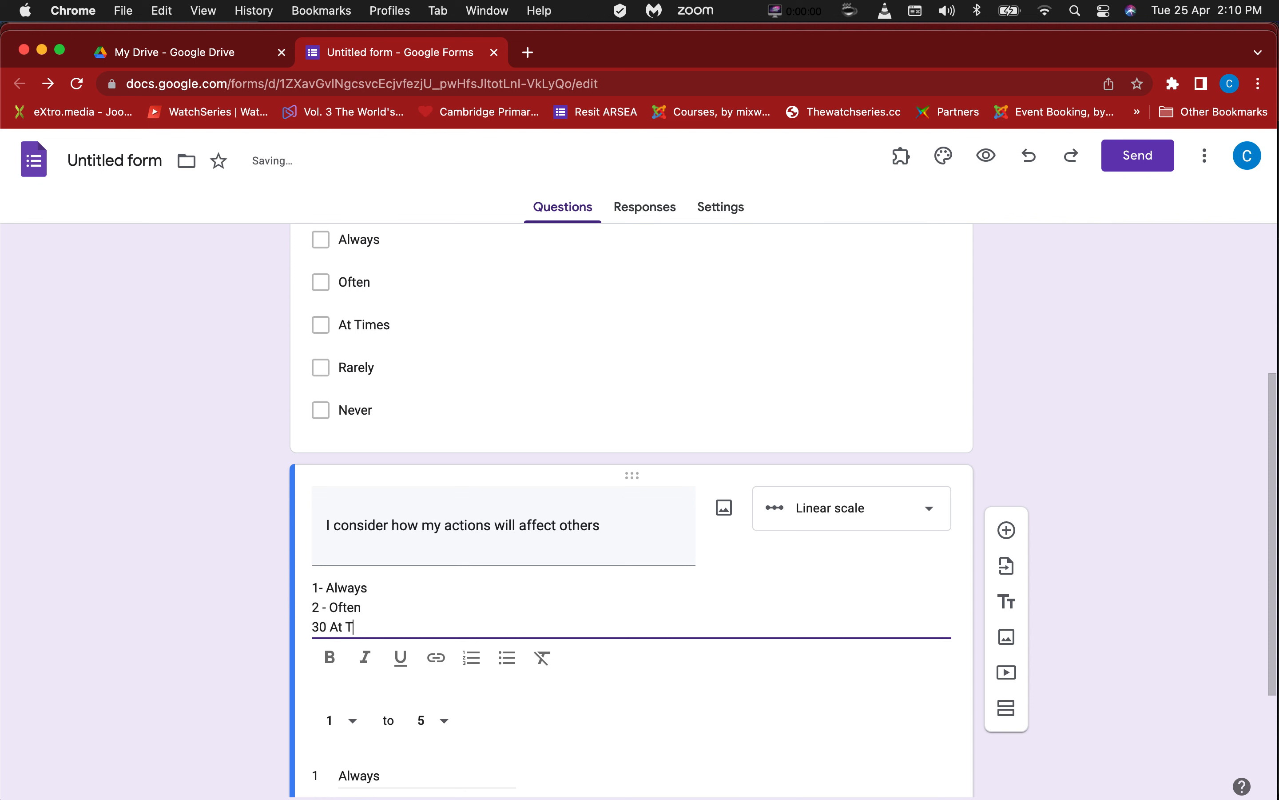
{"action": "key", "text": "BackSpace"}
{"action": "key", "text": "BackSpace"}
{"action": "key", "text": "BackSpace"}
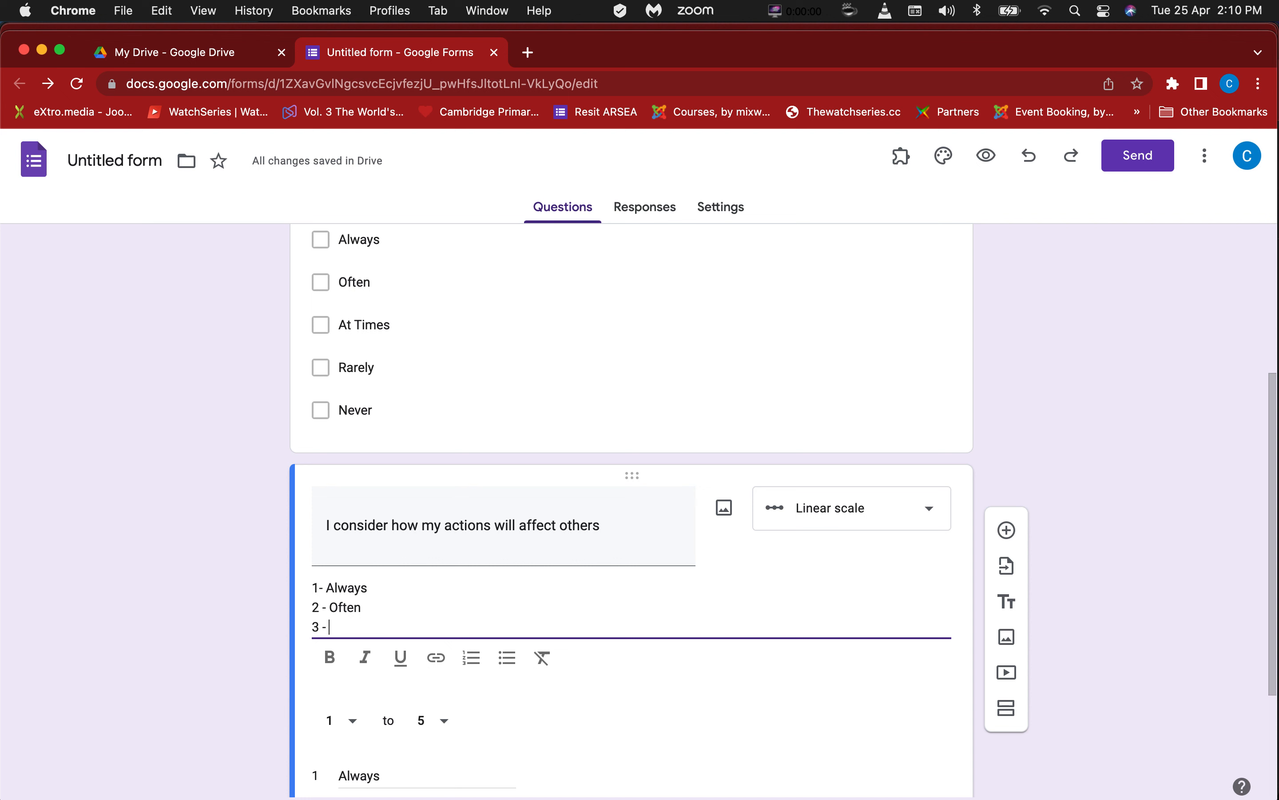
{"action": "type", "text": "At Times"}
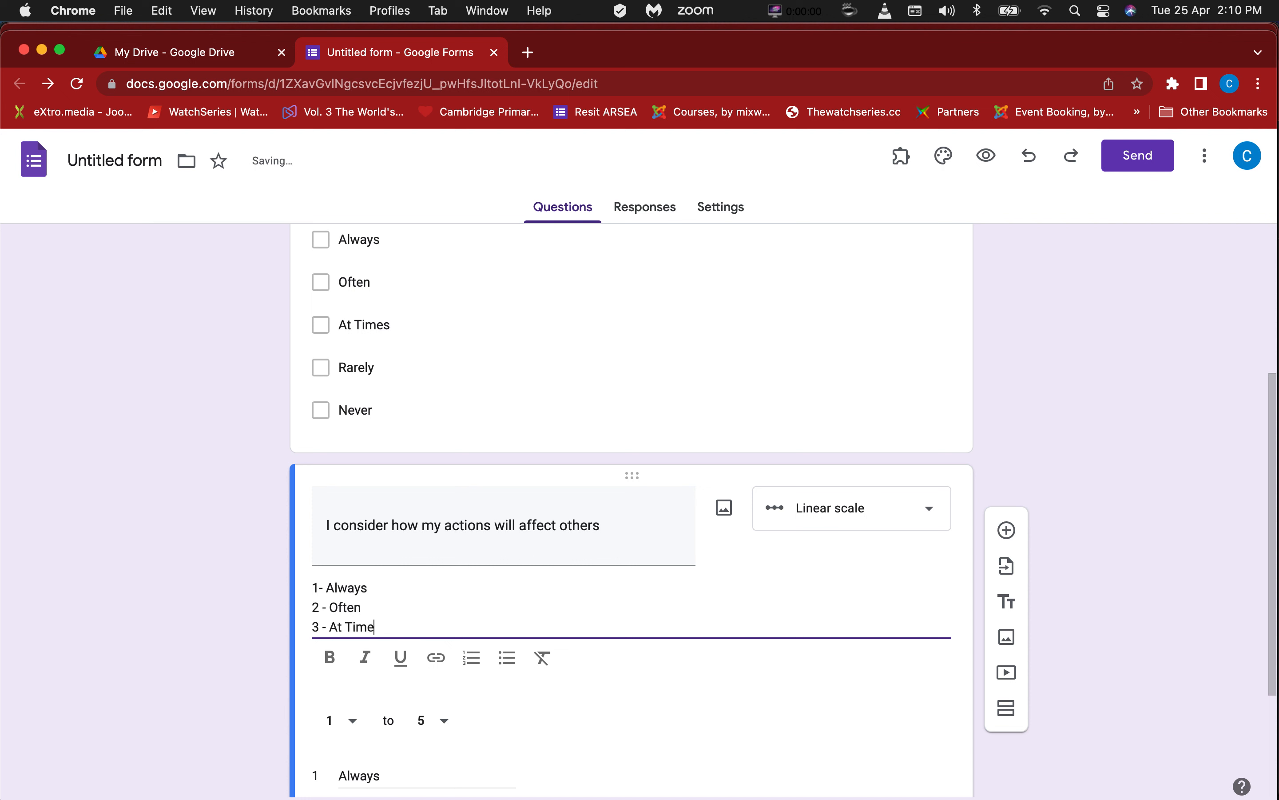
{"action": "key", "text": "Return"}
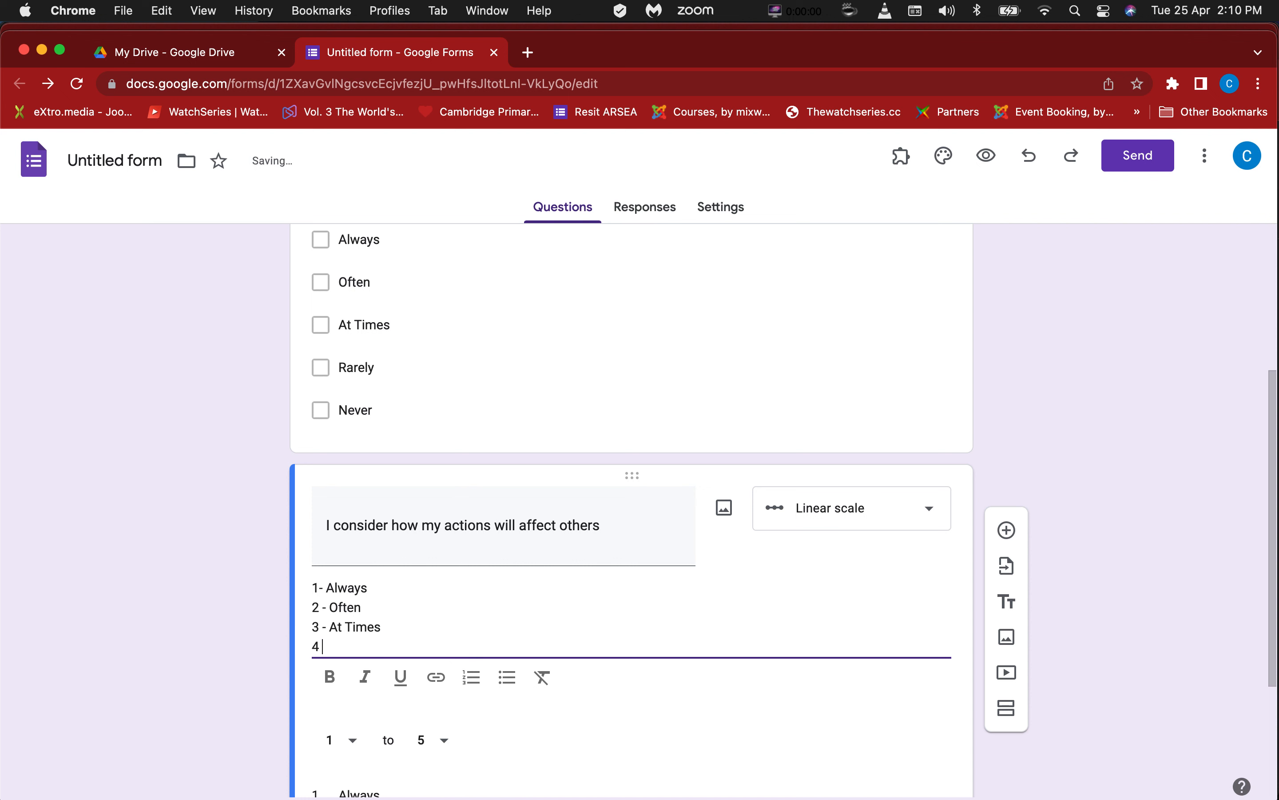
{"action": "type", "text": "4 - Rare"}
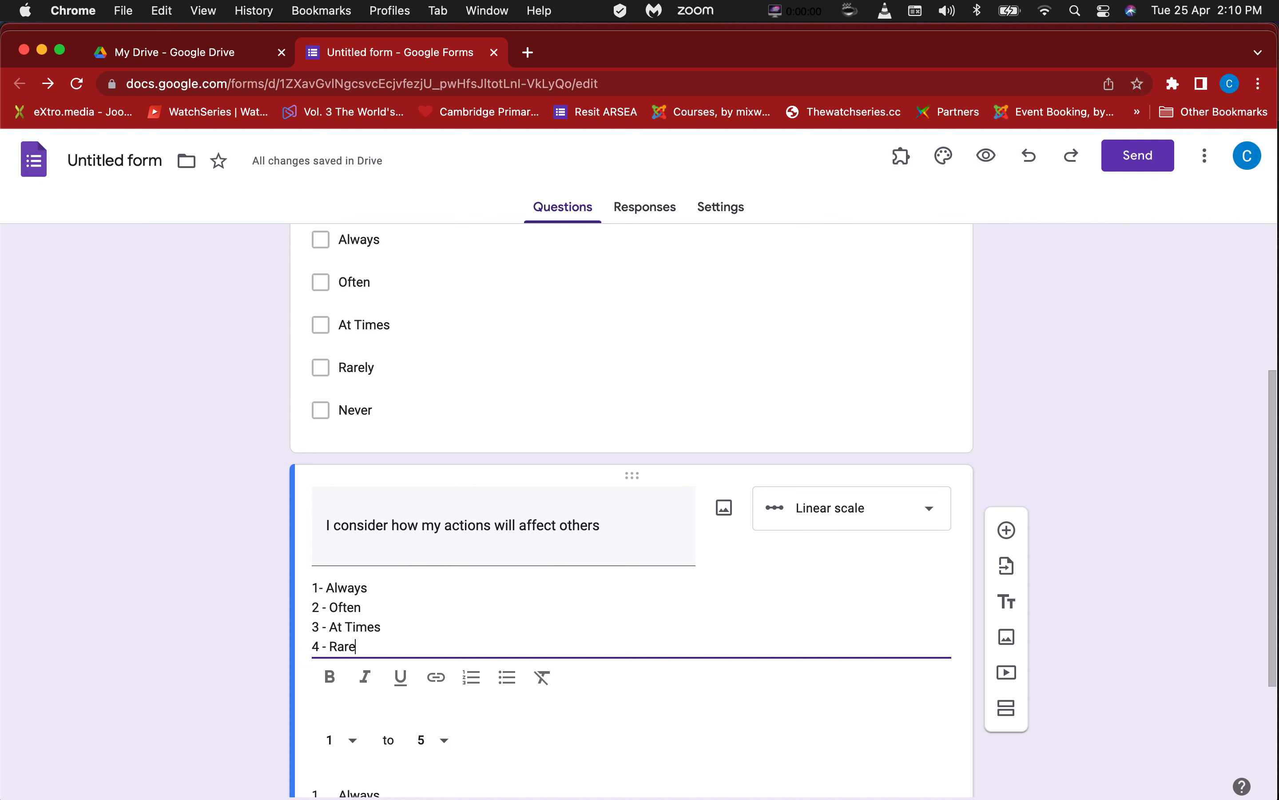
{"action": "type", "text": "ly"}
{"action": "key", "text": "Return"}
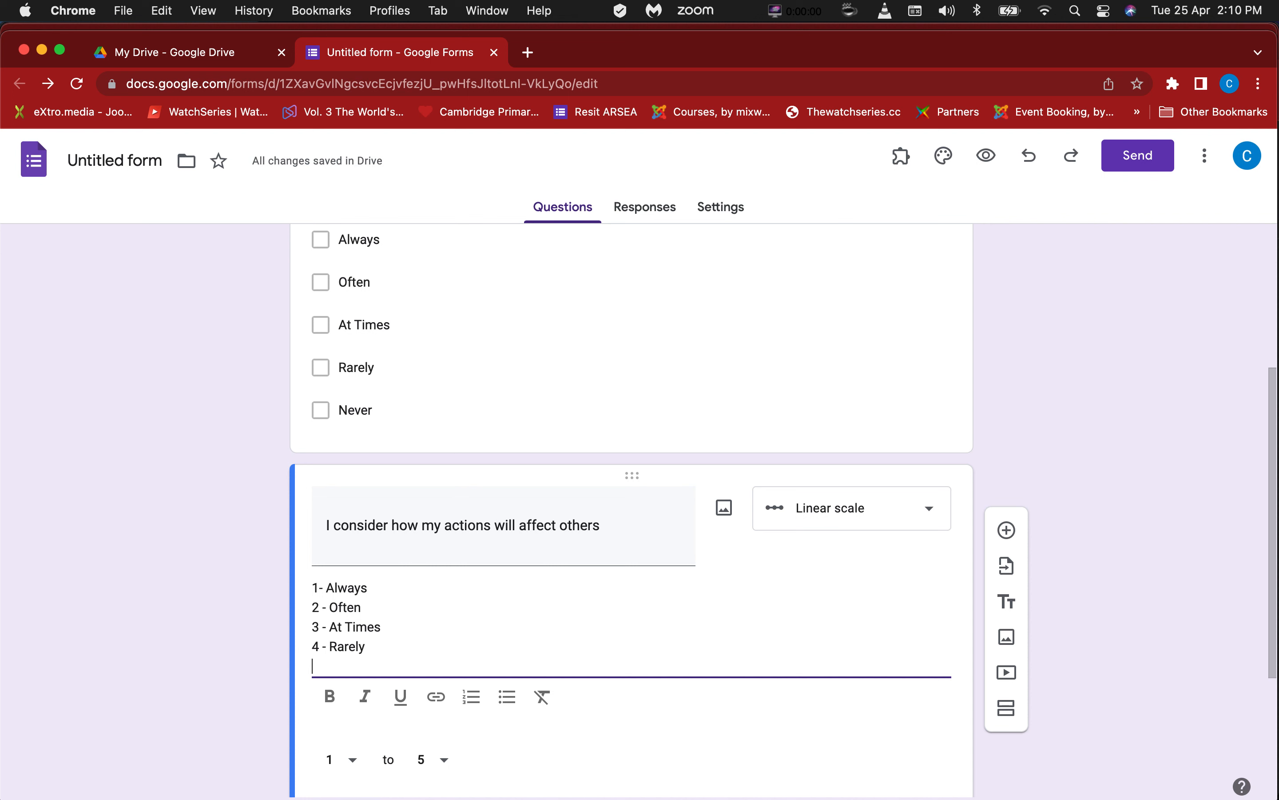
{"action": "type", "text": "5 - NEve"}
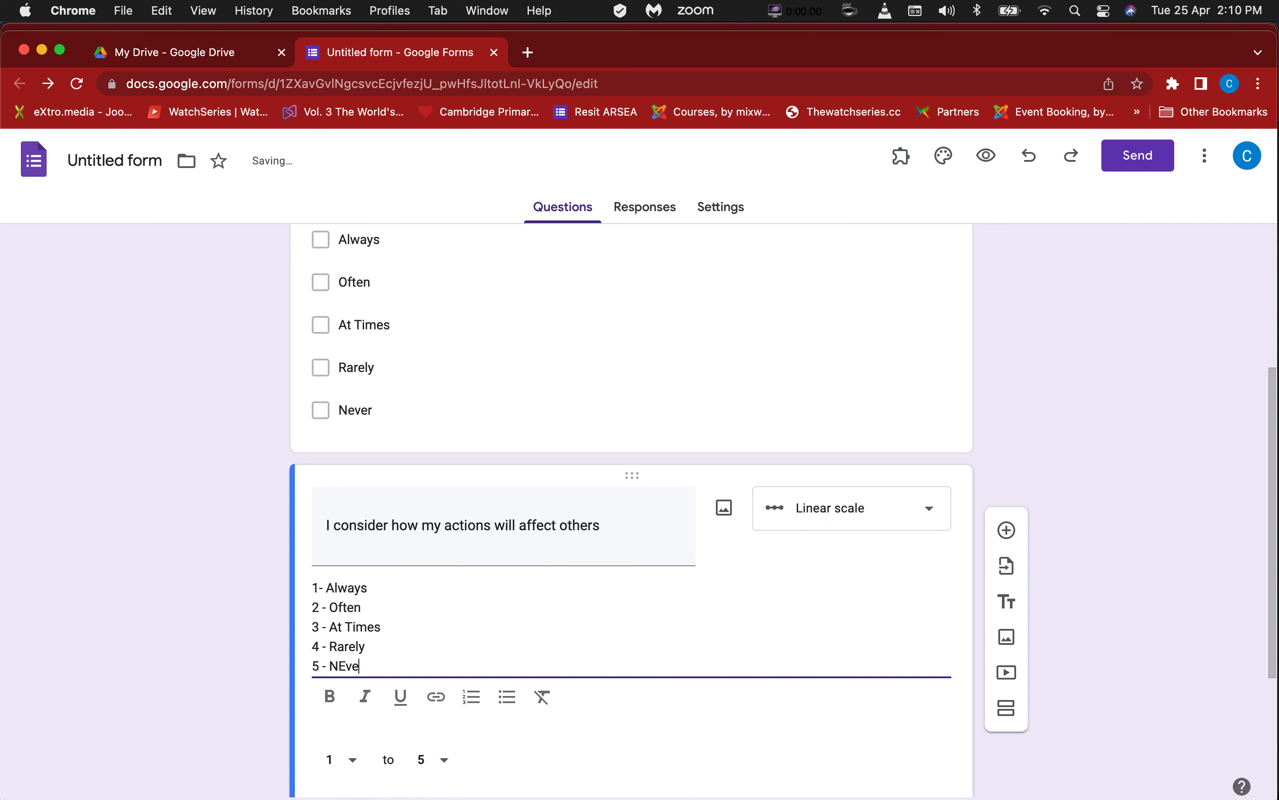
{"action": "type", "text": "ever"}
{"action": "left_click", "coordinate": [1001, 347]}
Step: Preview the form and test the checkbox question by selecting Always and Often, then deselecting Often
{"action": "scroll", "coordinate": [1000, 346], "scroll_direction": "down", "scroll_amount": 3}
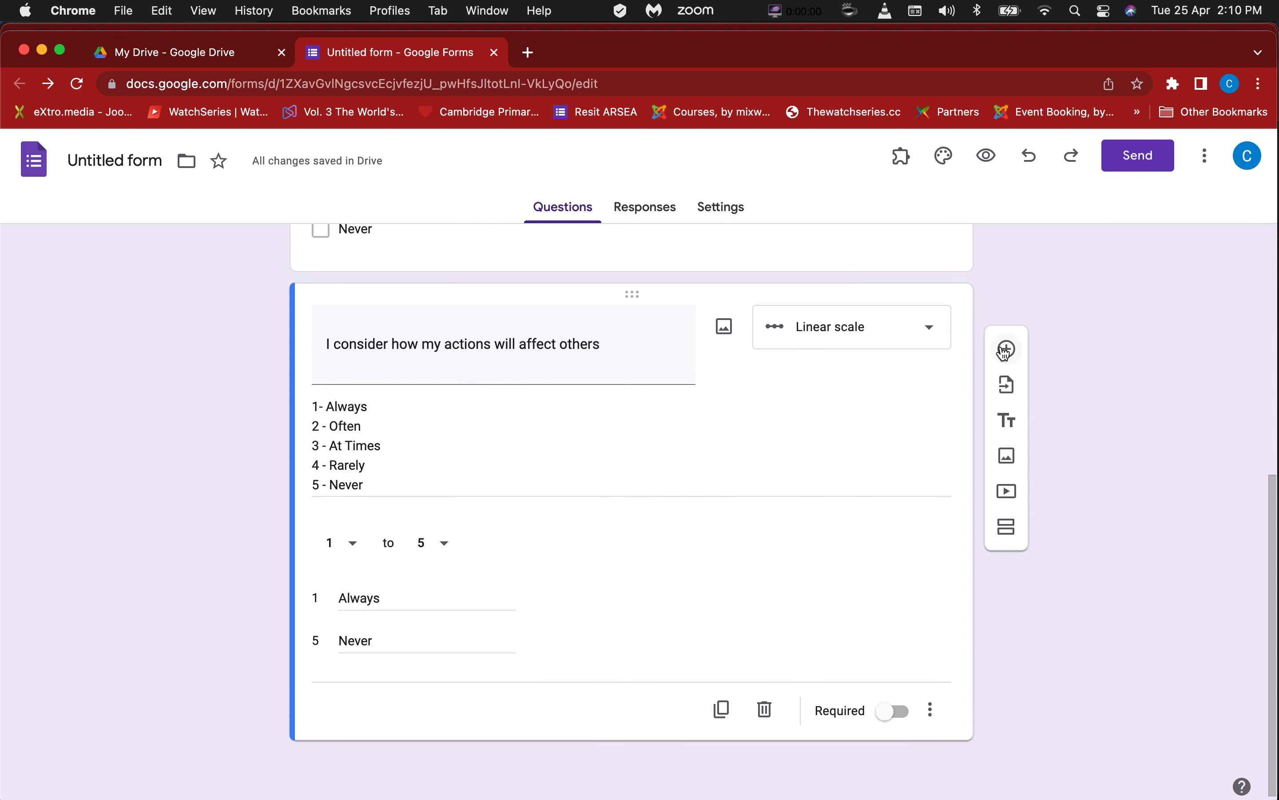
{"action": "scroll", "coordinate": [1001, 347], "scroll_direction": "up", "scroll_amount": 1}
{"action": "scroll", "coordinate": [1003, 352], "scroll_direction": "up", "scroll_amount": 5}
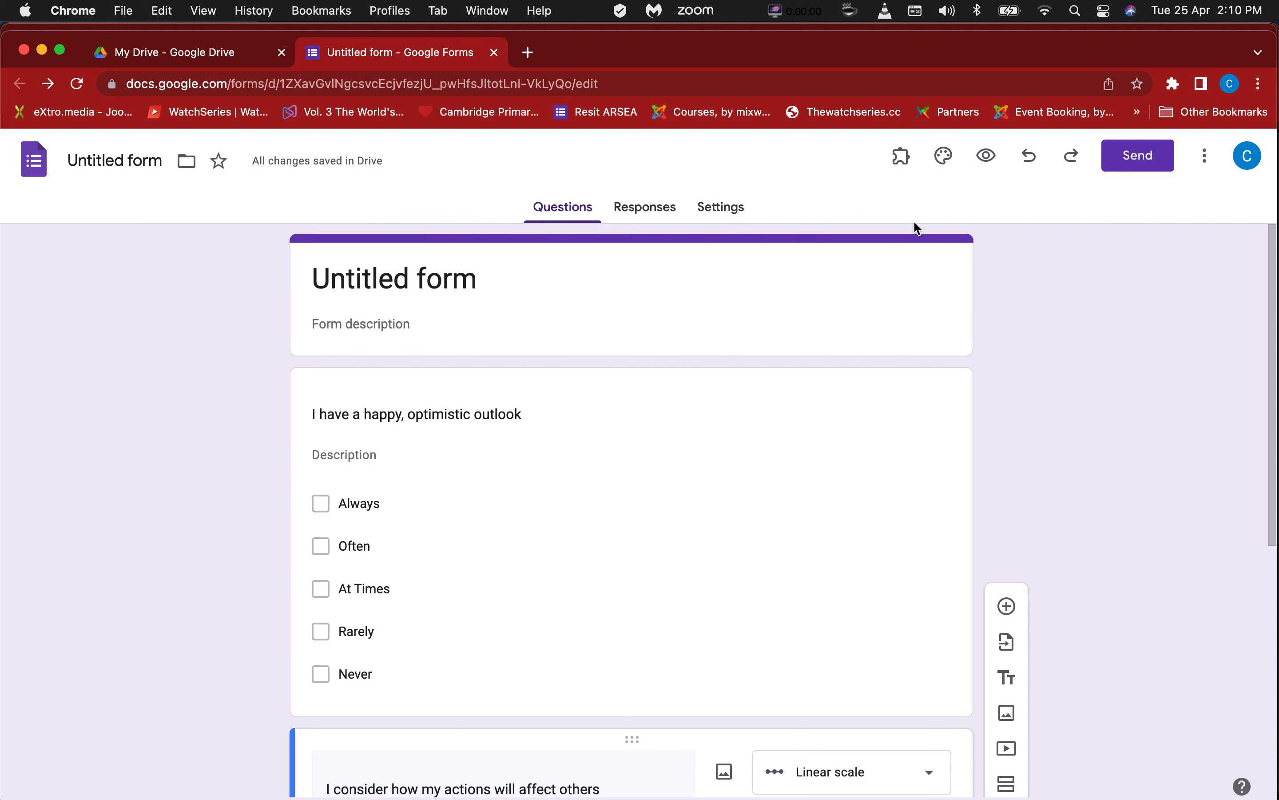
{"action": "left_click", "coordinate": [986, 156]}
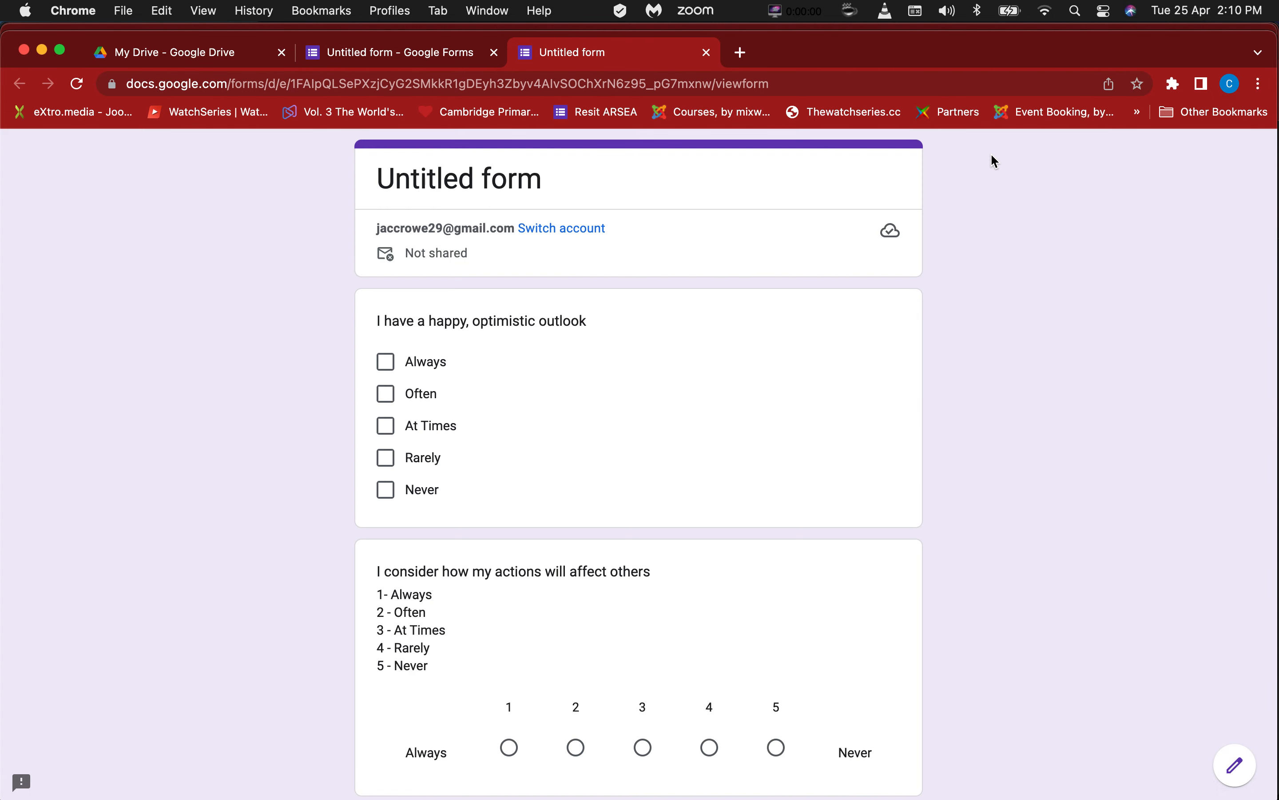
{"action": "left_click", "coordinate": [386, 362]}
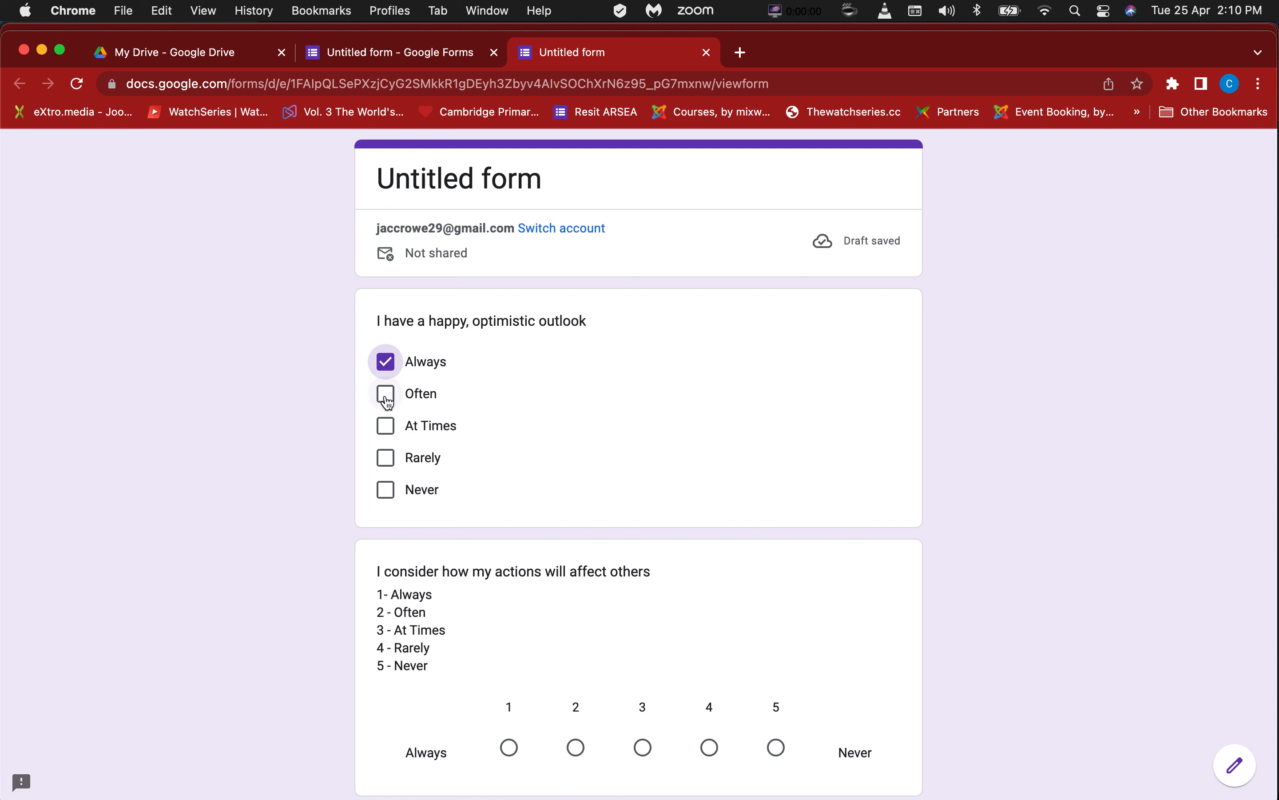
{"action": "left_click", "coordinate": [385, 394]}
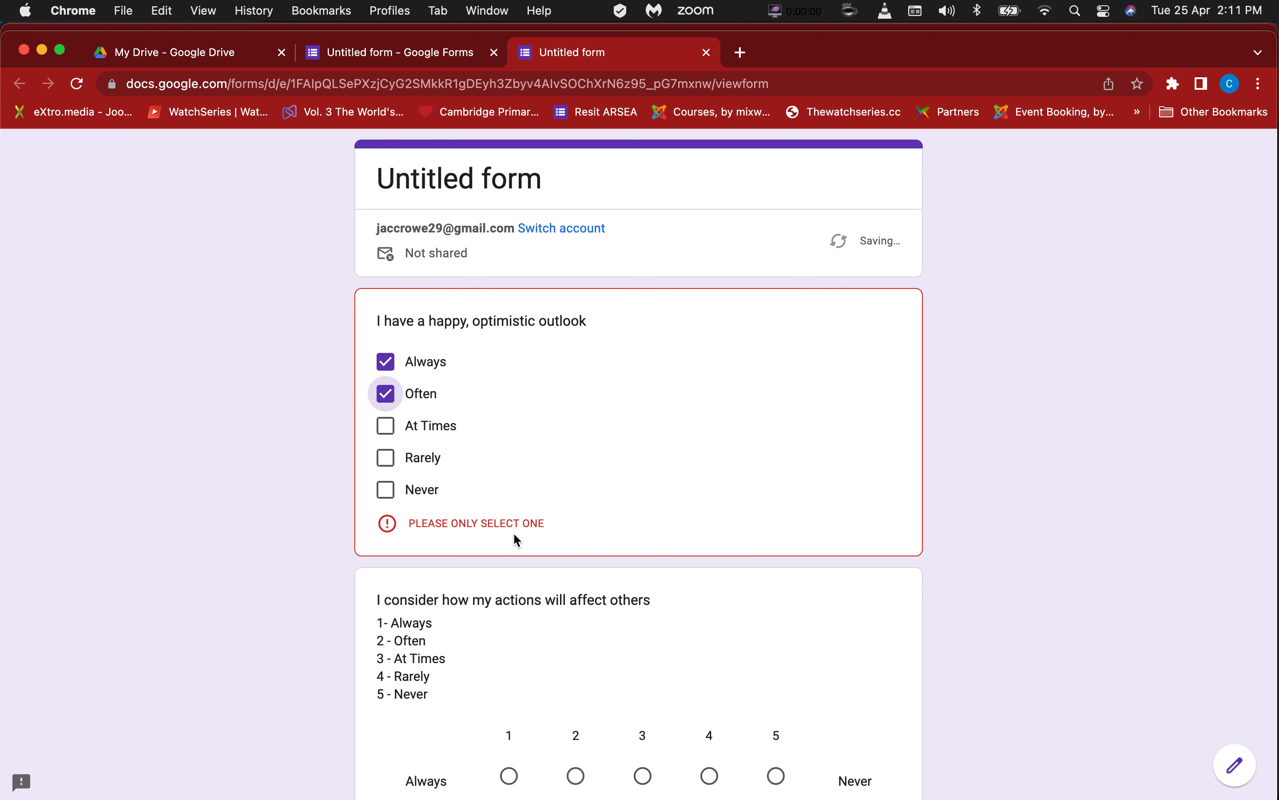
{"action": "left_click", "coordinate": [385, 394]}
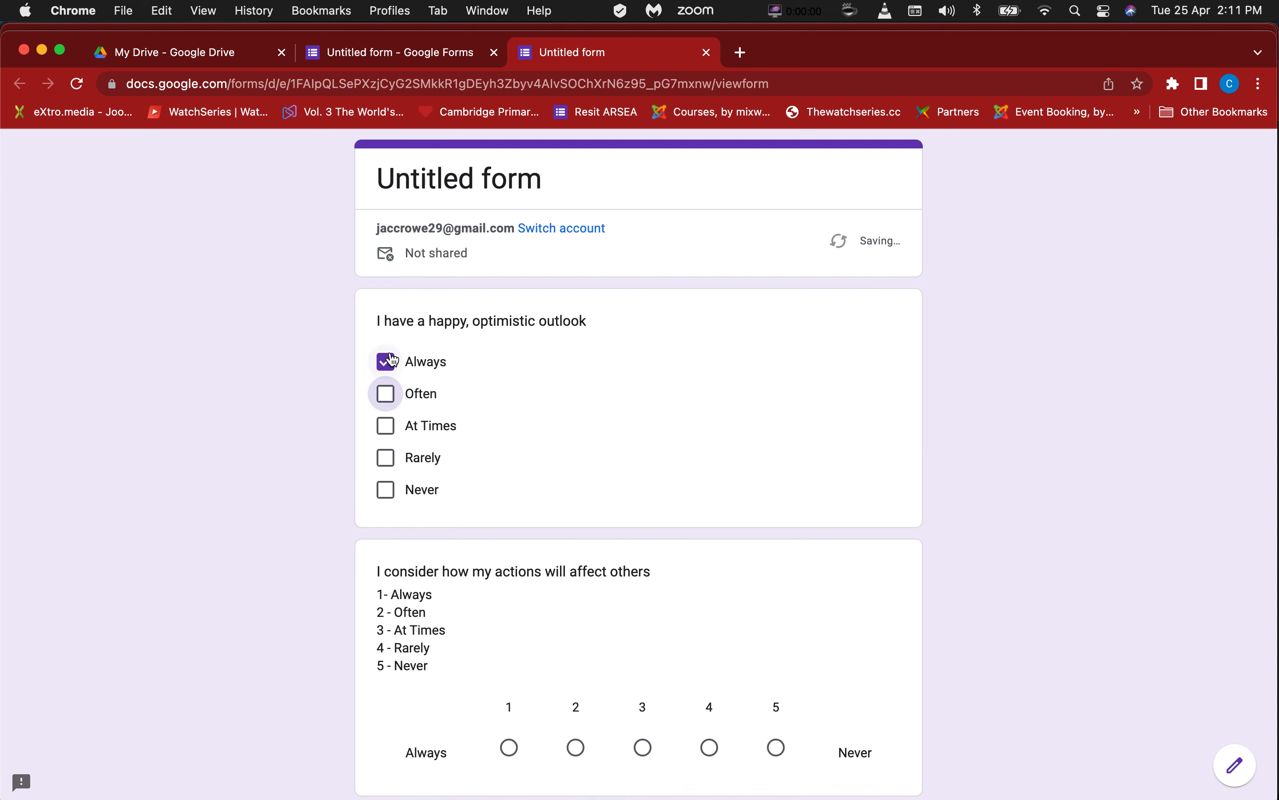
Step: Test the linear scale question in the preview by choosing each rating from 1 to 5, and highlight its description lines
{"action": "scroll", "coordinate": [584, 451], "scroll_direction": "down", "scroll_amount": 3}
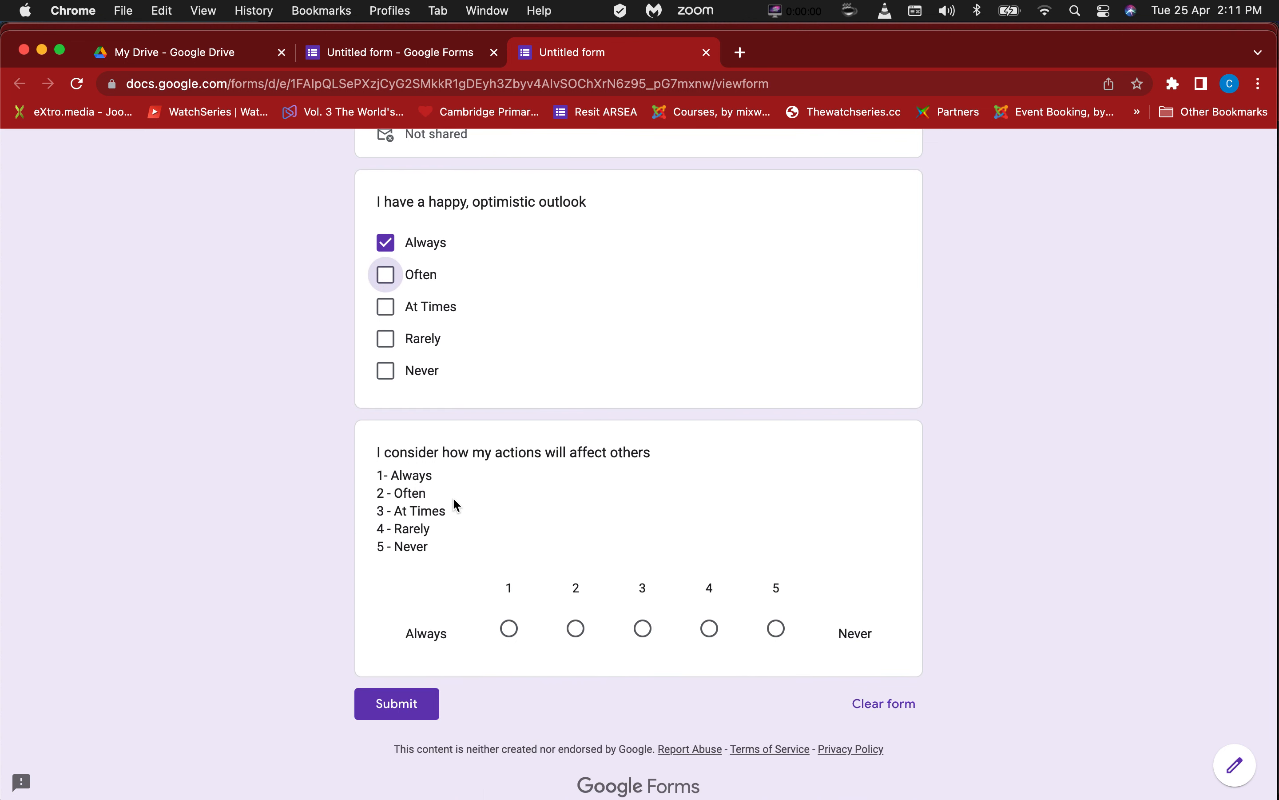
{"action": "left_click", "coordinate": [510, 630]}
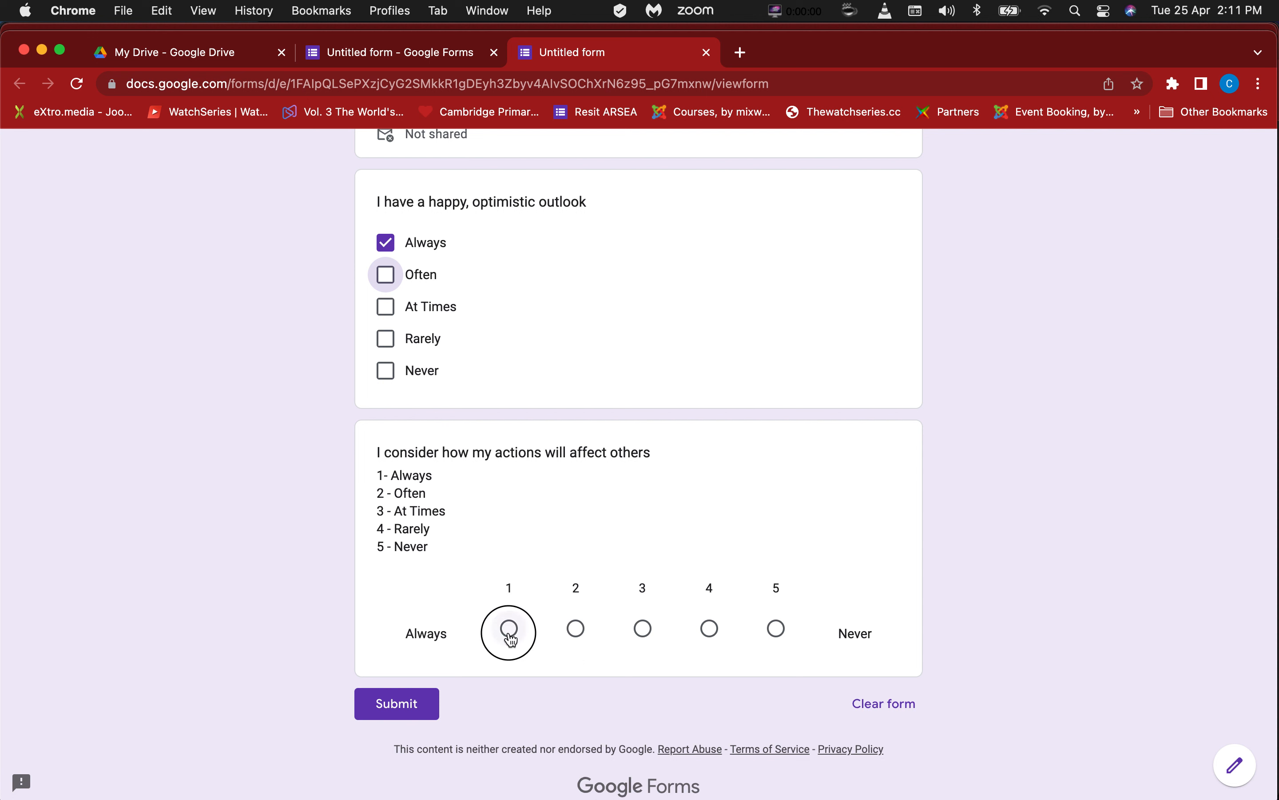
{"action": "left_click", "coordinate": [575, 630]}
{"action": "left_click", "coordinate": [645, 631]}
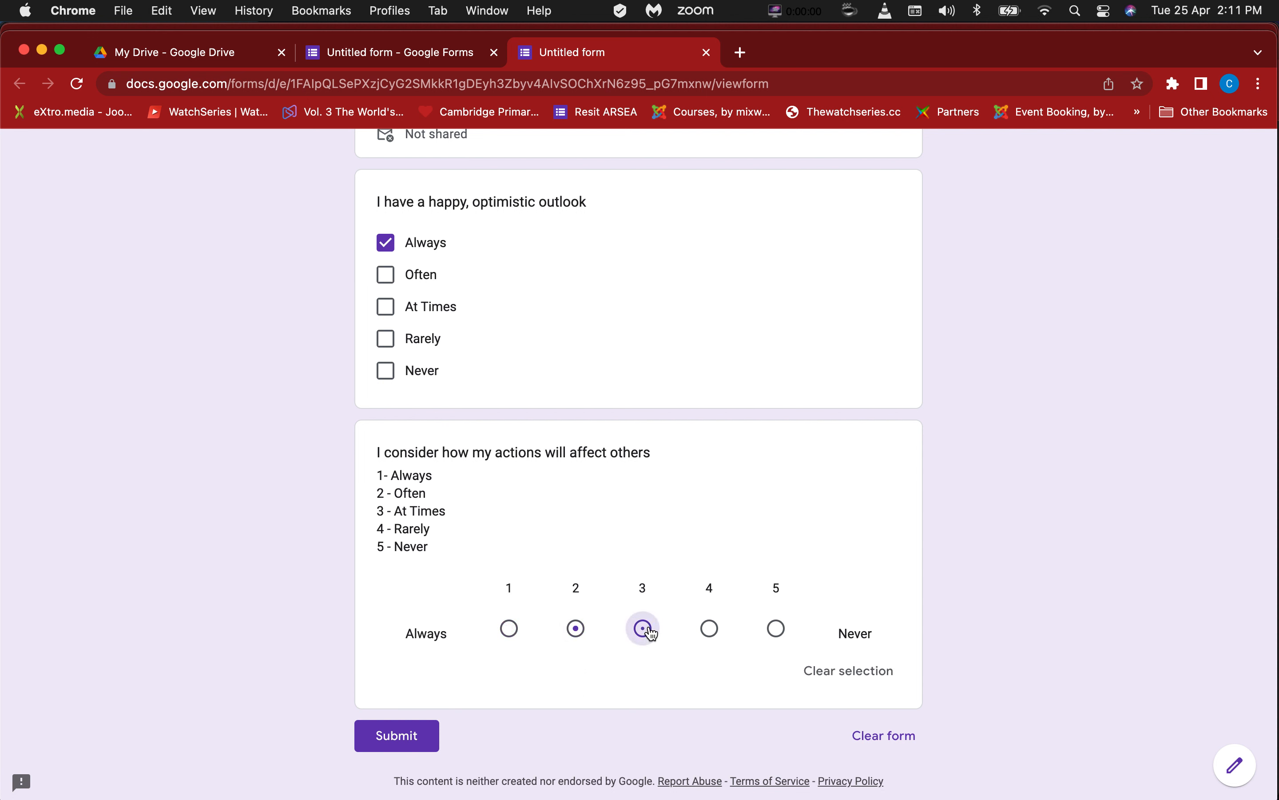
{"action": "left_click", "coordinate": [710, 629]}
{"action": "left_click", "coordinate": [777, 629]}
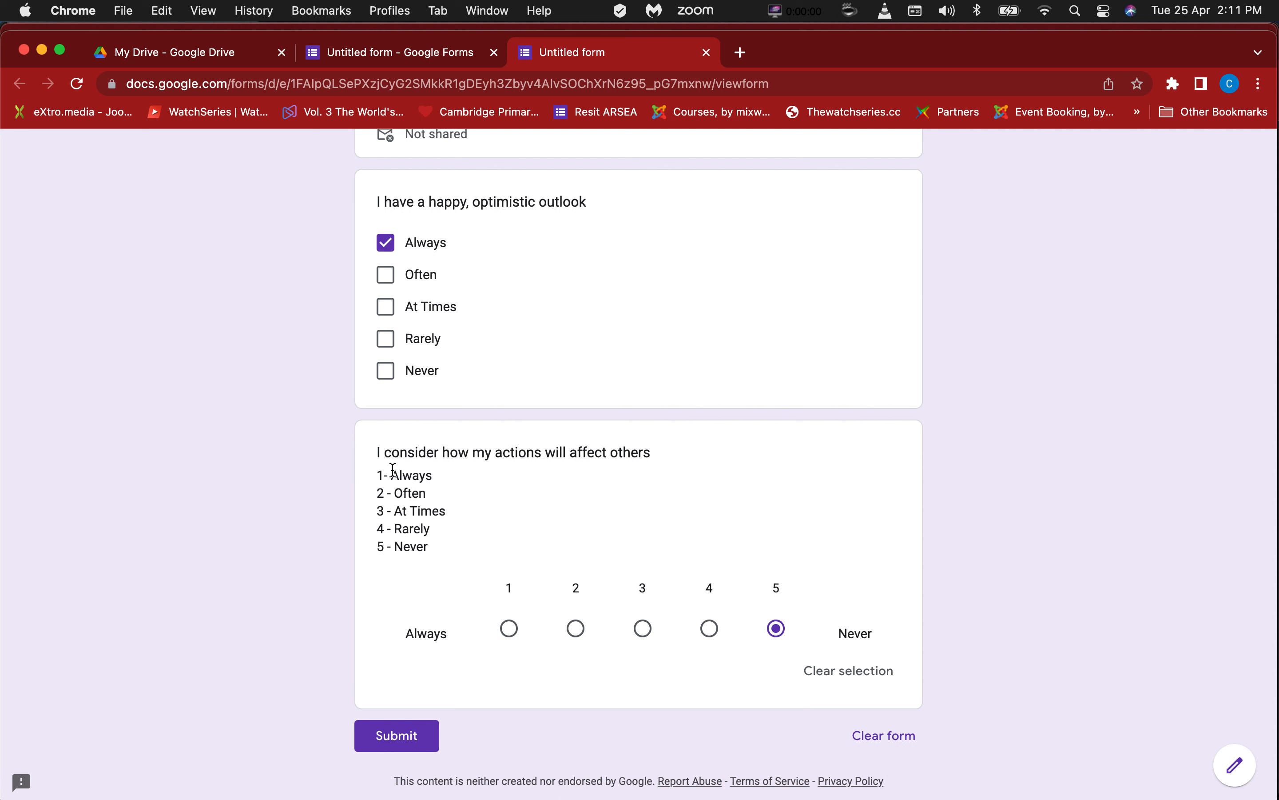
{"action": "left_click_drag", "start_coordinate": [378, 480], "coordinate": [454, 551]}
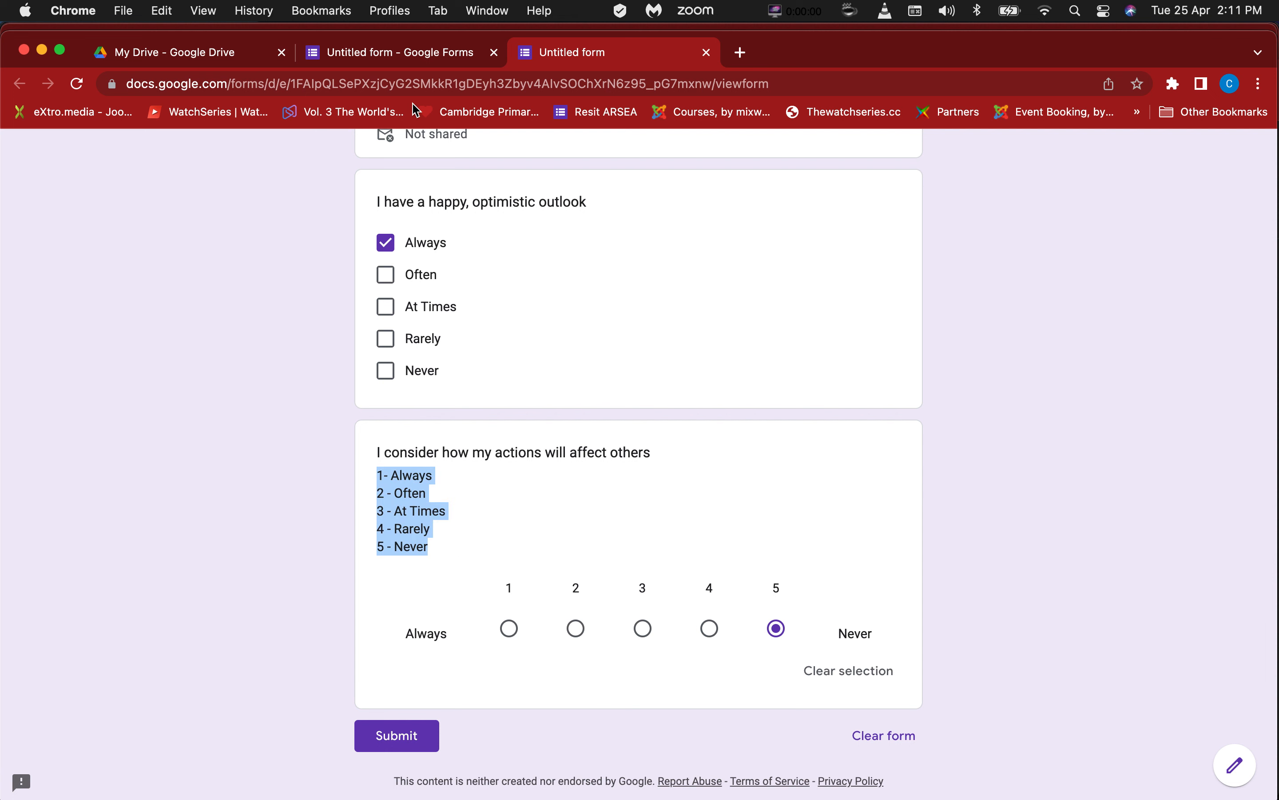
Step: Return to the form editor and merge the linear scale question's five description lines into a single line
{"action": "left_click", "coordinate": [411, 57]}
{"action": "scroll", "coordinate": [516, 391], "scroll_direction": "down", "scroll_amount": 5}
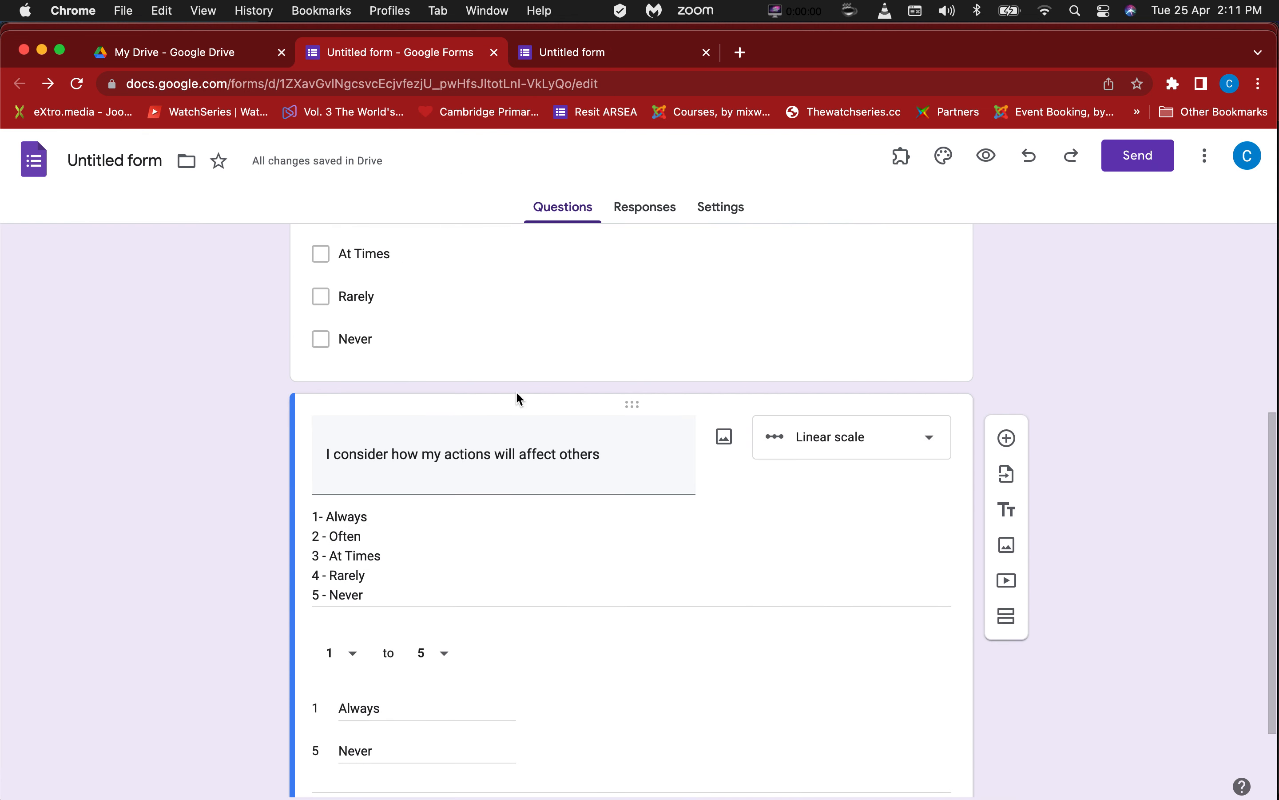
{"action": "left_click", "coordinate": [314, 536]}
{"action": "left_click", "coordinate": [315, 535]}
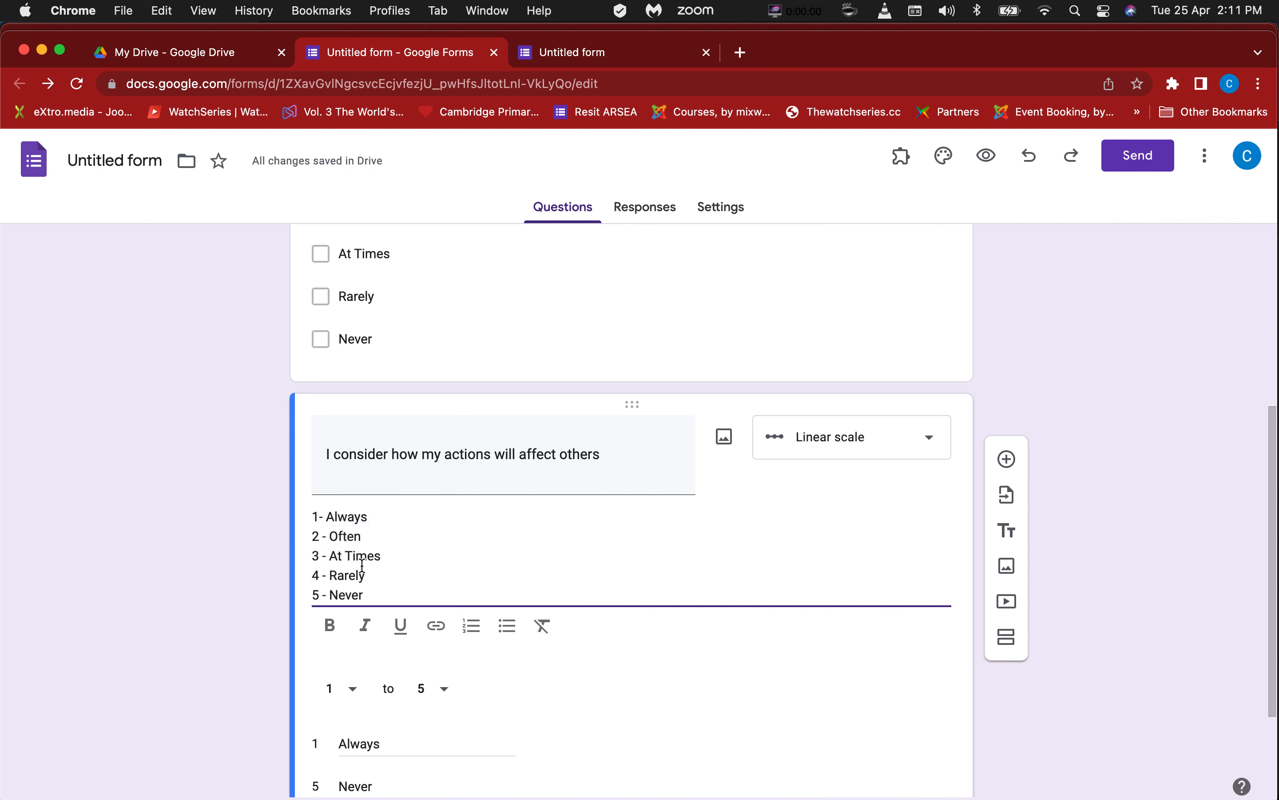
{"action": "key", "text": "BackSpace"}
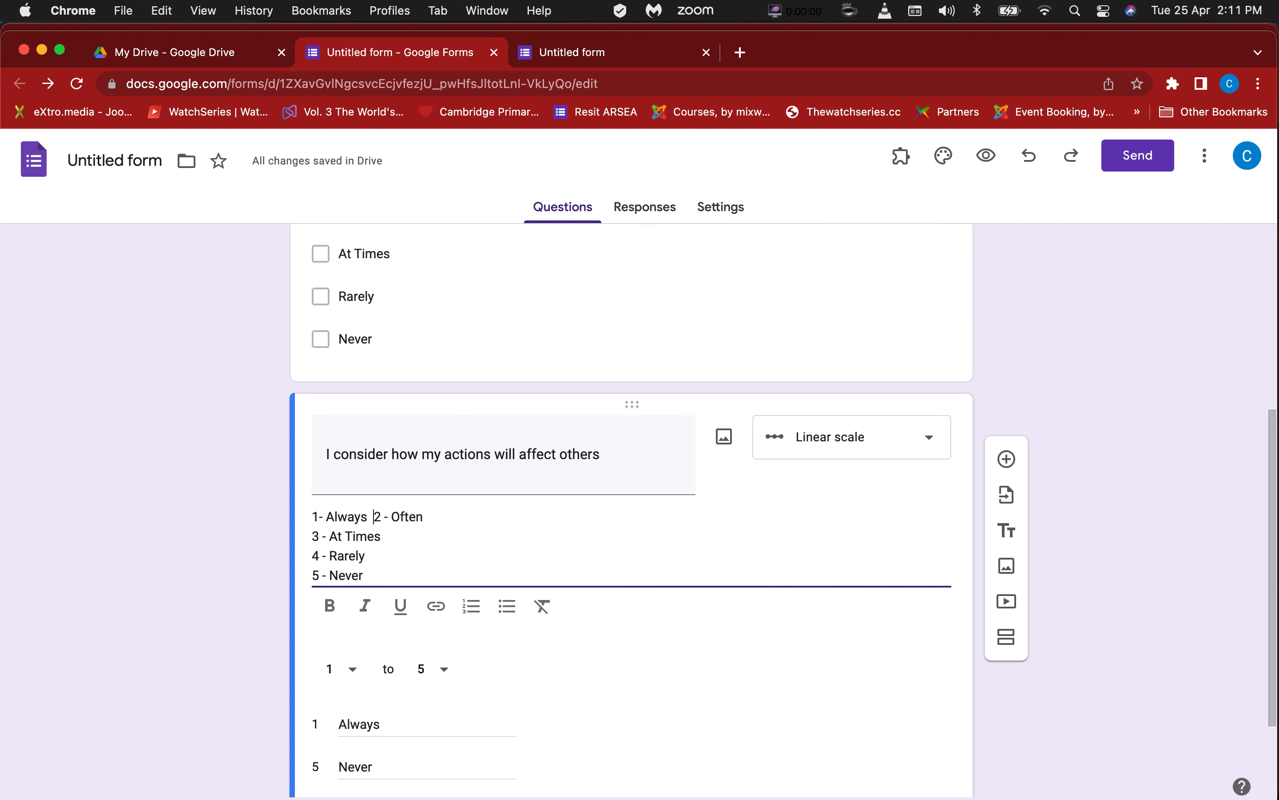
{"action": "left_click", "coordinate": [314, 535]}
{"action": "key", "text": "BackSpace"}
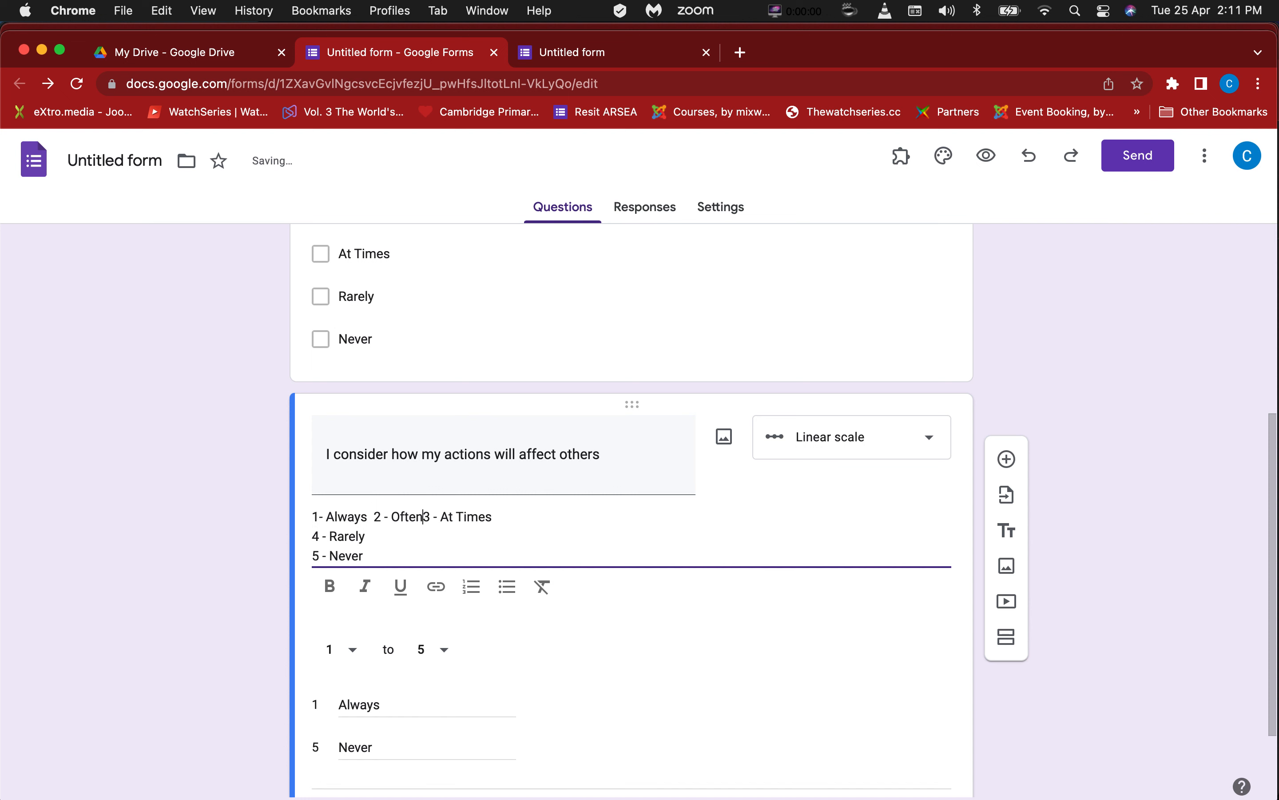
{"action": "left_click", "coordinate": [314, 536]}
{"action": "key", "text": "BackSpace"}
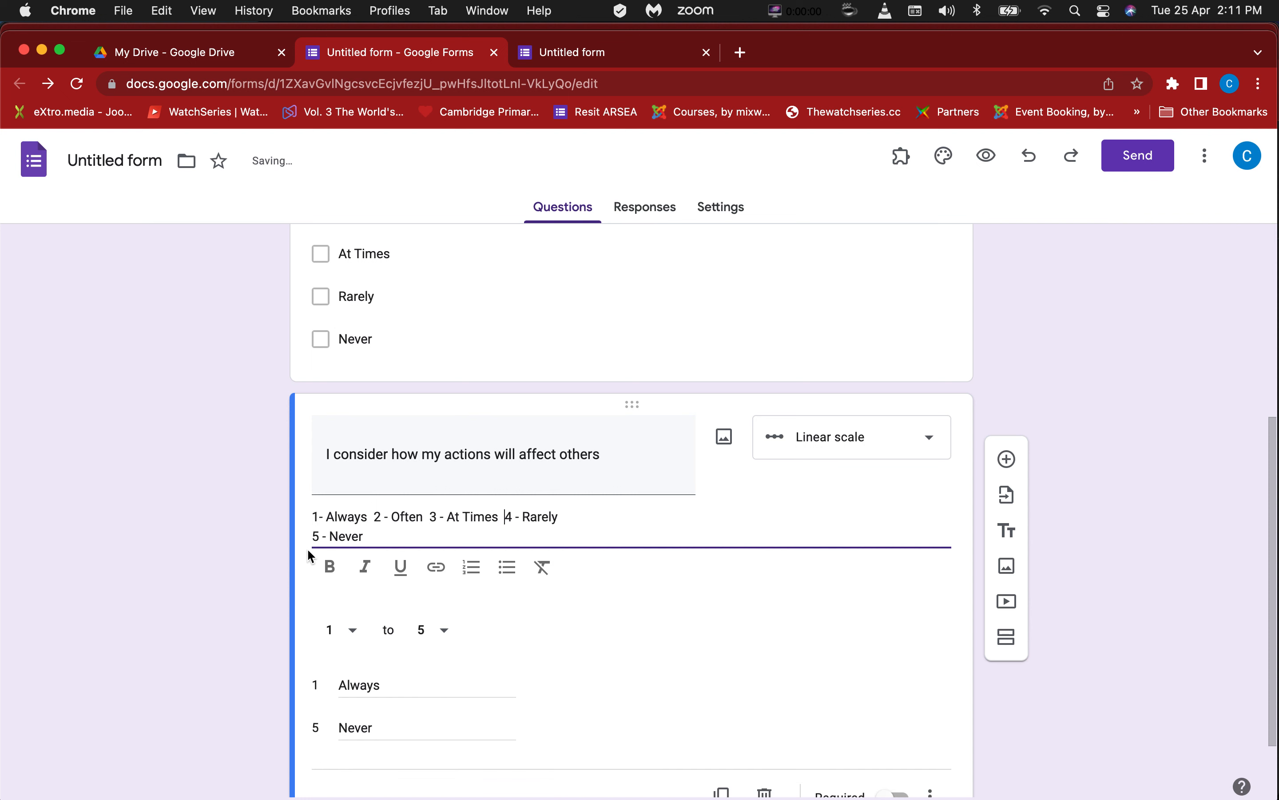
{"action": "left_click", "coordinate": [314, 536]}
{"action": "key", "text": "BackSpace"}
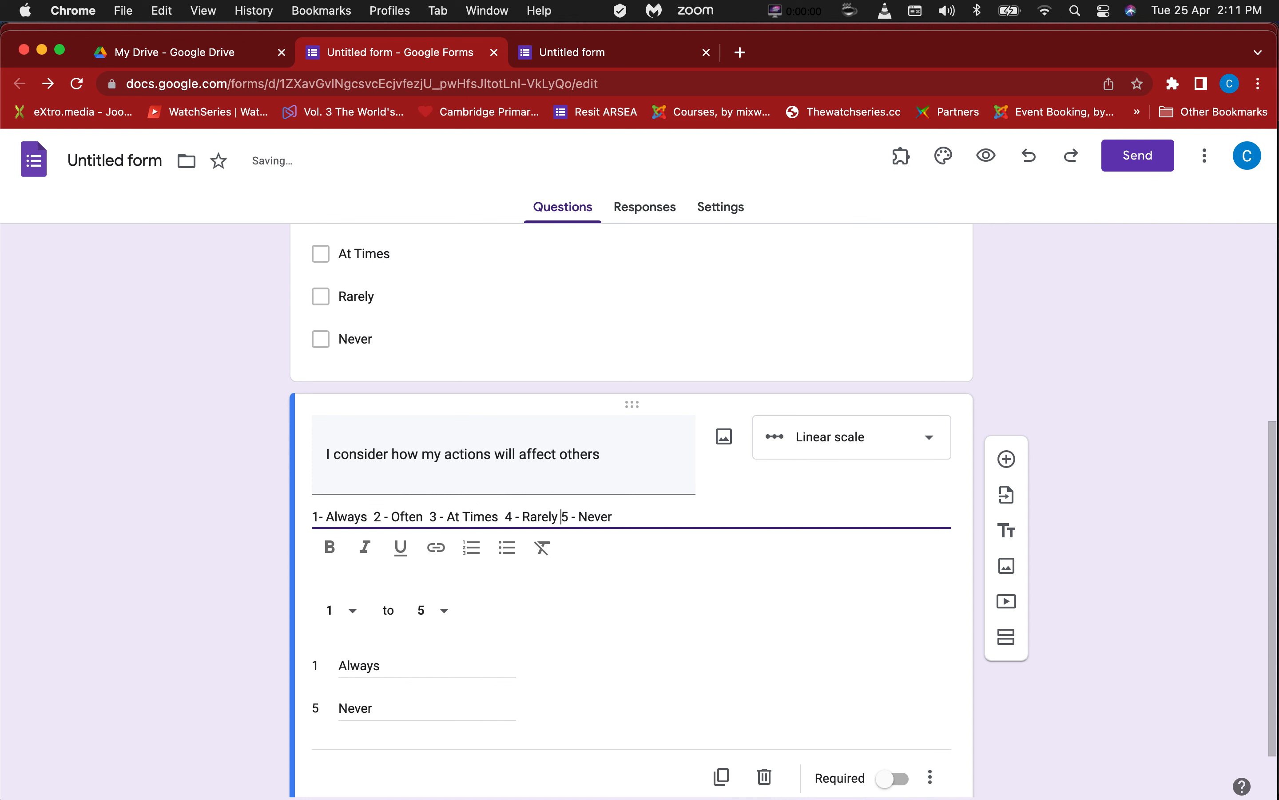
Step: Make the whole description line of the linear scale question bold, from "1- Always" to "5 - Never"
{"action": "left_click_drag", "start_coordinate": [313, 516], "coordinate": [366, 518]}
{"action": "left_click", "coordinate": [333, 553]}
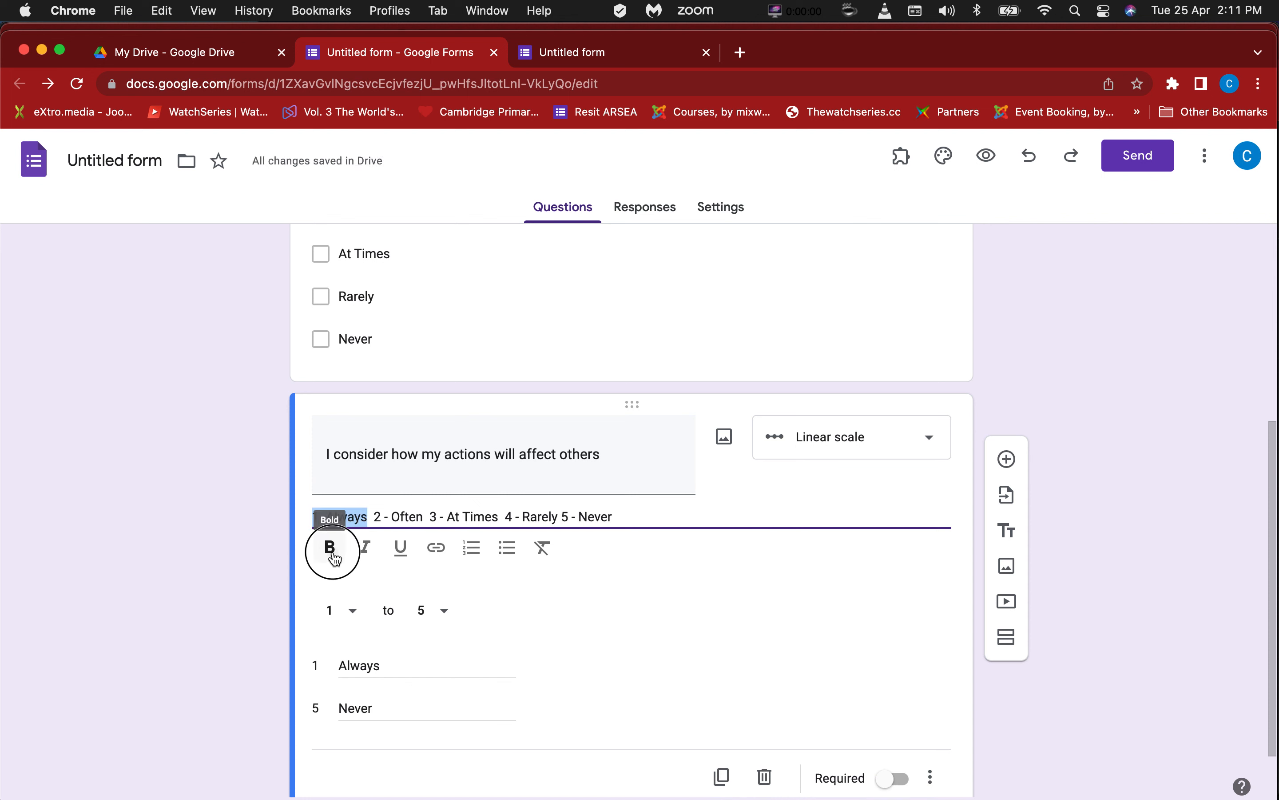
{"action": "left_click", "coordinate": [377, 516]}
{"action": "left_click_drag", "start_coordinate": [377, 516], "coordinate": [685, 546]}
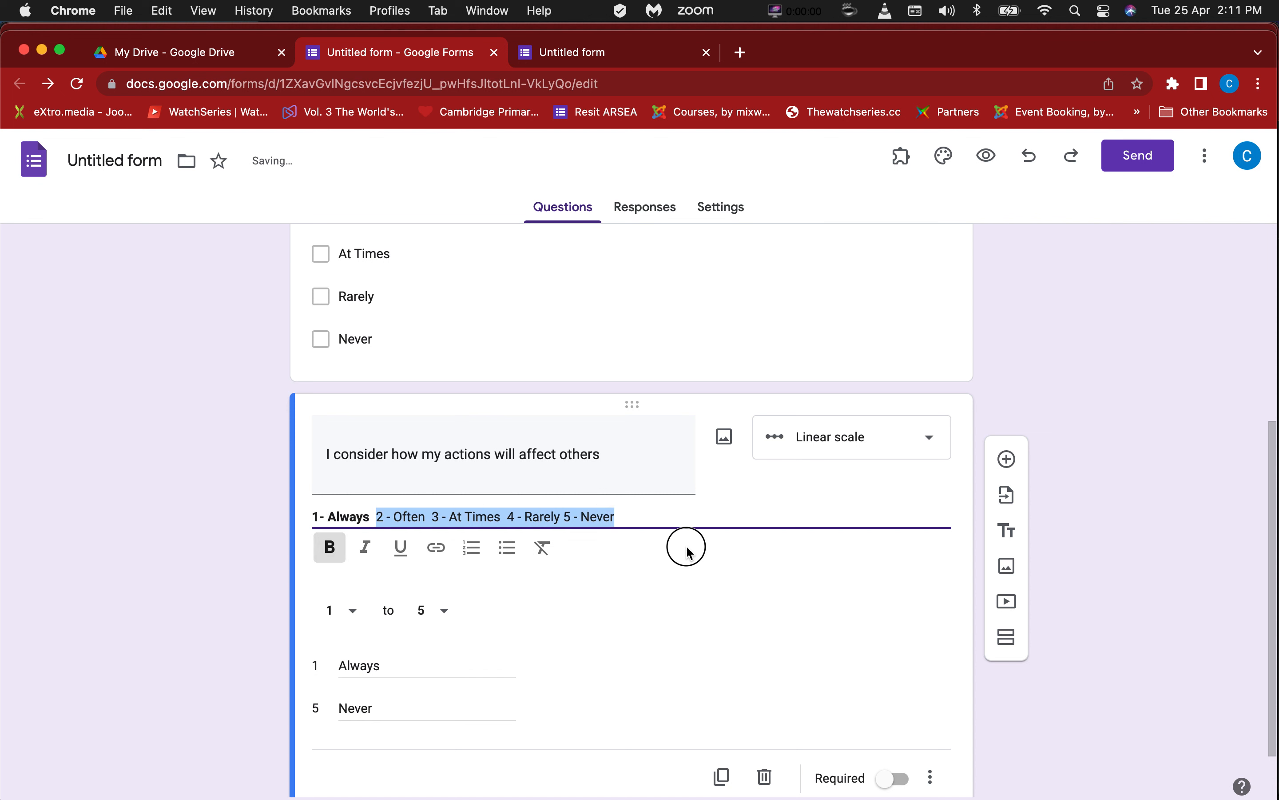
{"action": "left_click", "coordinate": [333, 553]}
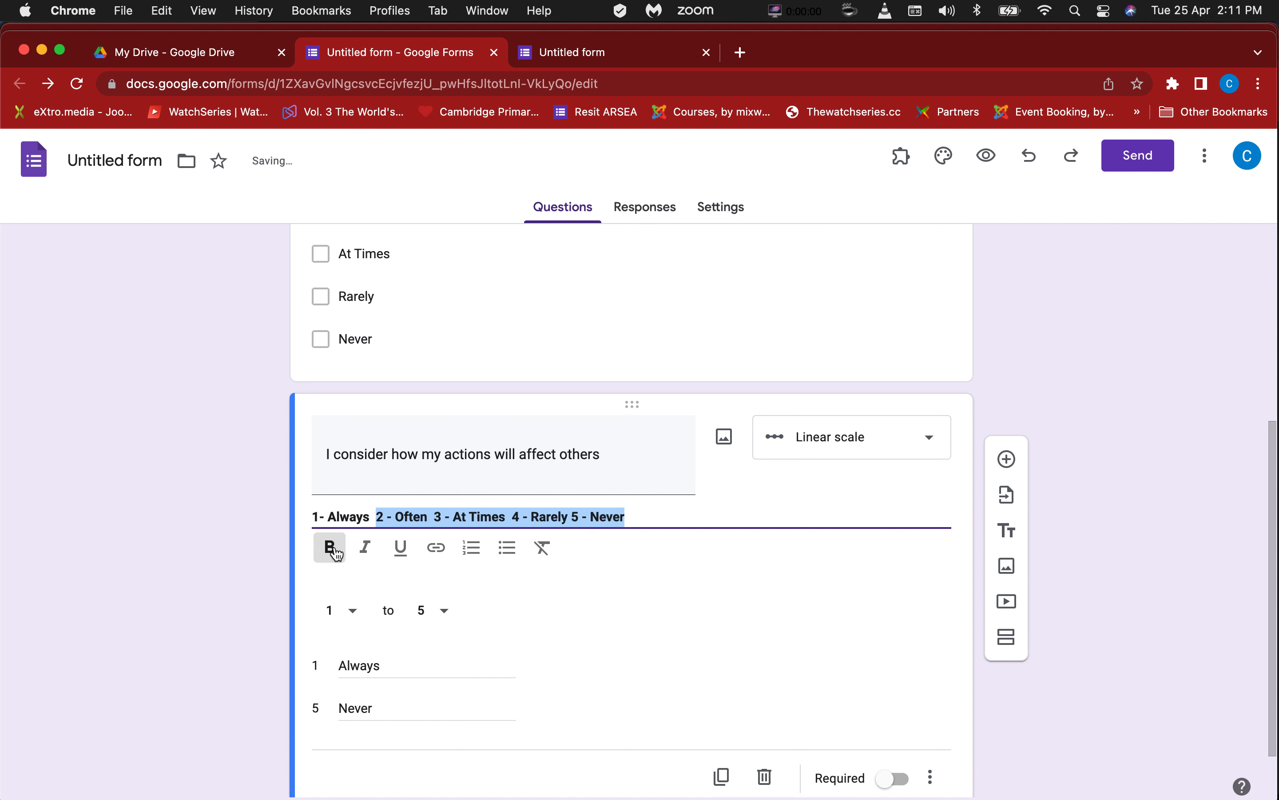
Step: Underline each of the numbers 1 to 5 in the linear scale question's description
{"action": "left_click_drag", "start_coordinate": [317, 517], "coordinate": [310, 516]}
{"action": "left_click", "coordinate": [401, 552]}
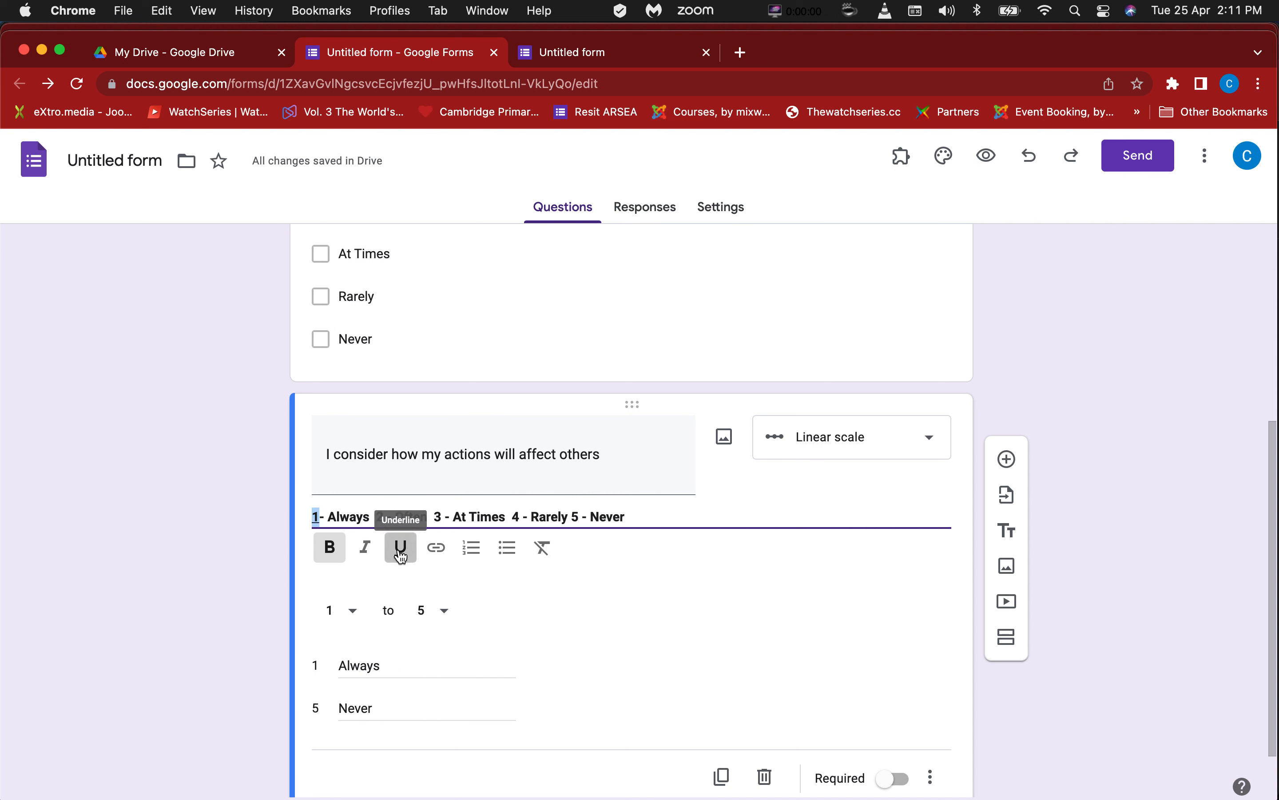
{"action": "left_click_drag", "start_coordinate": [387, 514], "coordinate": [432, 517]}
{"action": "left_click", "coordinate": [415, 542]}
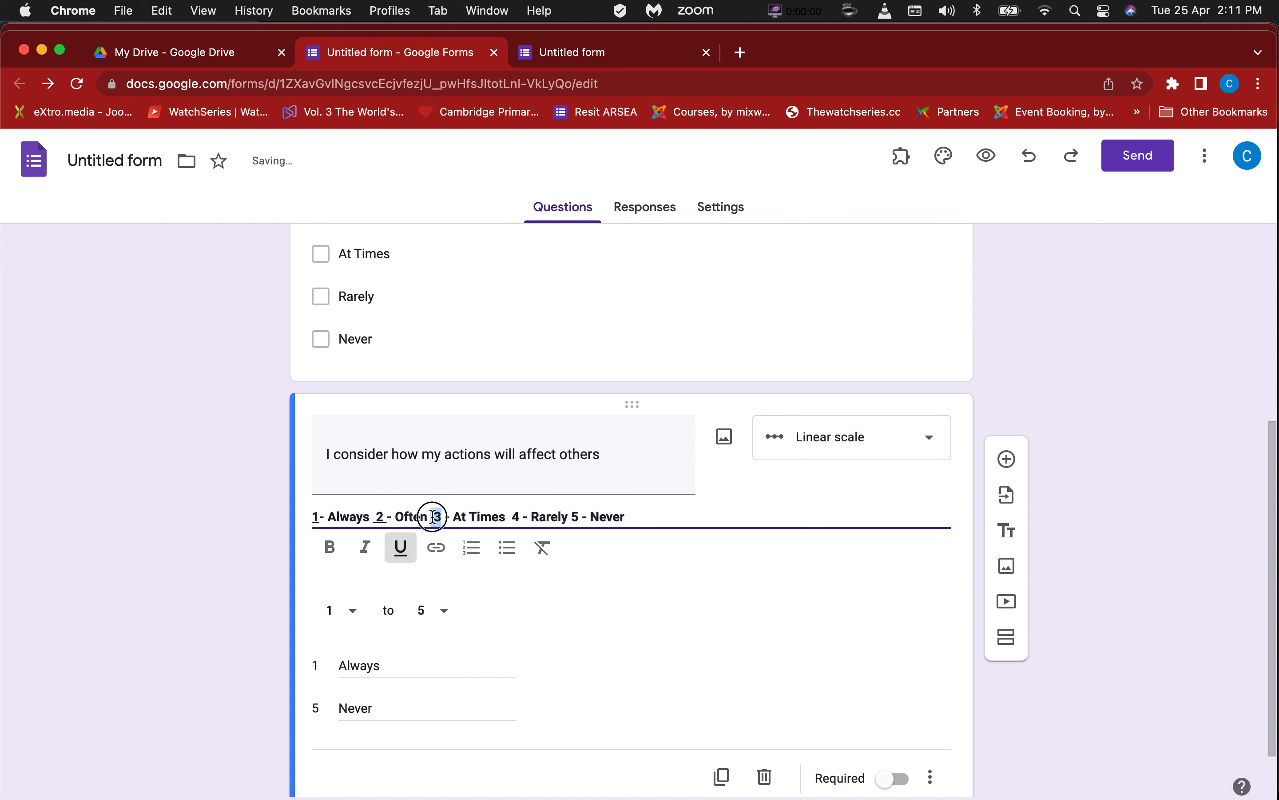
{"action": "left_click", "coordinate": [386, 553]}
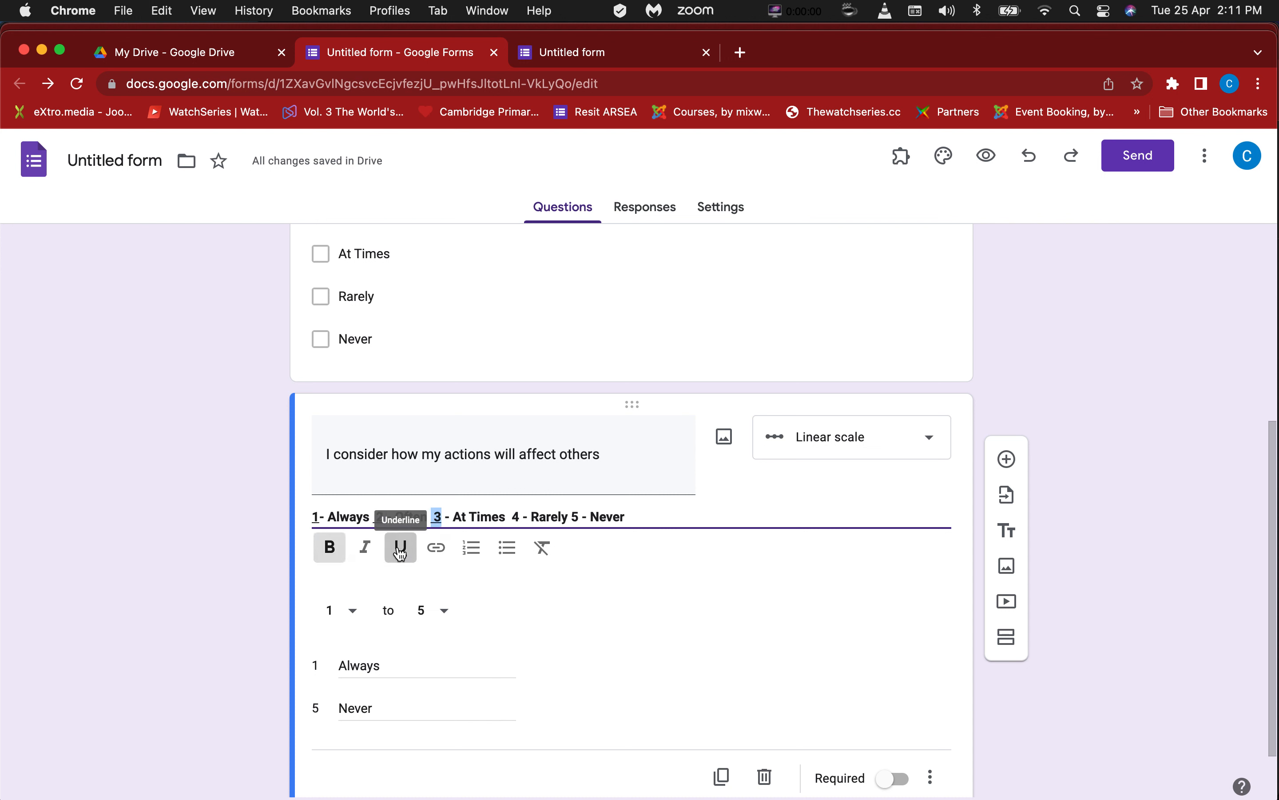
{"action": "left_click_drag", "start_coordinate": [520, 515], "coordinate": [571, 516]}
{"action": "left_click", "coordinate": [401, 552]}
{"action": "left_click", "coordinate": [401, 550]}
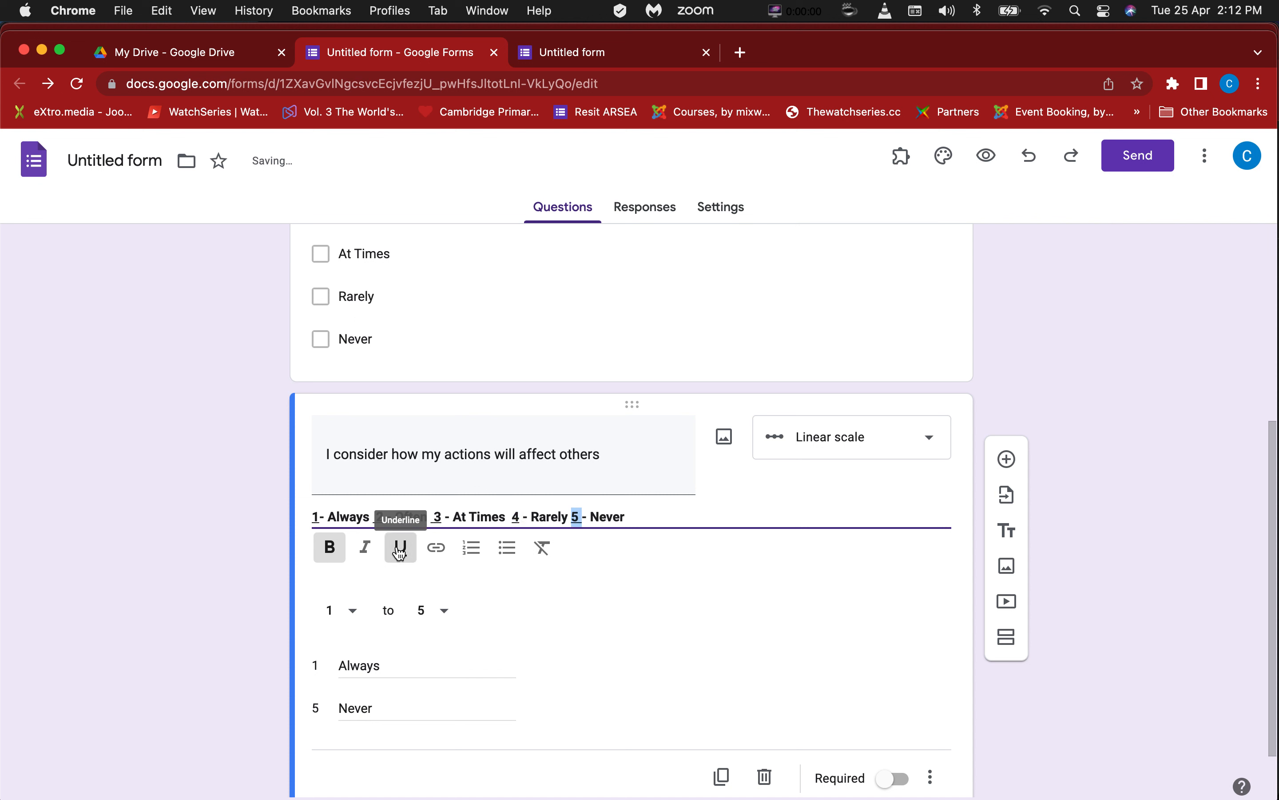
Step: Preview the form to check the reformatted scale description, then close both preview tabs
{"action": "left_click", "coordinate": [987, 156]}
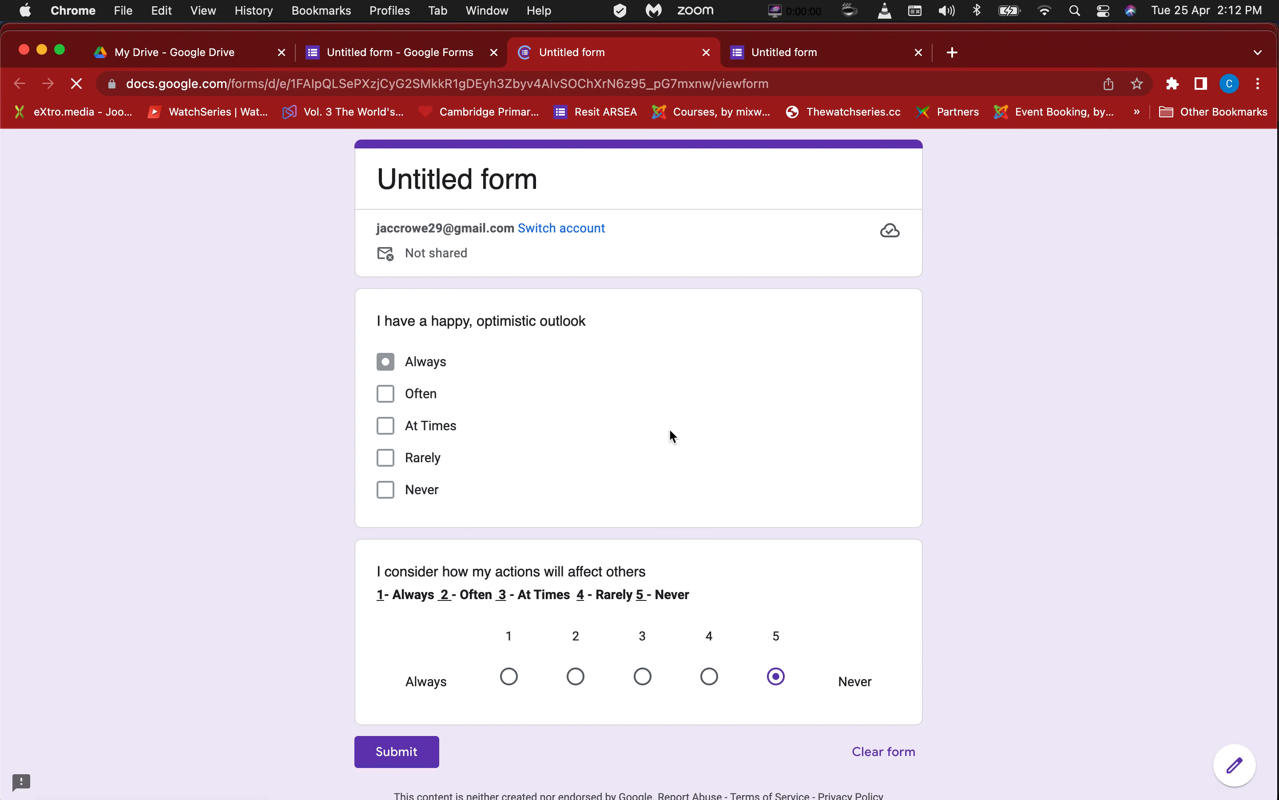
{"action": "scroll", "coordinate": [668, 428], "scroll_direction": "down", "scroll_amount": 2}
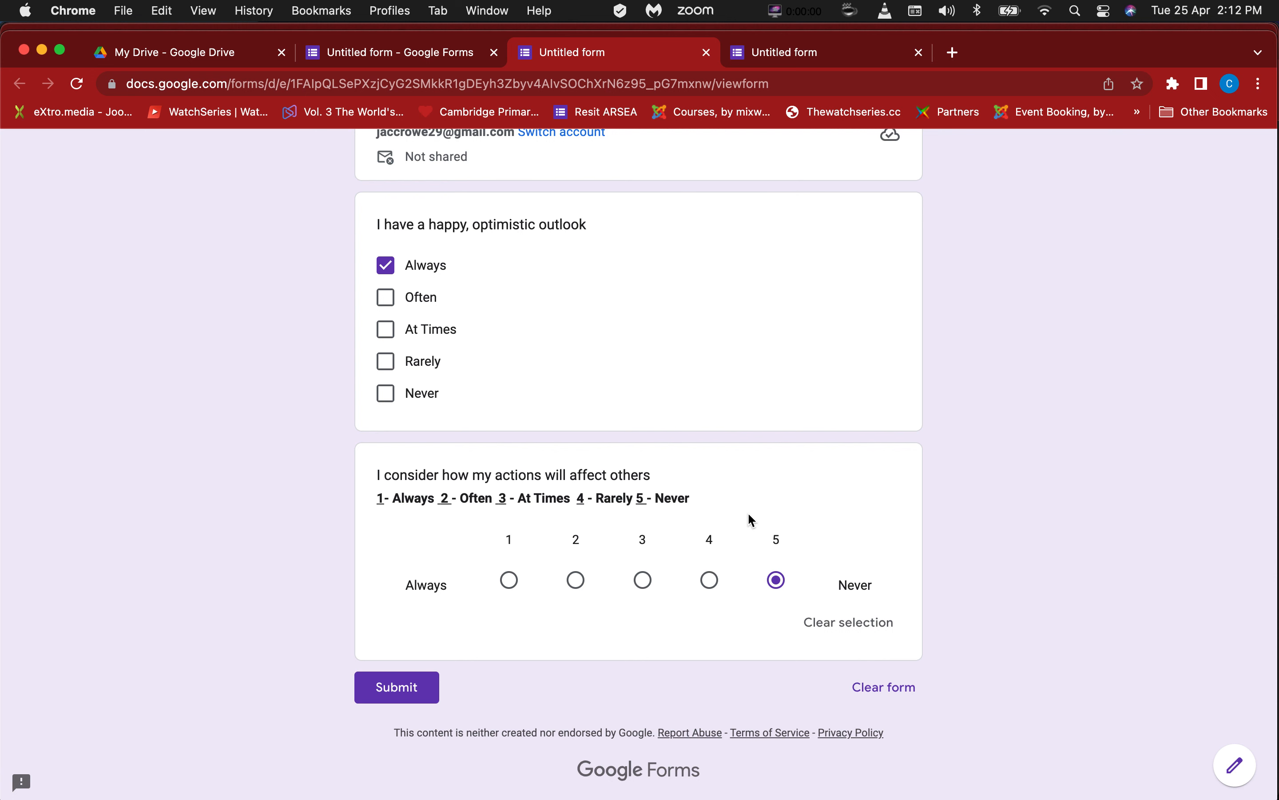
{"action": "left_click", "coordinate": [707, 52]}
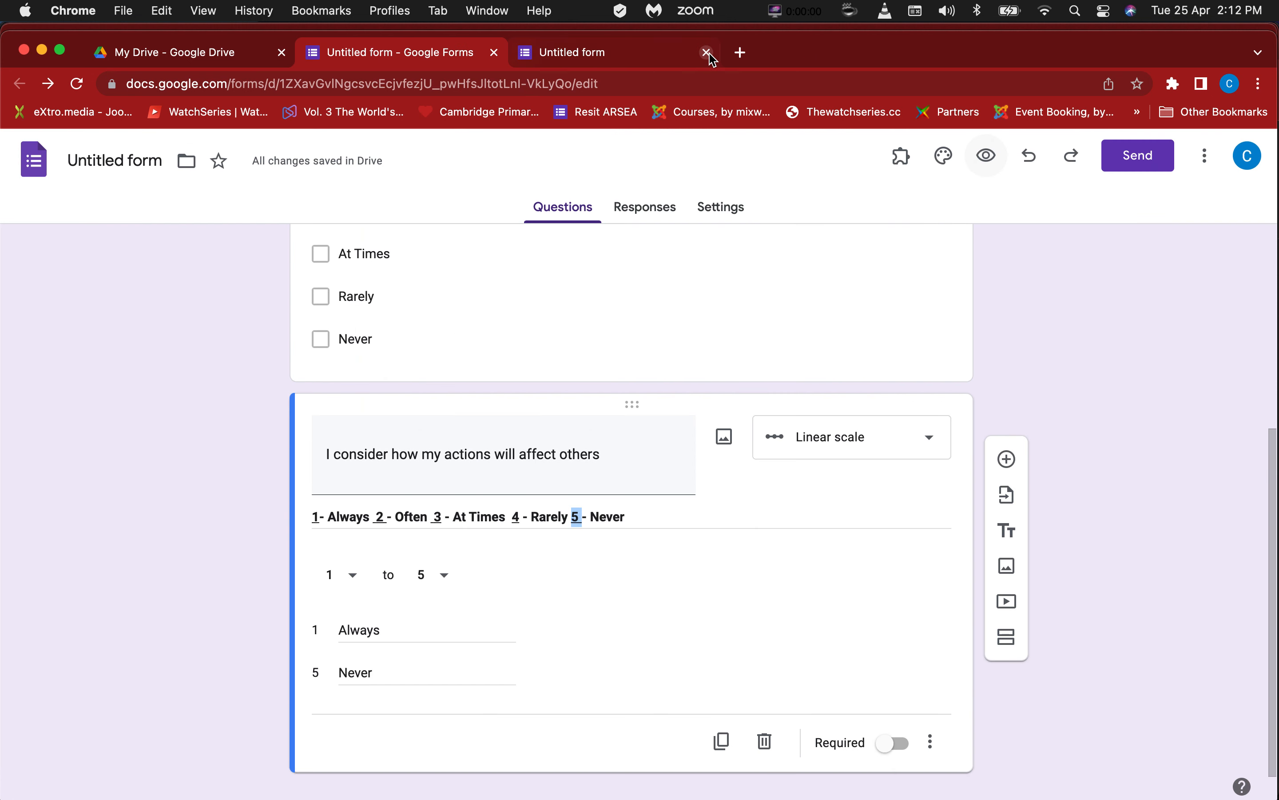
{"action": "left_click", "coordinate": [706, 52]}
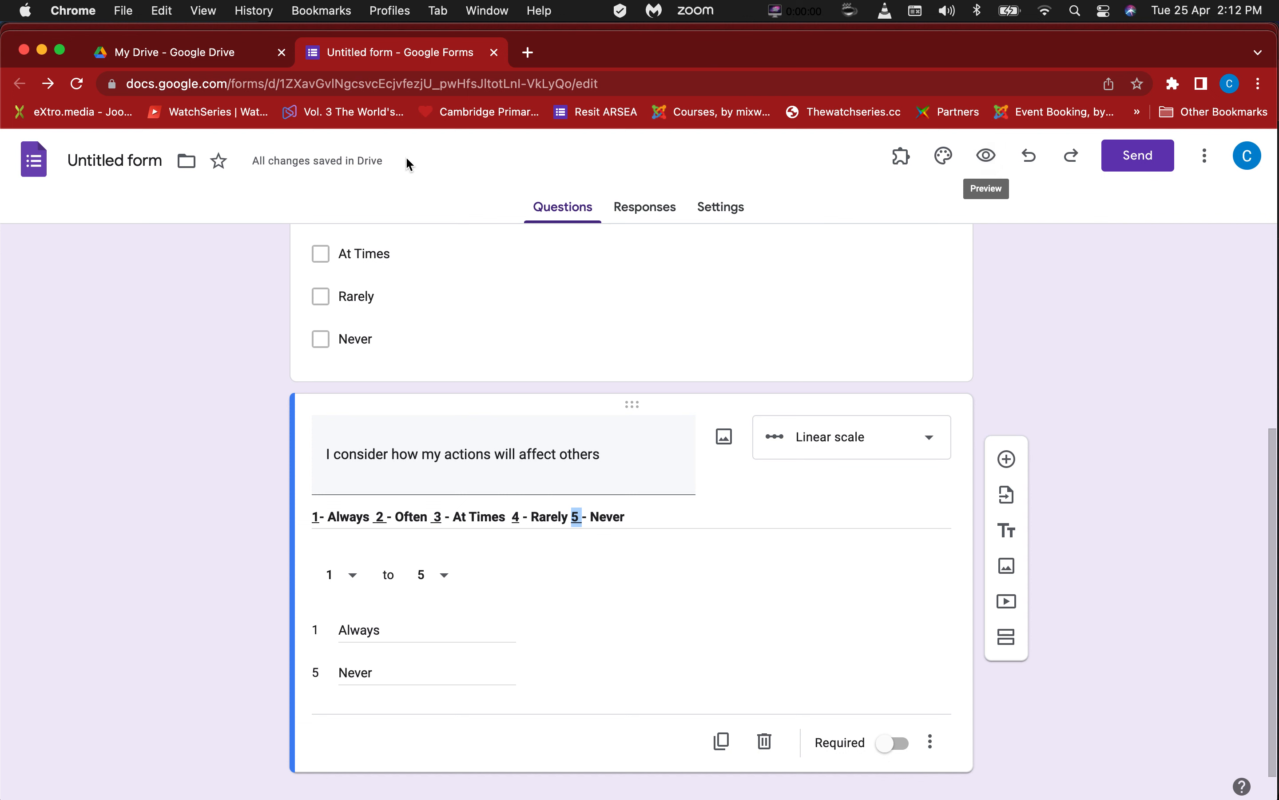
Step: Replace the form's title with "Evaluation Form for" followed by the owner's company name
{"action": "left_click", "coordinate": [121, 170]}
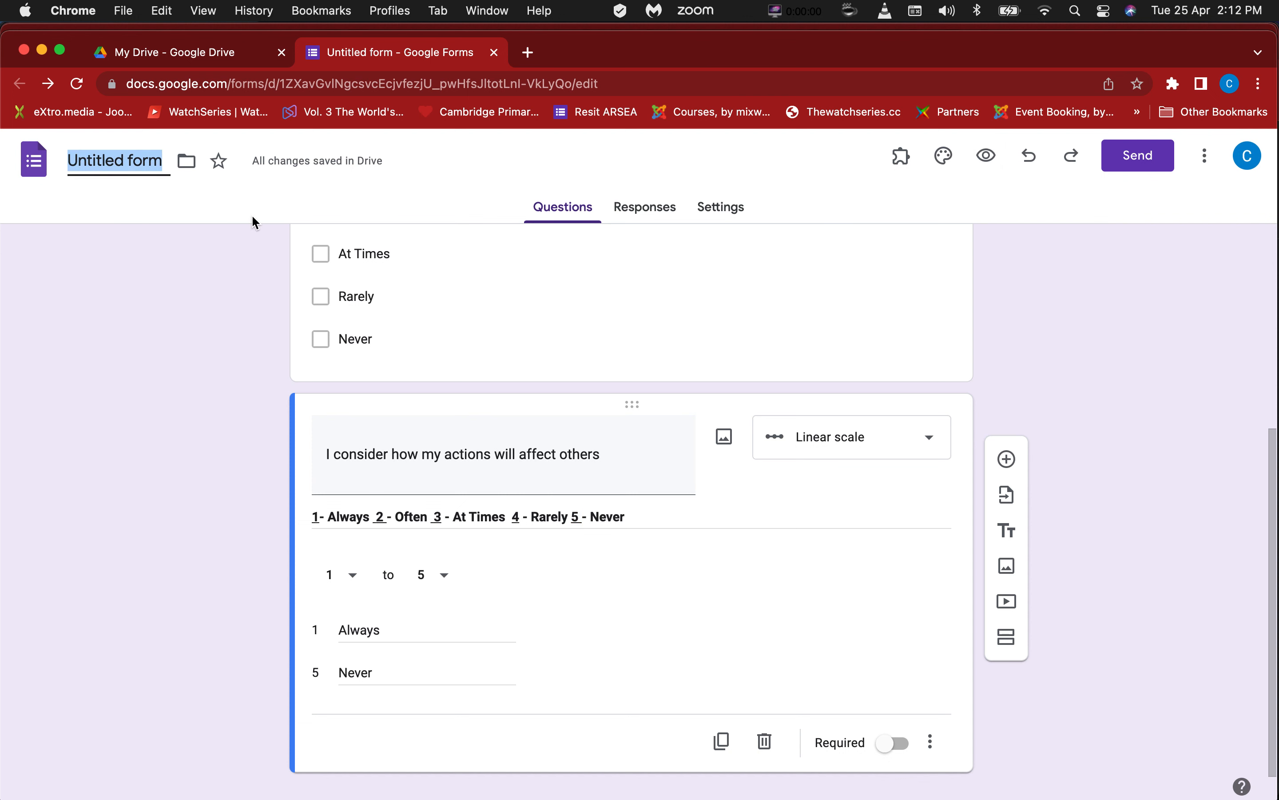
{"action": "scroll", "coordinate": [499, 520], "scroll_direction": "up", "scroll_amount": 6}
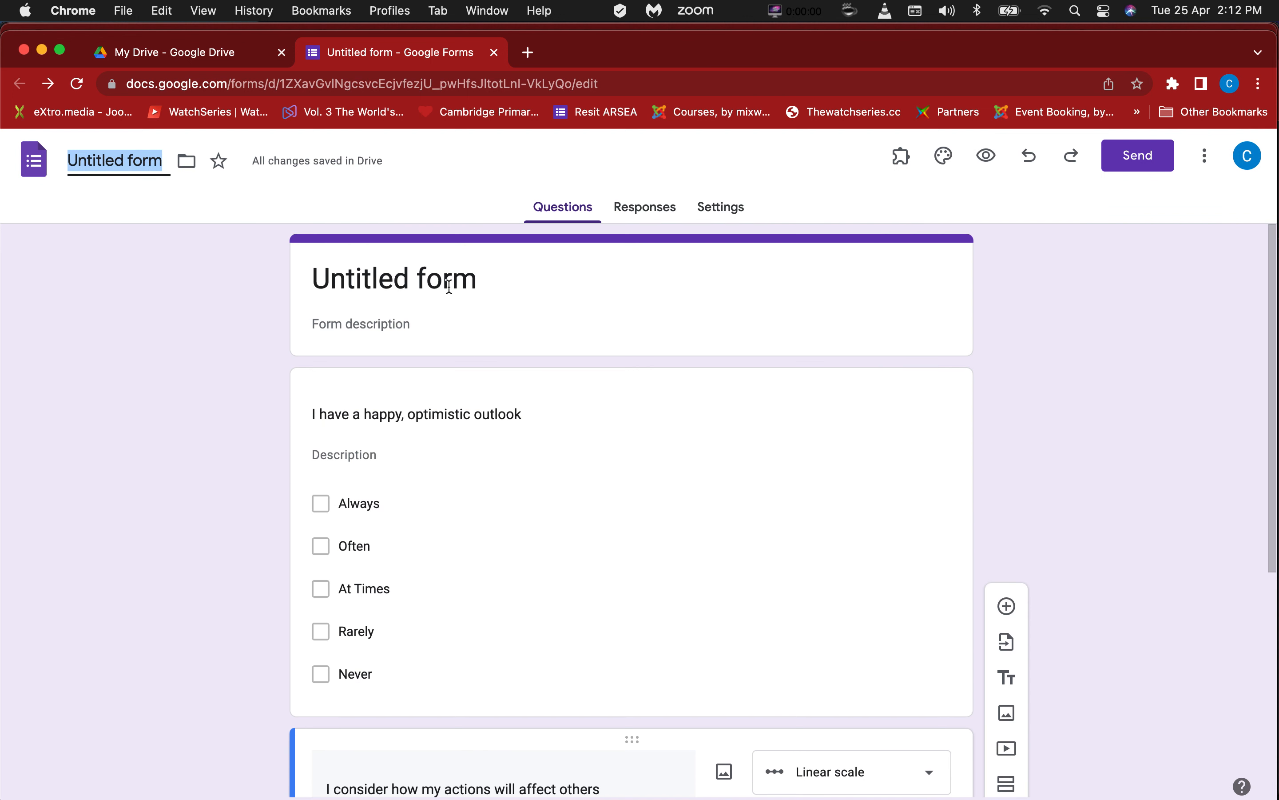
{"action": "left_click", "coordinate": [449, 286]}
{"action": "left_click_drag", "start_coordinate": [499, 278], "coordinate": [314, 271]}
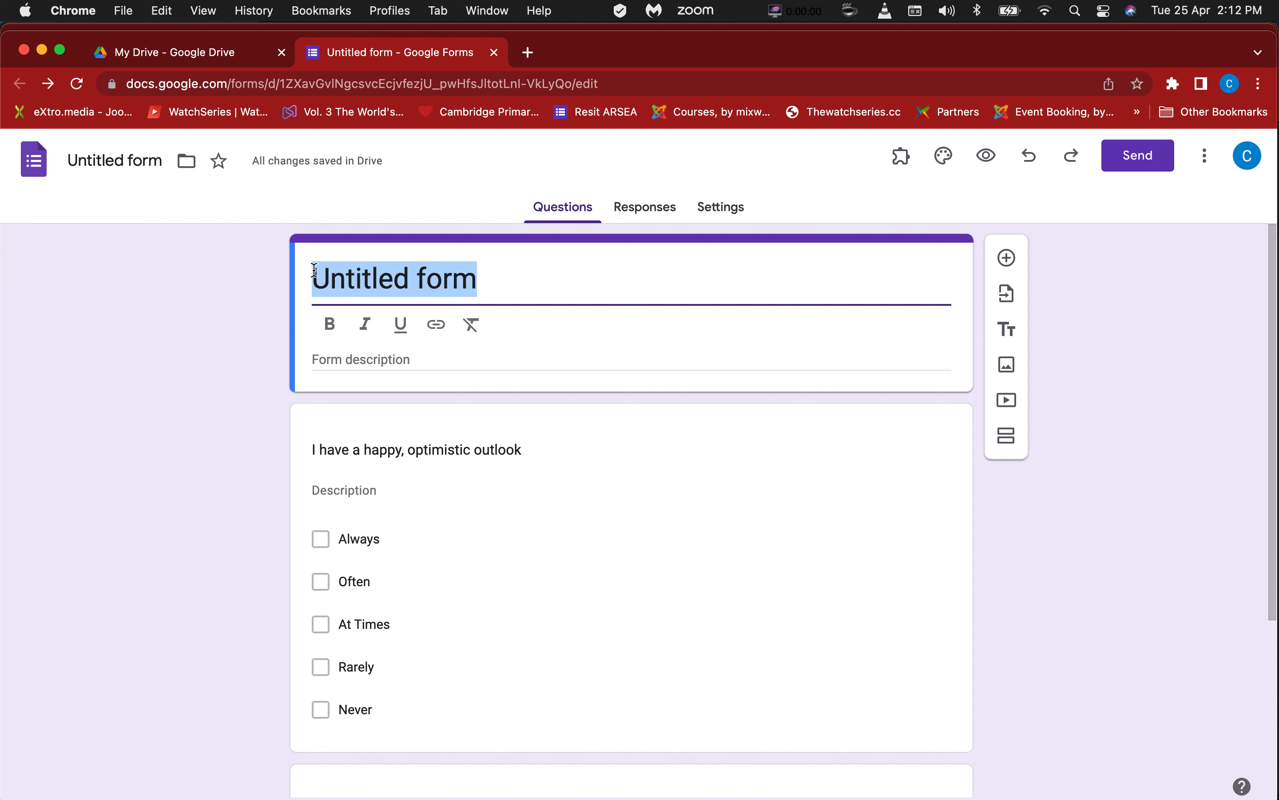
{"action": "type", "text": "Evalu"}
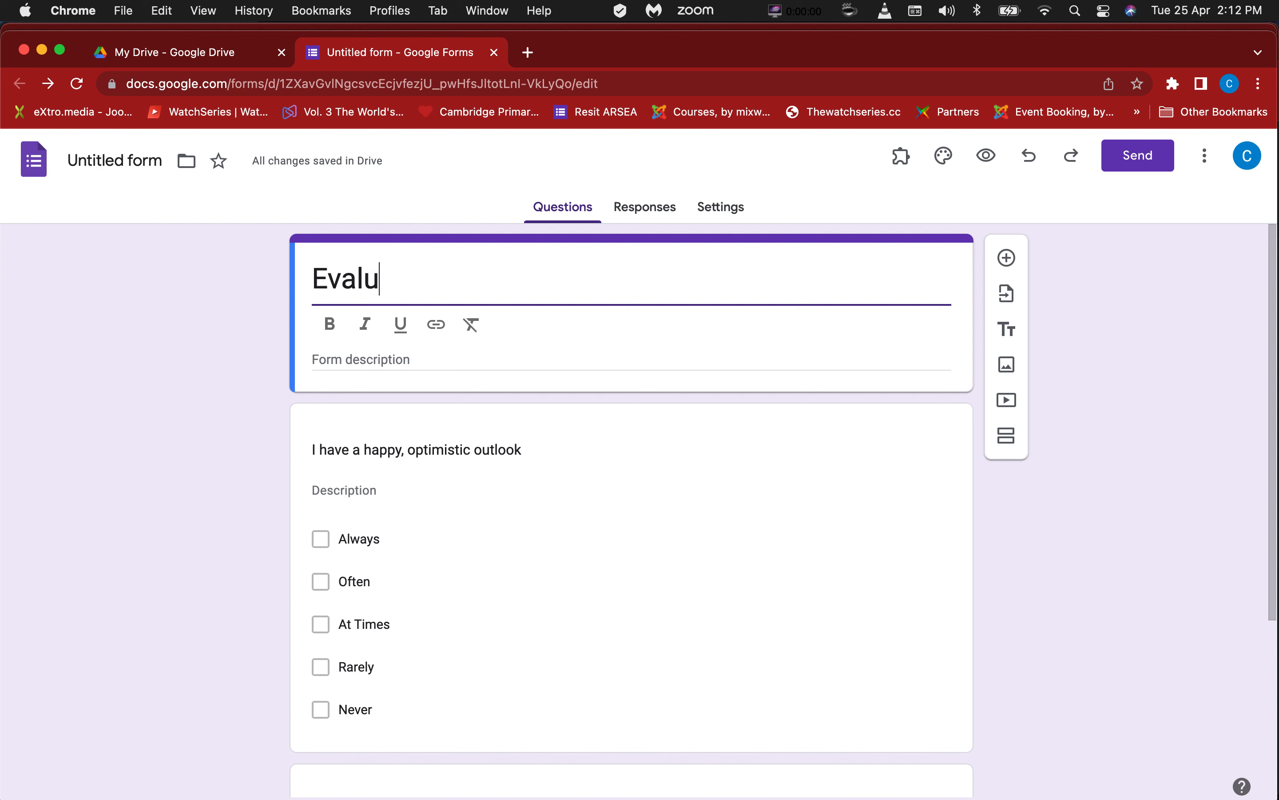
{"action": "type", "text": "ation For"}
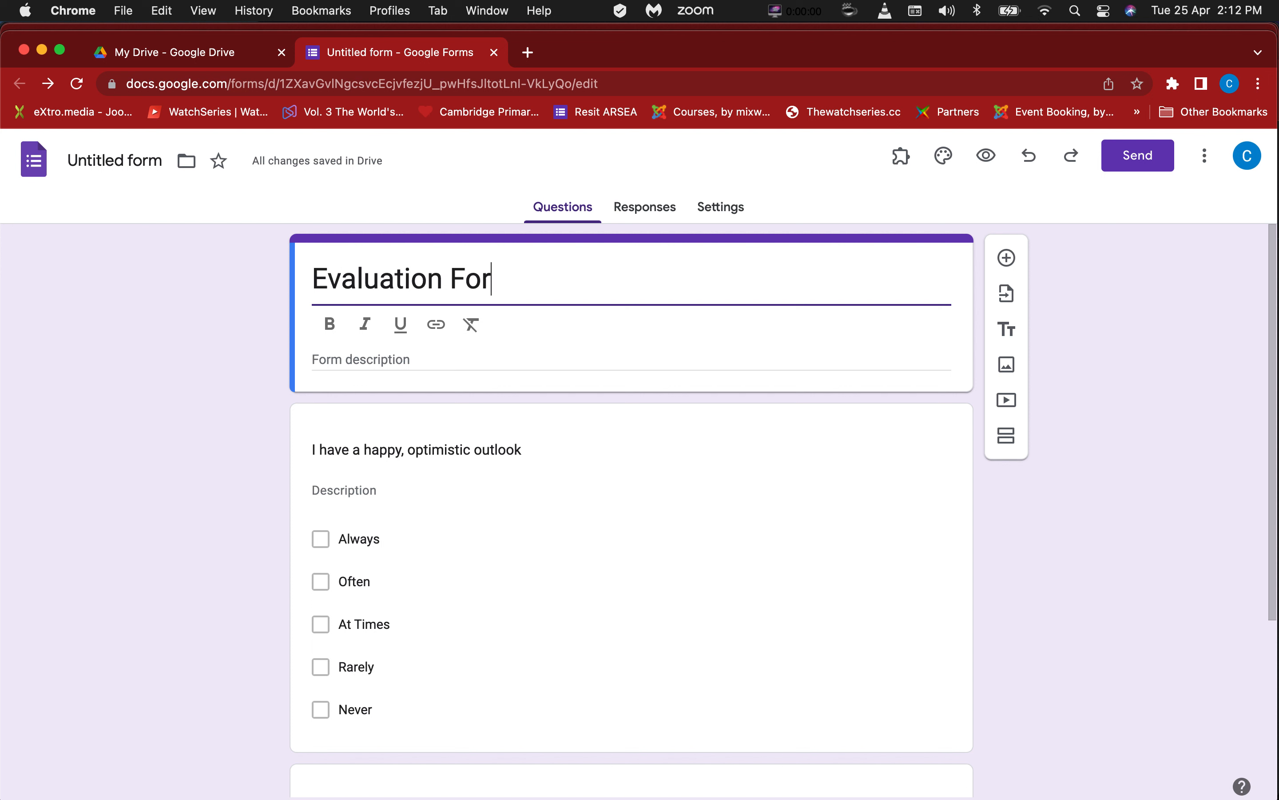
{"action": "type", "text": "m for "}
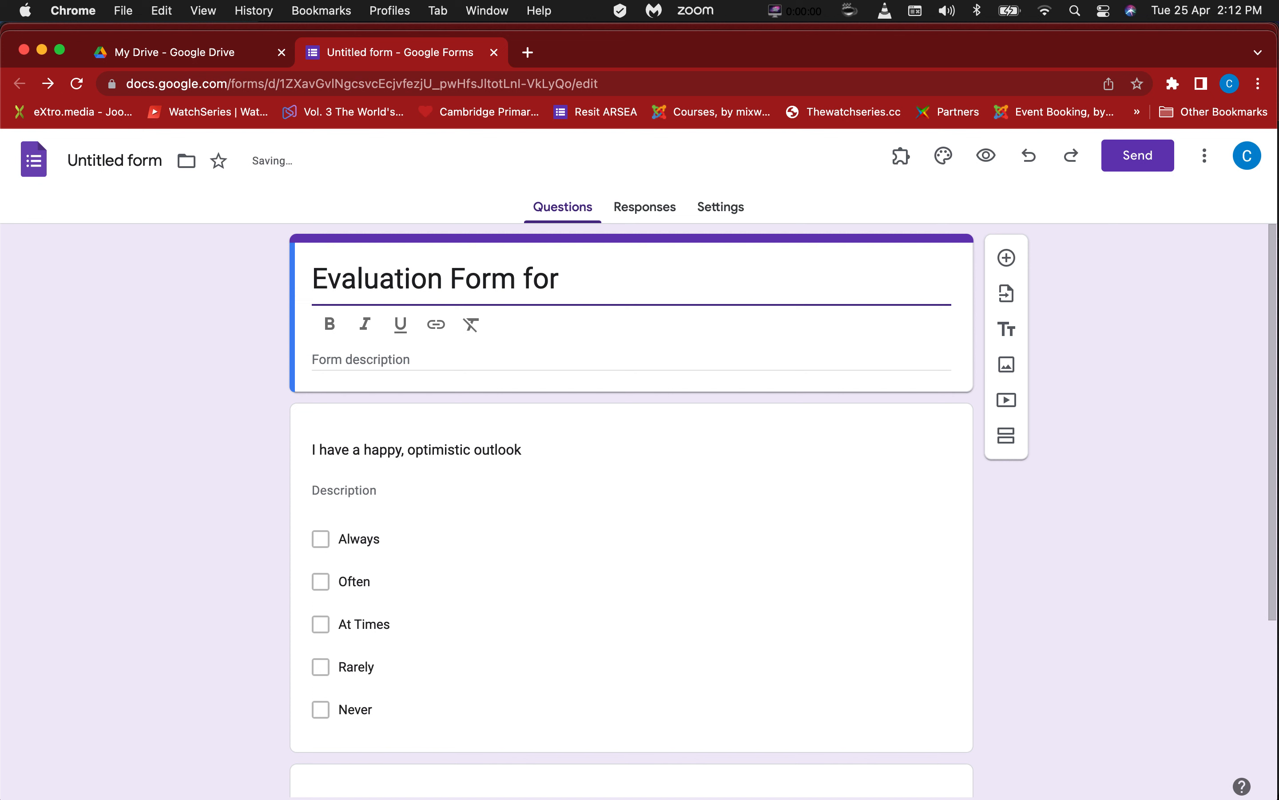
{"action": "type", "text": "Chanda"}
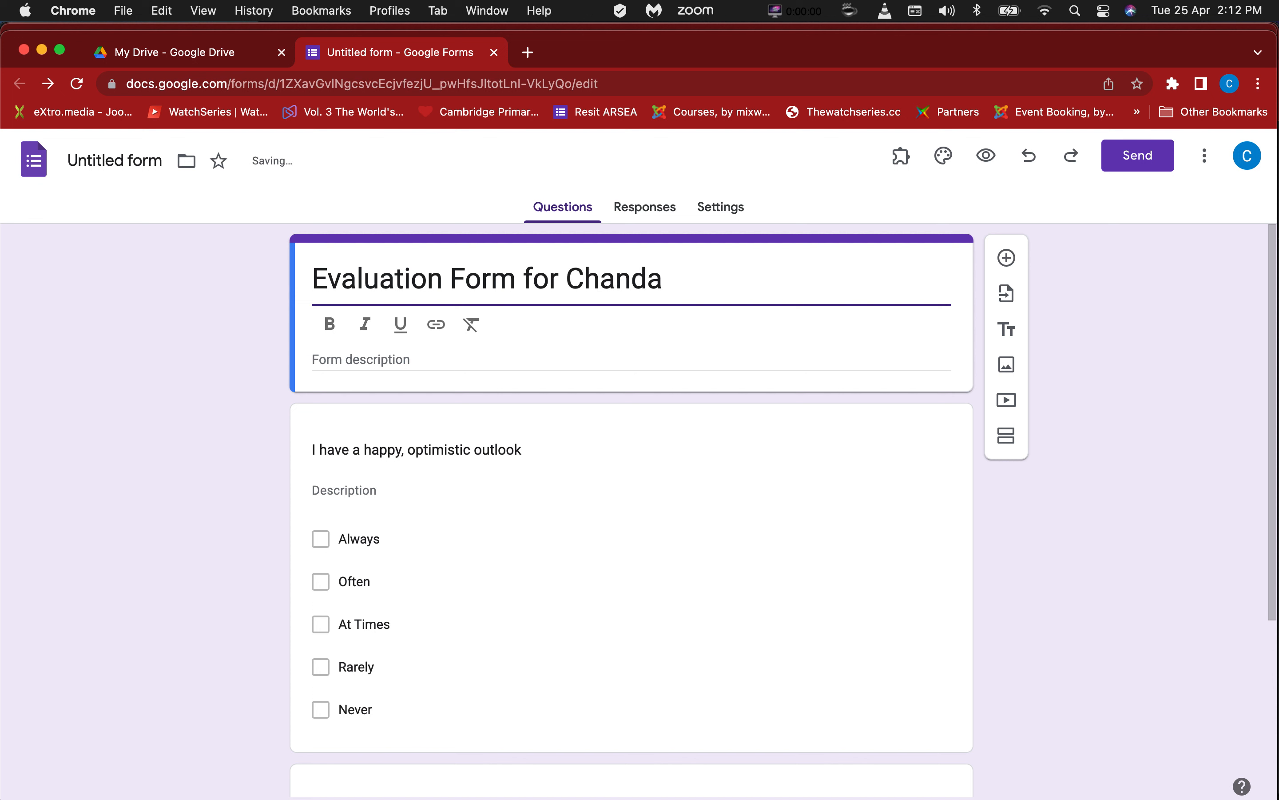
{"action": "key", "text": "BackSpace"}
{"action": "type", "text": "ra;s"}
{"action": "key", "text": "BackSpace"}
{"action": "key", "text": "BackSpace"}
{"action": "type", "text": "'s Copm"}
{"action": "key", "text": "BackSpace"}
{"action": "key", "text": "BackSpace"}
{"action": "type", "text": "mpa"}
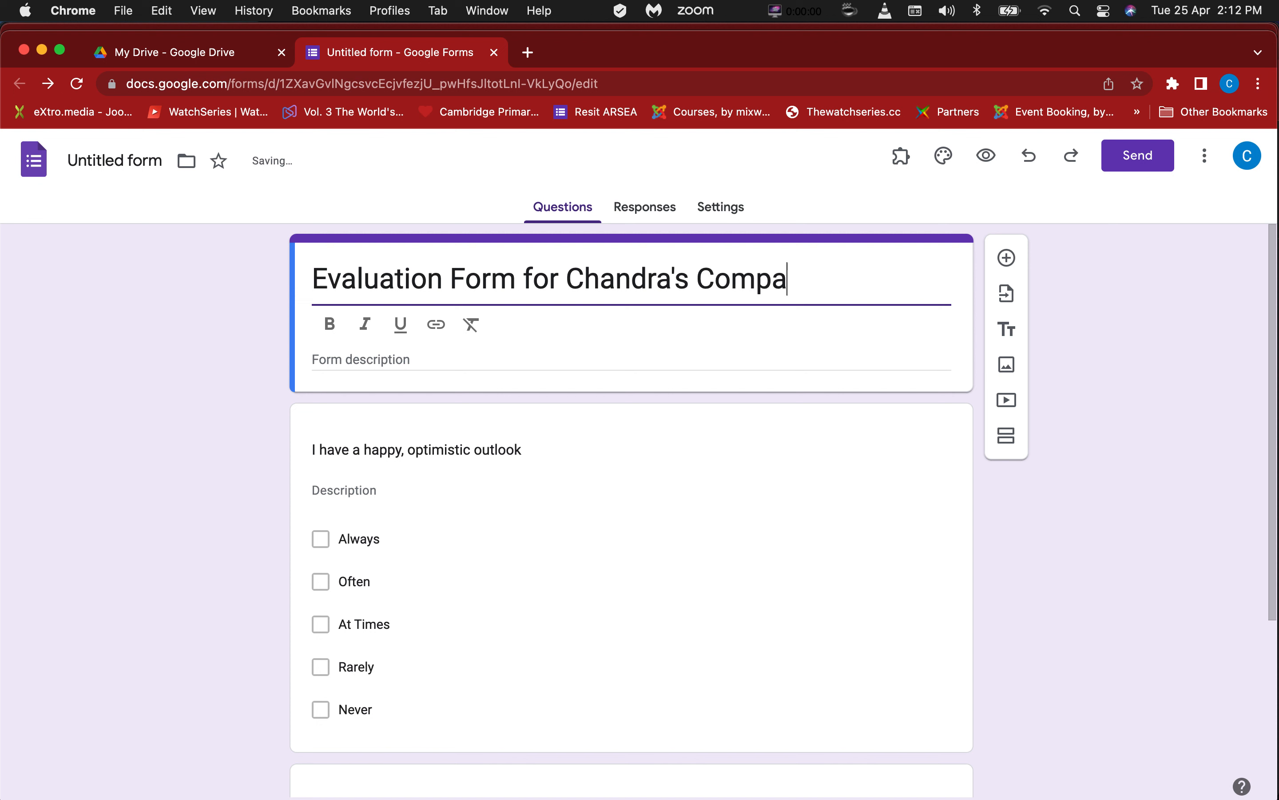
{"action": "type", "text": "nu"}
{"action": "type", "text": "y"}
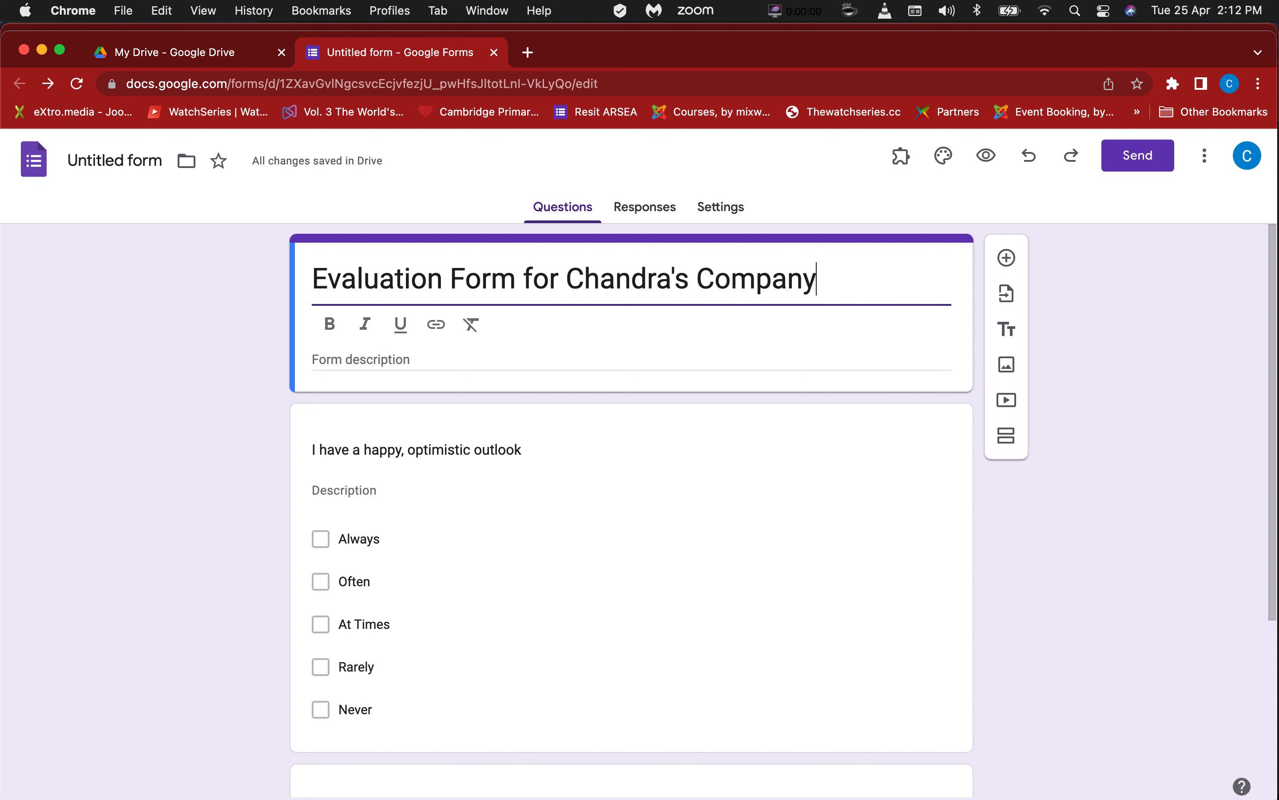
Step: Enter "Please follow these rules" as the form description, followed by a new line
{"action": "left_click", "coordinate": [396, 355]}
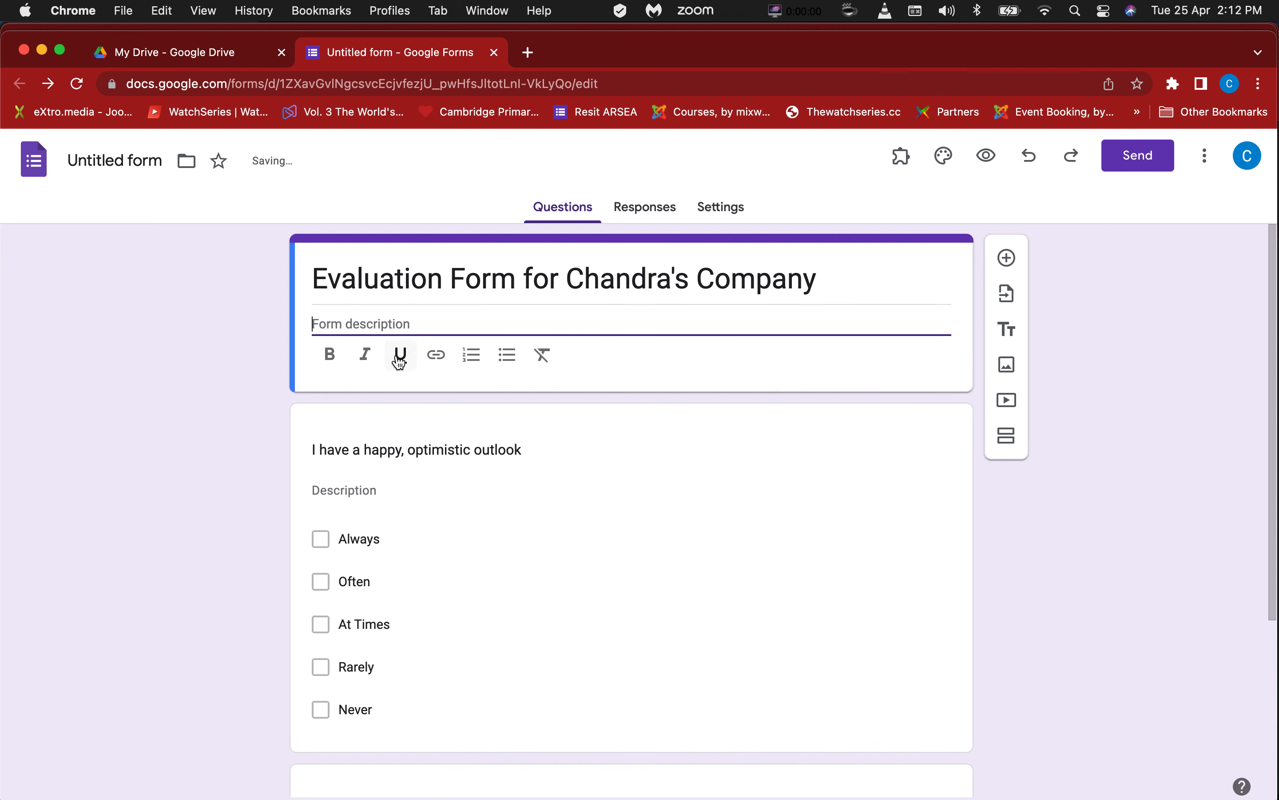
{"action": "type", "text": "Please follo w these "}
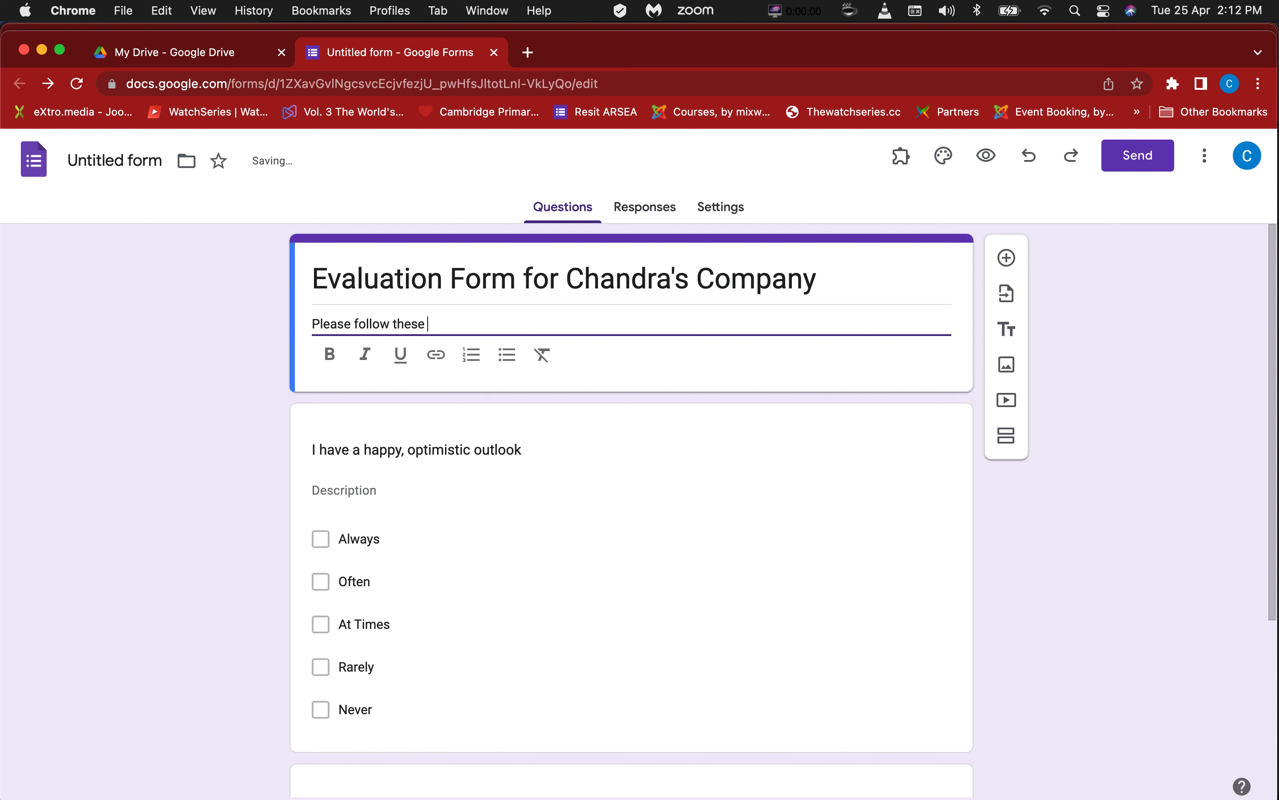
{"action": "type", "text": "rules"}
{"action": "key", "text": "Return"}
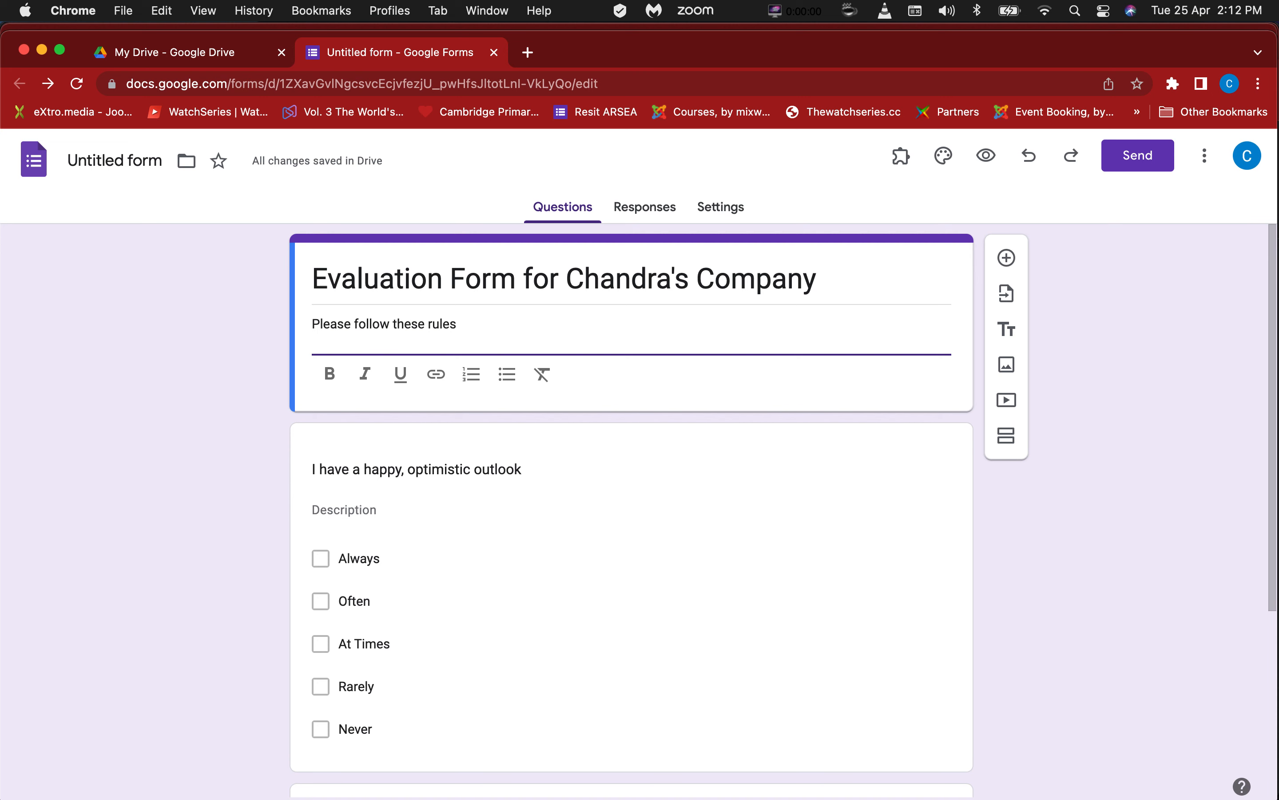
{"action": "scroll", "coordinate": [734, 464], "scroll_direction": "down", "scroll_amount": 5}
{"action": "scroll", "coordinate": [733, 464], "scroll_direction": "up", "scroll_amount": 5}
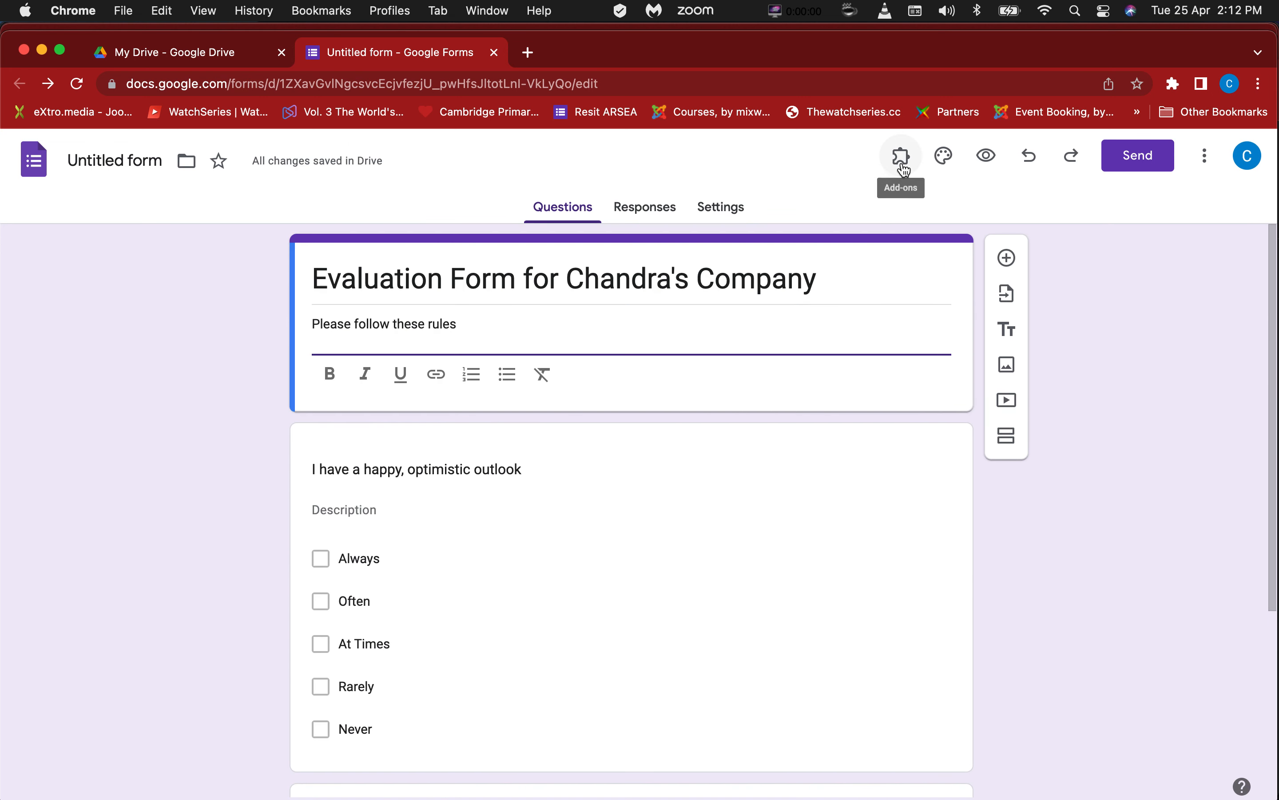
Step: Insert the first Work and School theme image, the dark blue one with light streaks, as the form's header image
{"action": "left_click", "coordinate": [944, 156]}
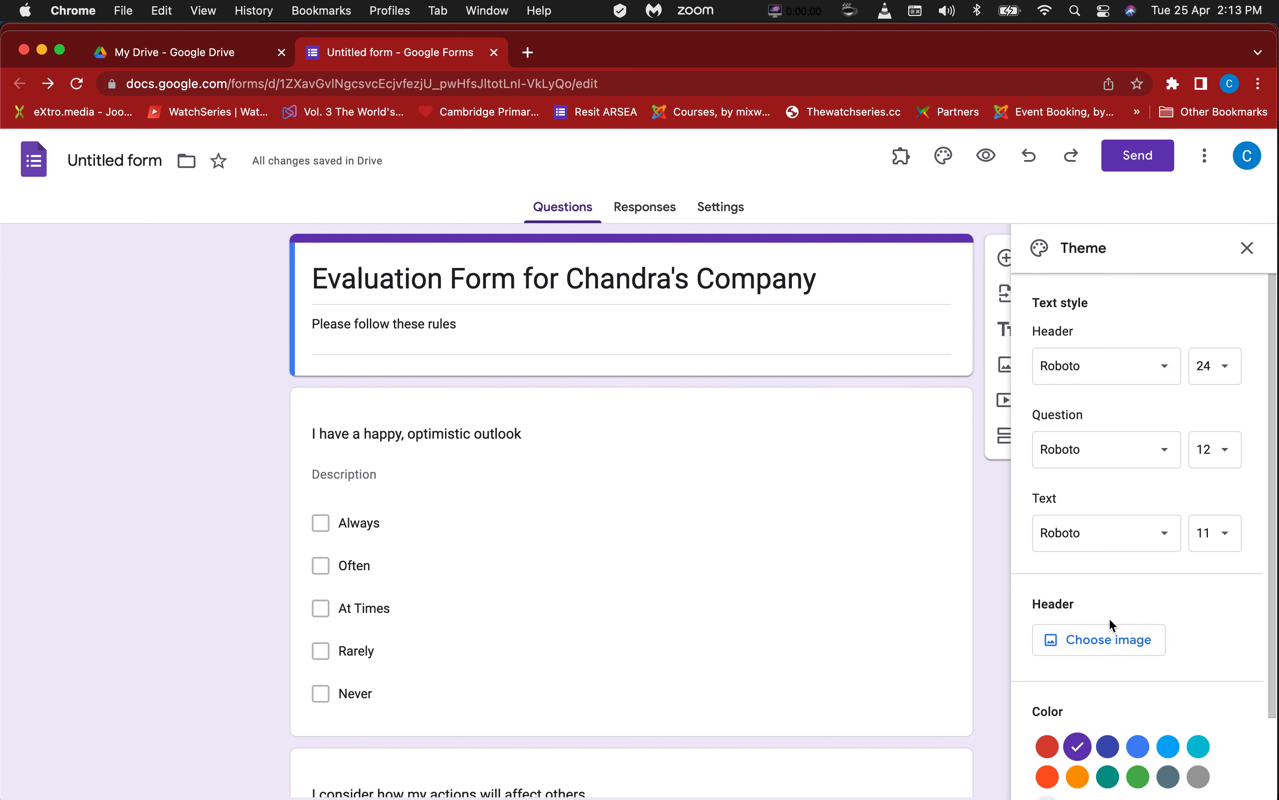
{"action": "left_click", "coordinate": [1107, 654]}
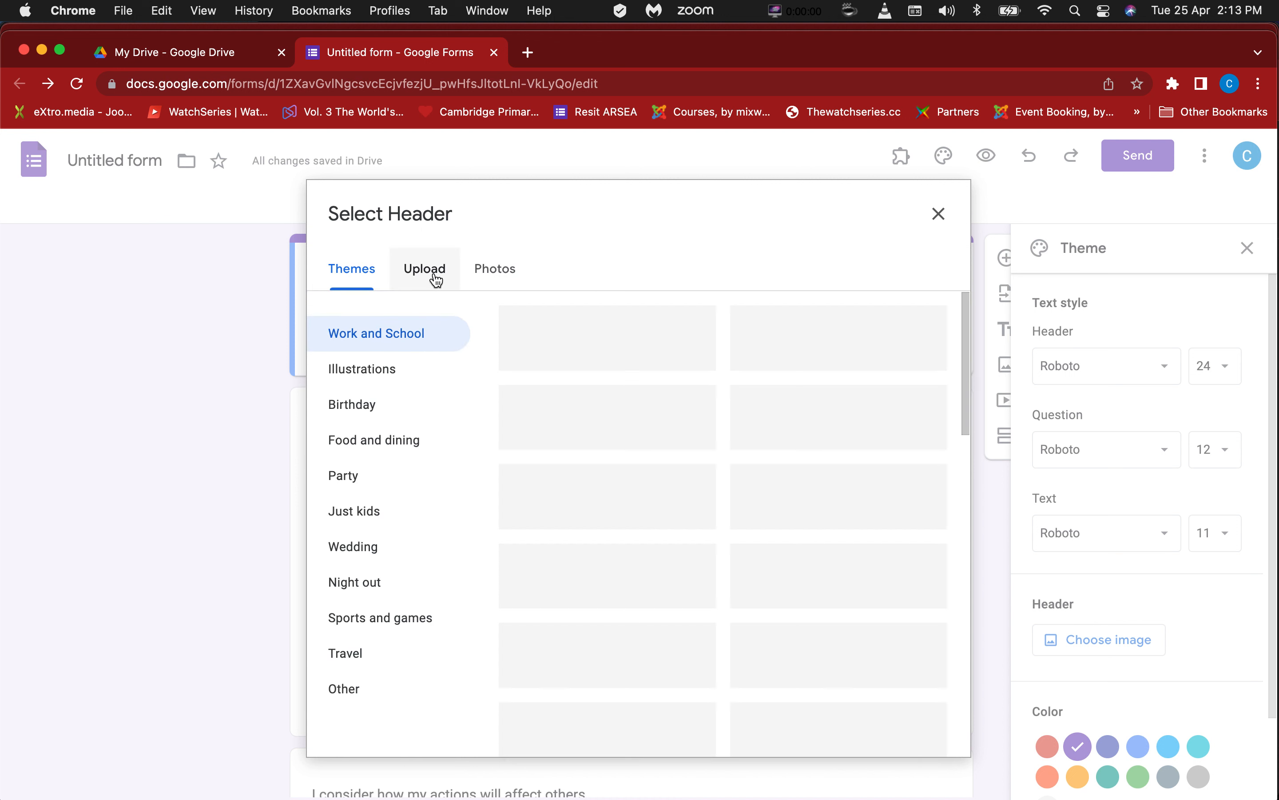
{"action": "left_click", "coordinate": [435, 278]}
{"action": "left_click", "coordinate": [497, 278]}
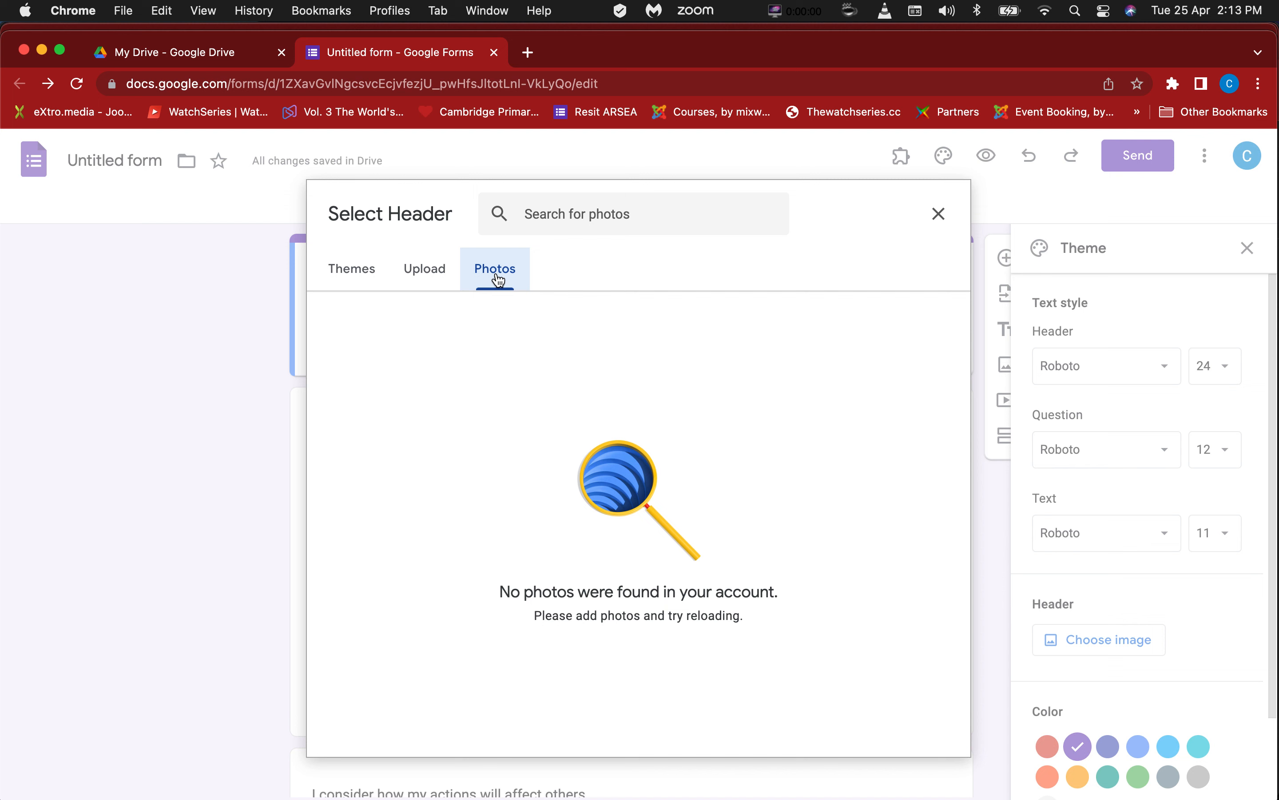
{"action": "left_click", "coordinate": [353, 272]}
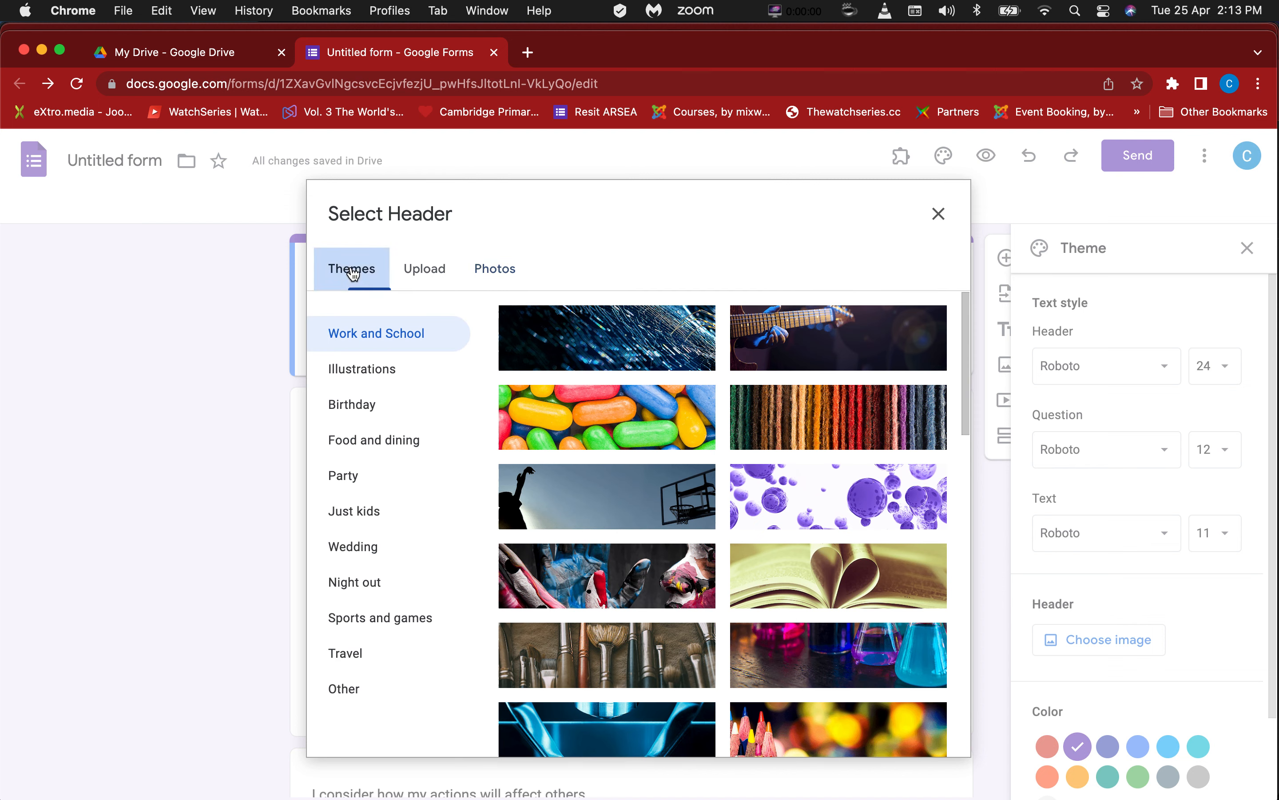
{"action": "left_click", "coordinate": [636, 367]}
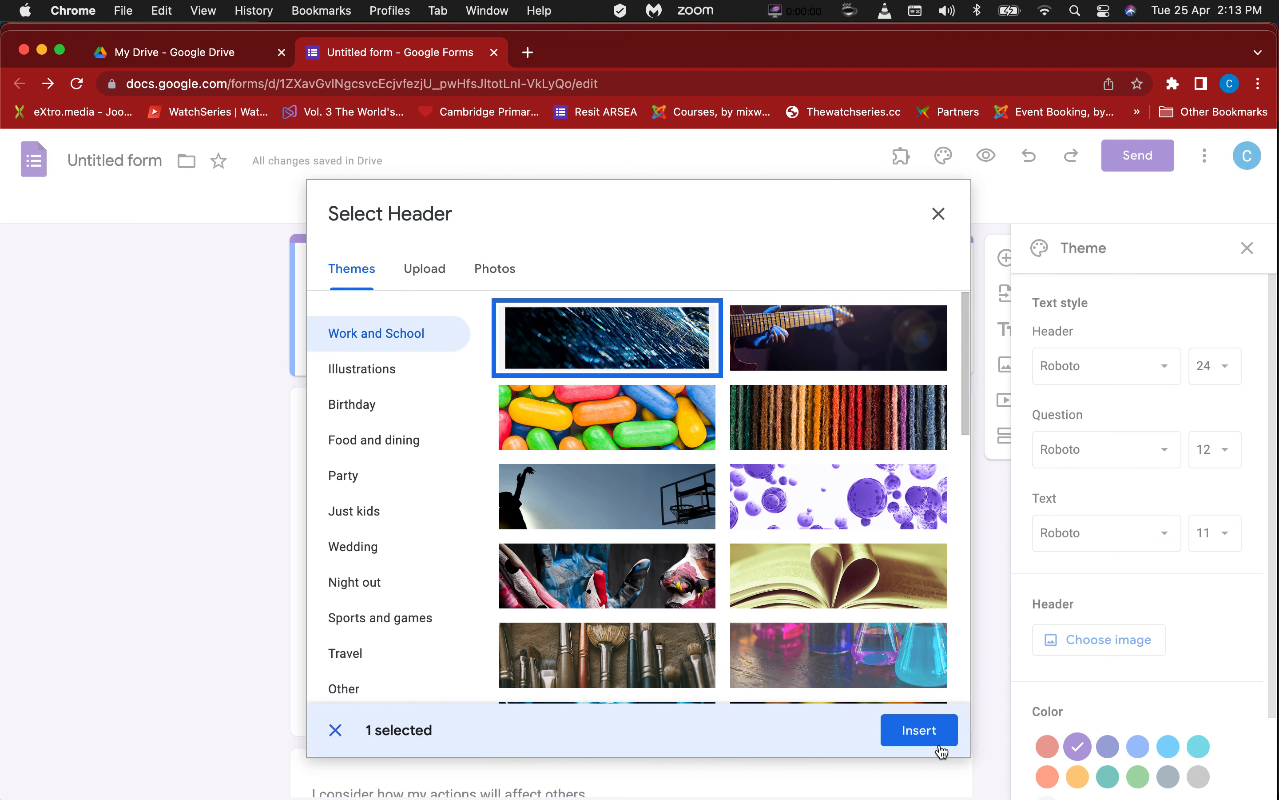
{"action": "left_click", "coordinate": [940, 746]}
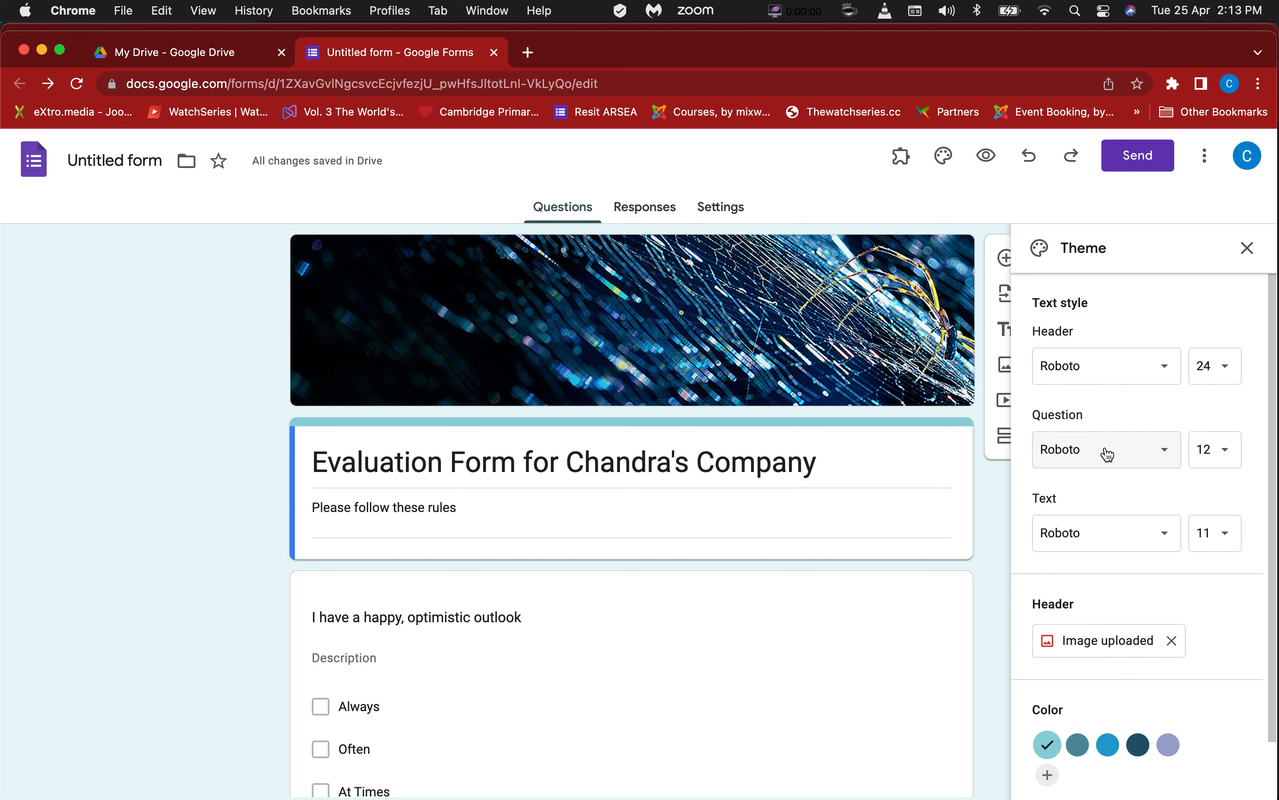
Step: Change the theme's header font to Montserrat
{"action": "scroll", "coordinate": [1107, 454], "scroll_direction": "down", "scroll_amount": 2}
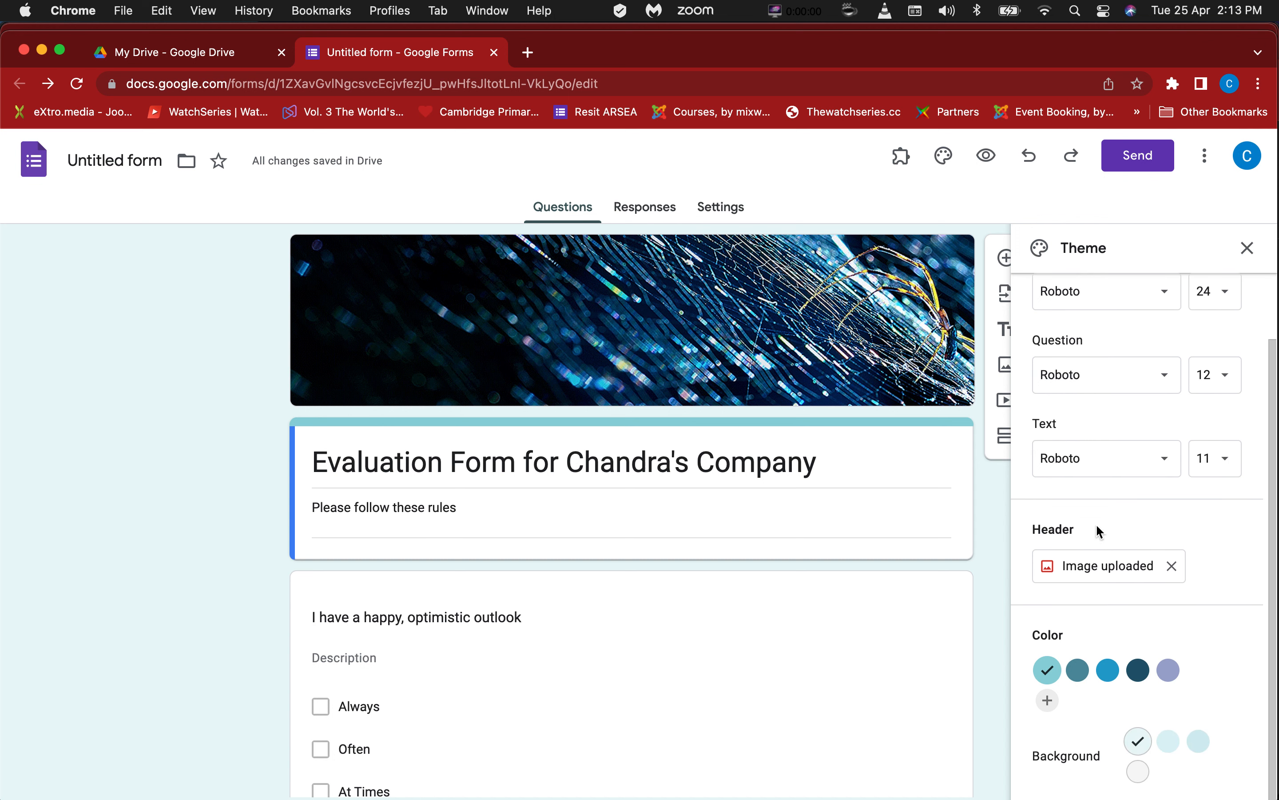
{"action": "scroll", "coordinate": [1095, 525], "scroll_direction": "up", "scroll_amount": 1}
{"action": "left_click", "coordinate": [1114, 314]}
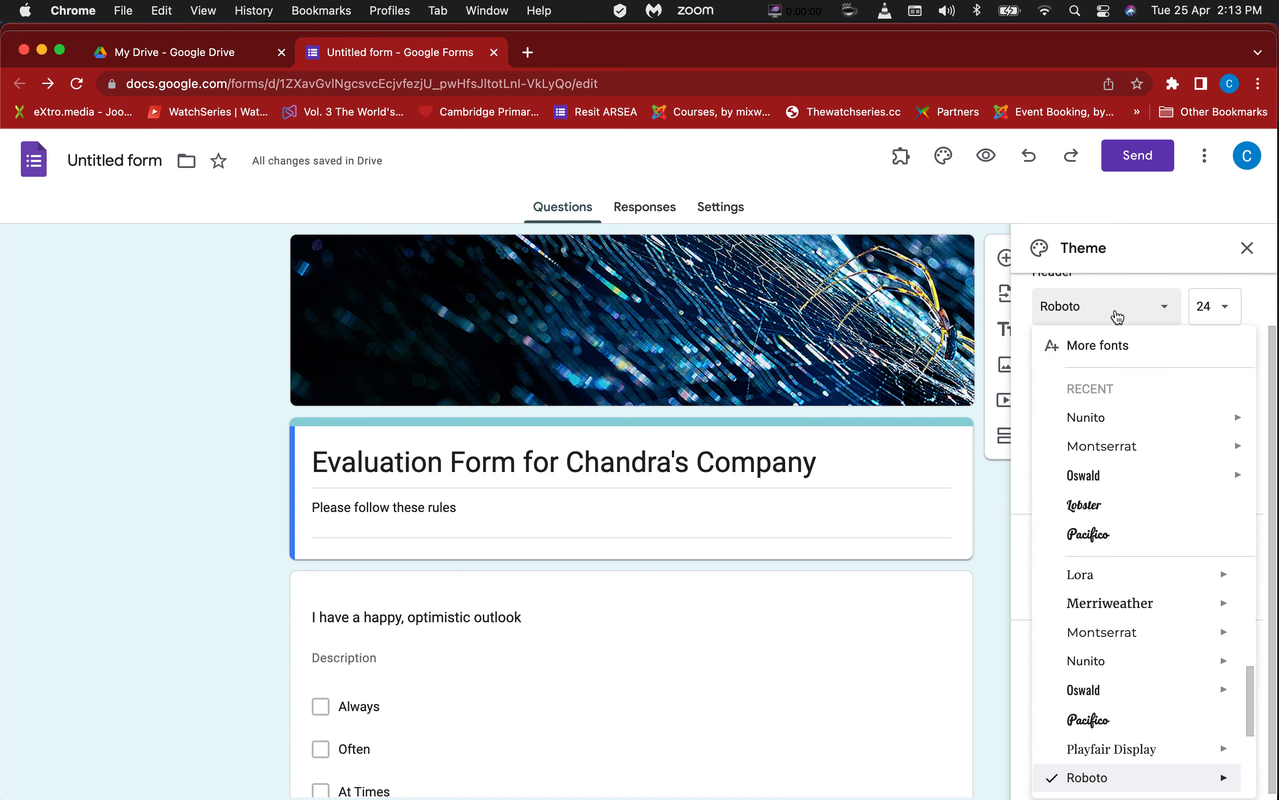
{"action": "mouse_move", "coordinate": [1073, 470]}
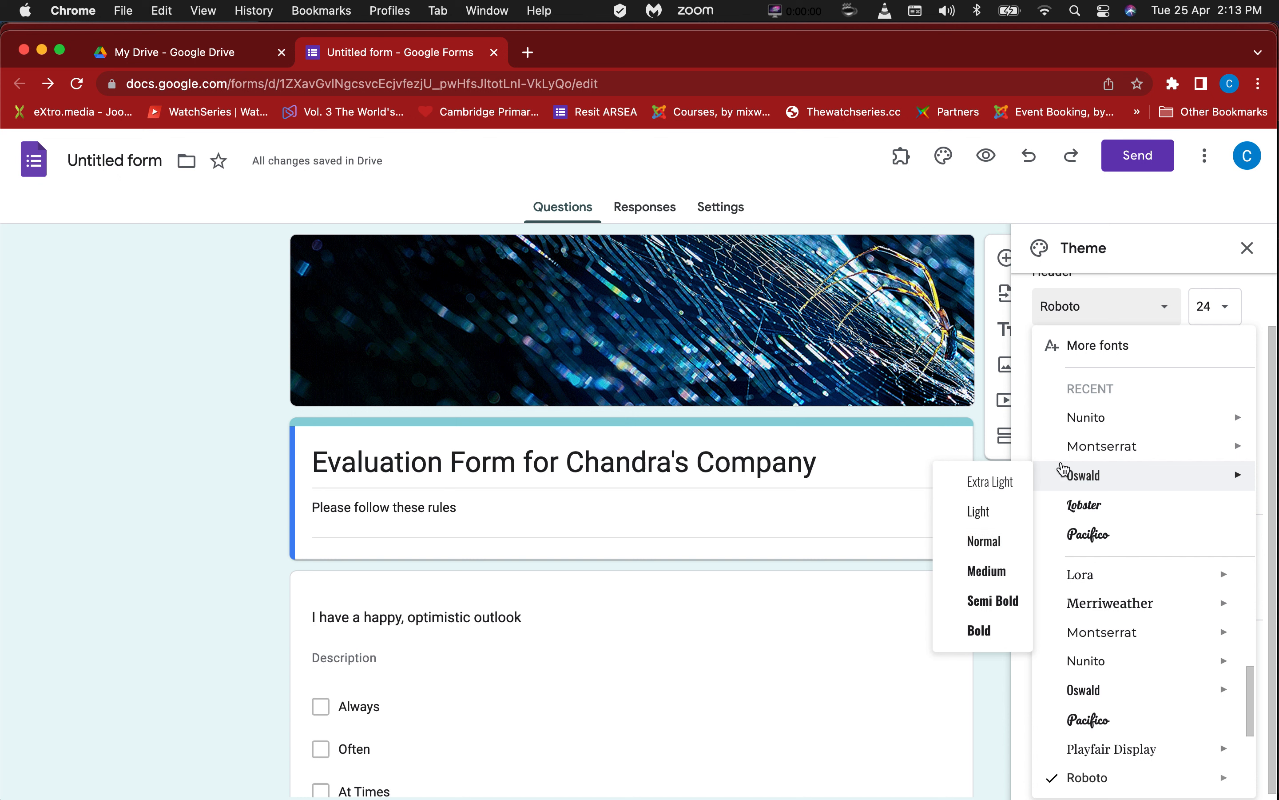
{"action": "left_click", "coordinate": [974, 570]}
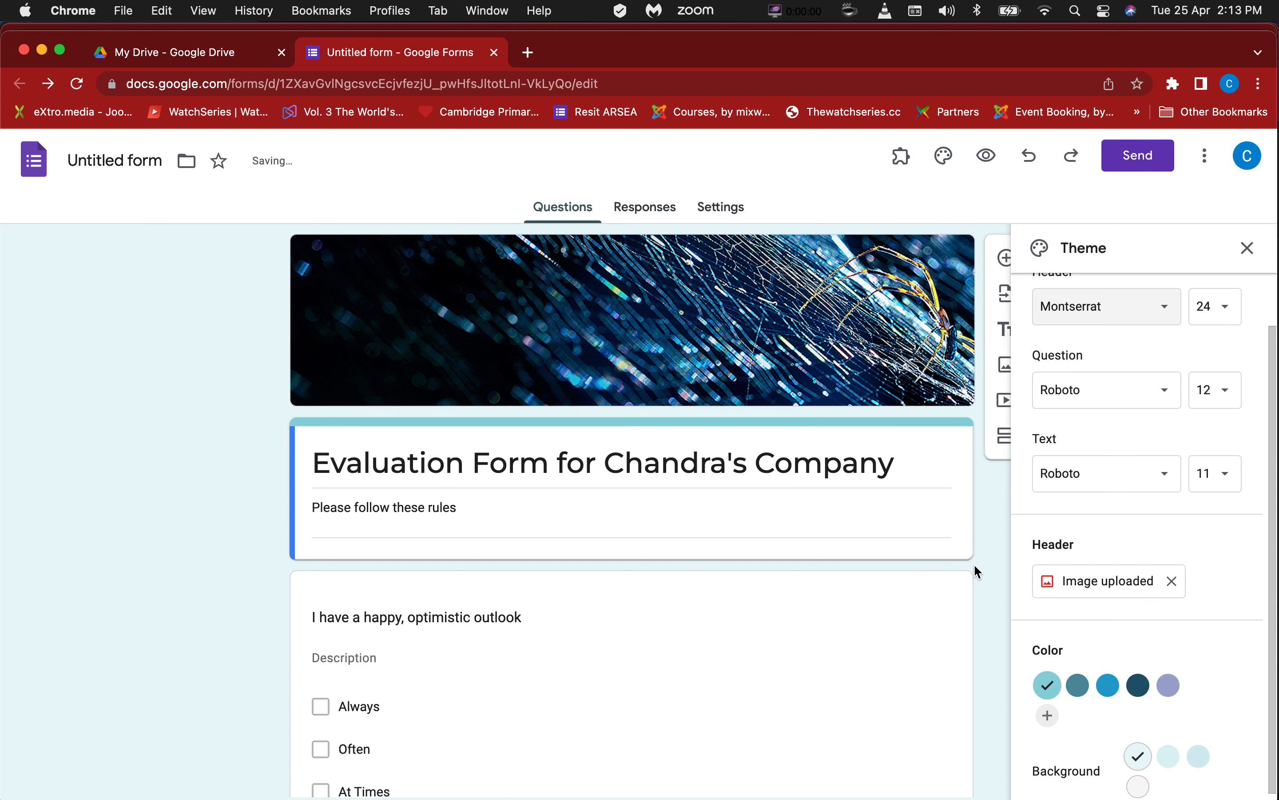
Step: Set the theme's text font to Nunito Medium and check it on the answer options
{"action": "left_click", "coordinate": [1104, 483]}
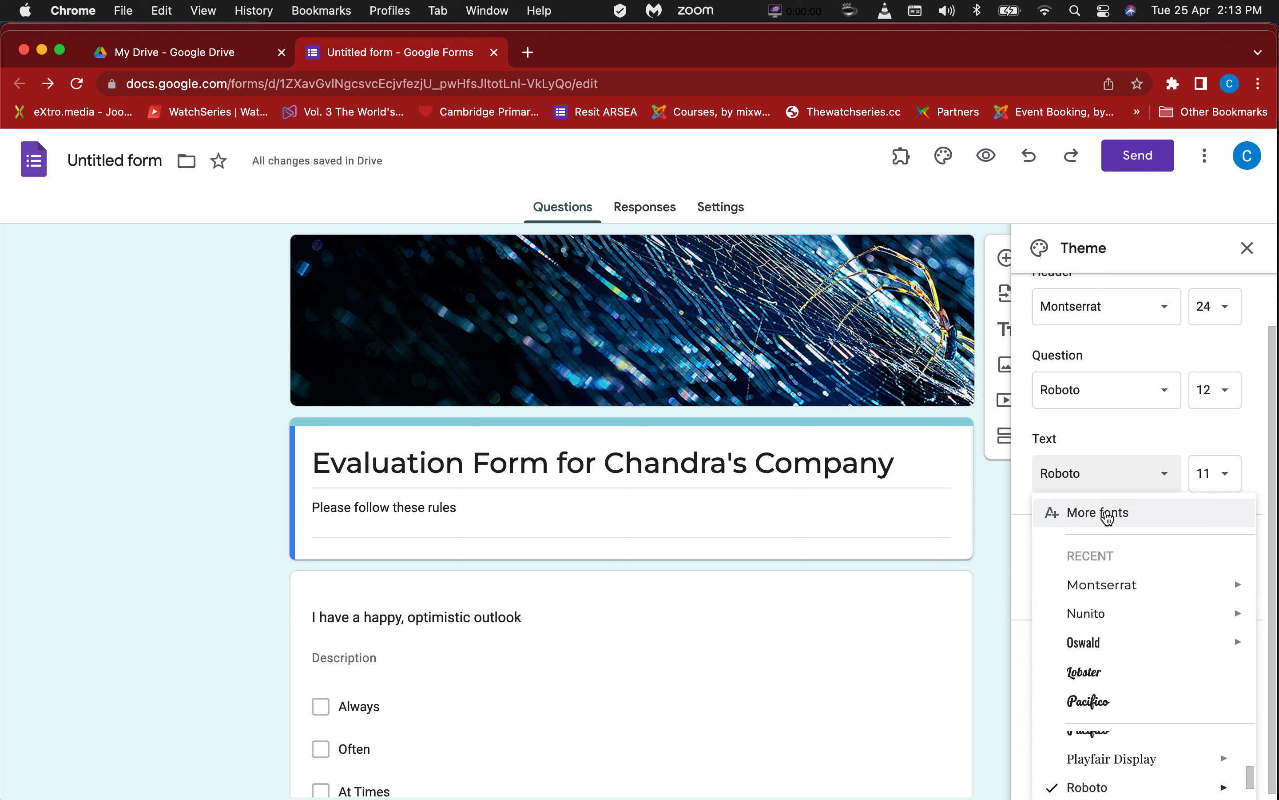
{"action": "mouse_move", "coordinate": [1107, 623]}
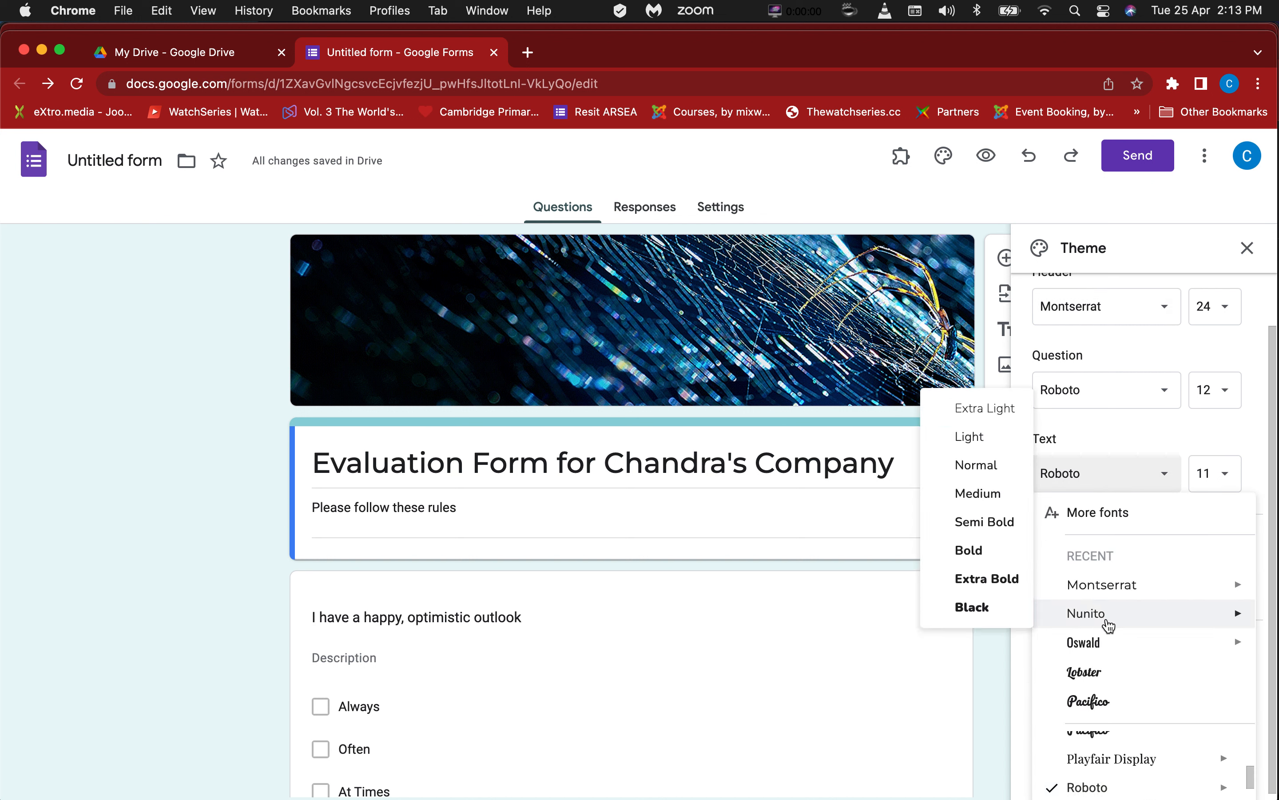
{"action": "left_click", "coordinate": [981, 493]}
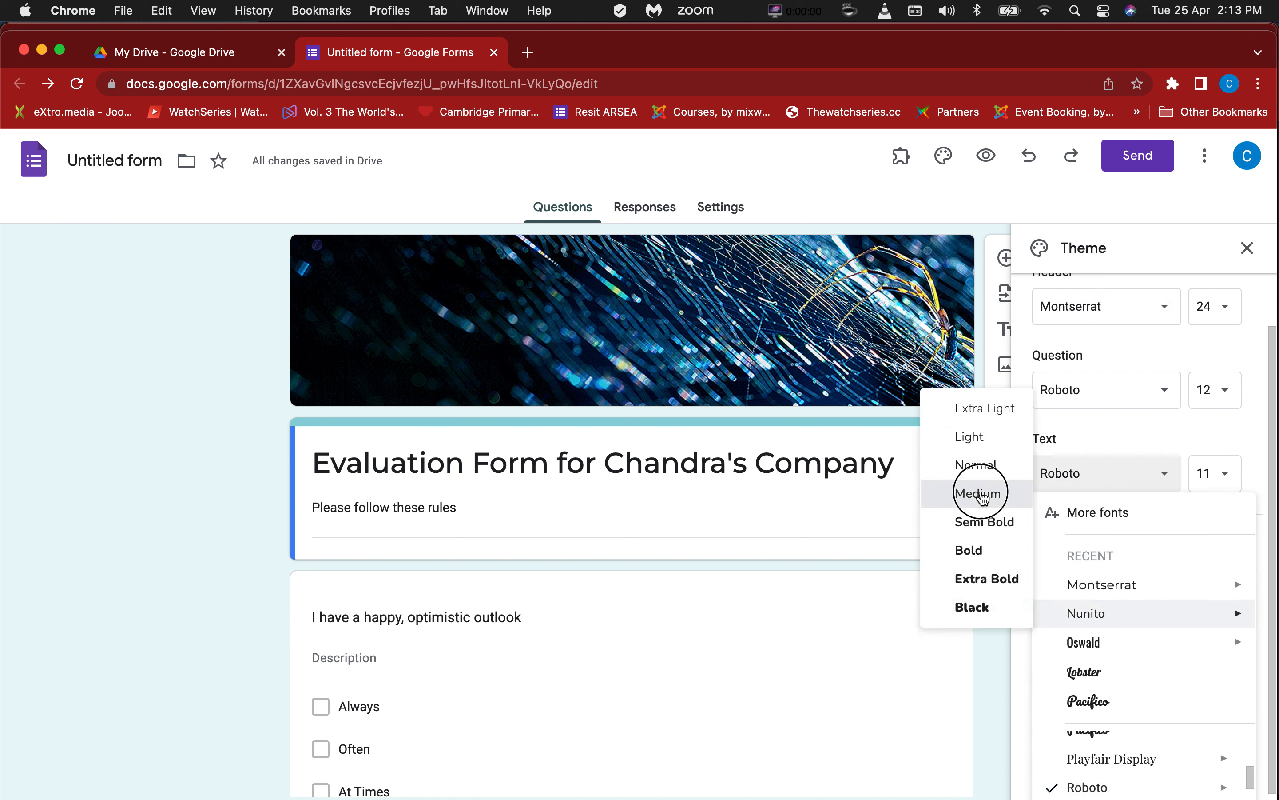
{"action": "scroll", "coordinate": [434, 696], "scroll_direction": "down", "scroll_amount": 1}
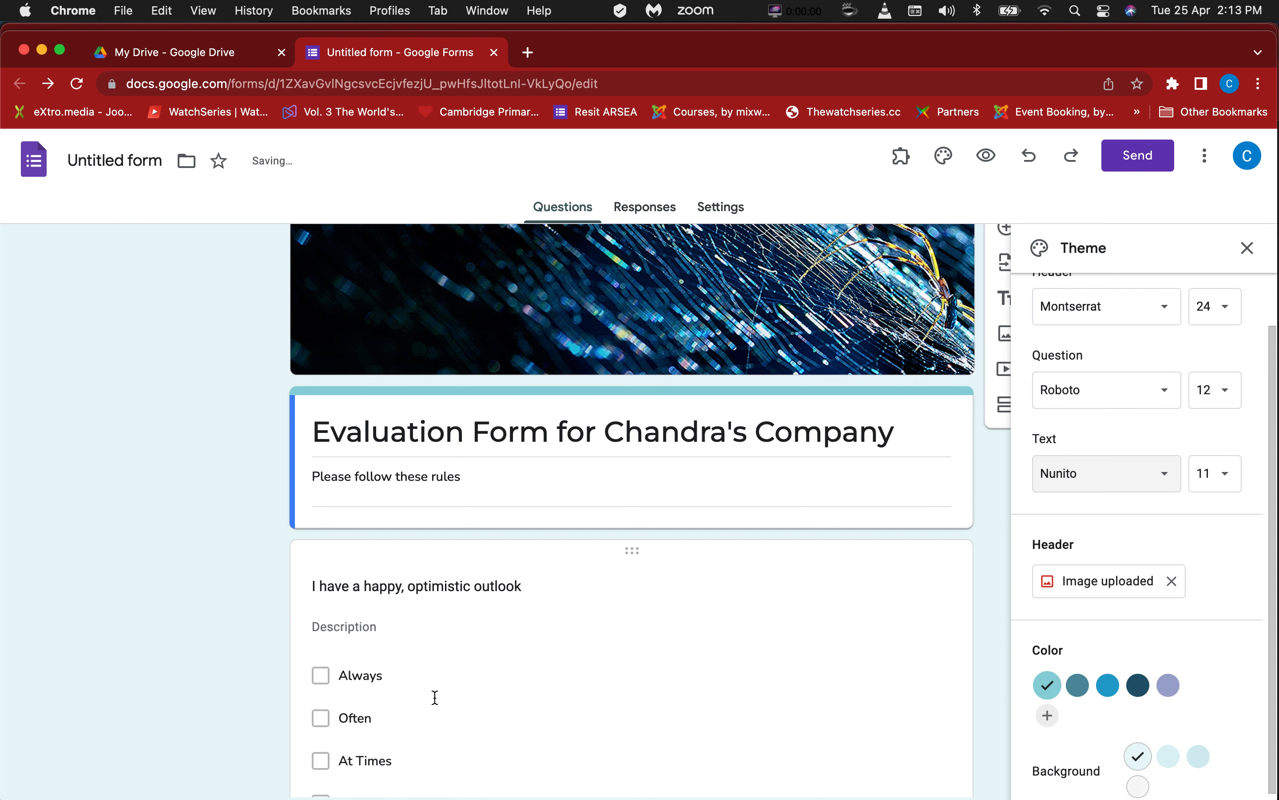
{"action": "scroll", "coordinate": [435, 697], "scroll_direction": "down", "scroll_amount": 3}
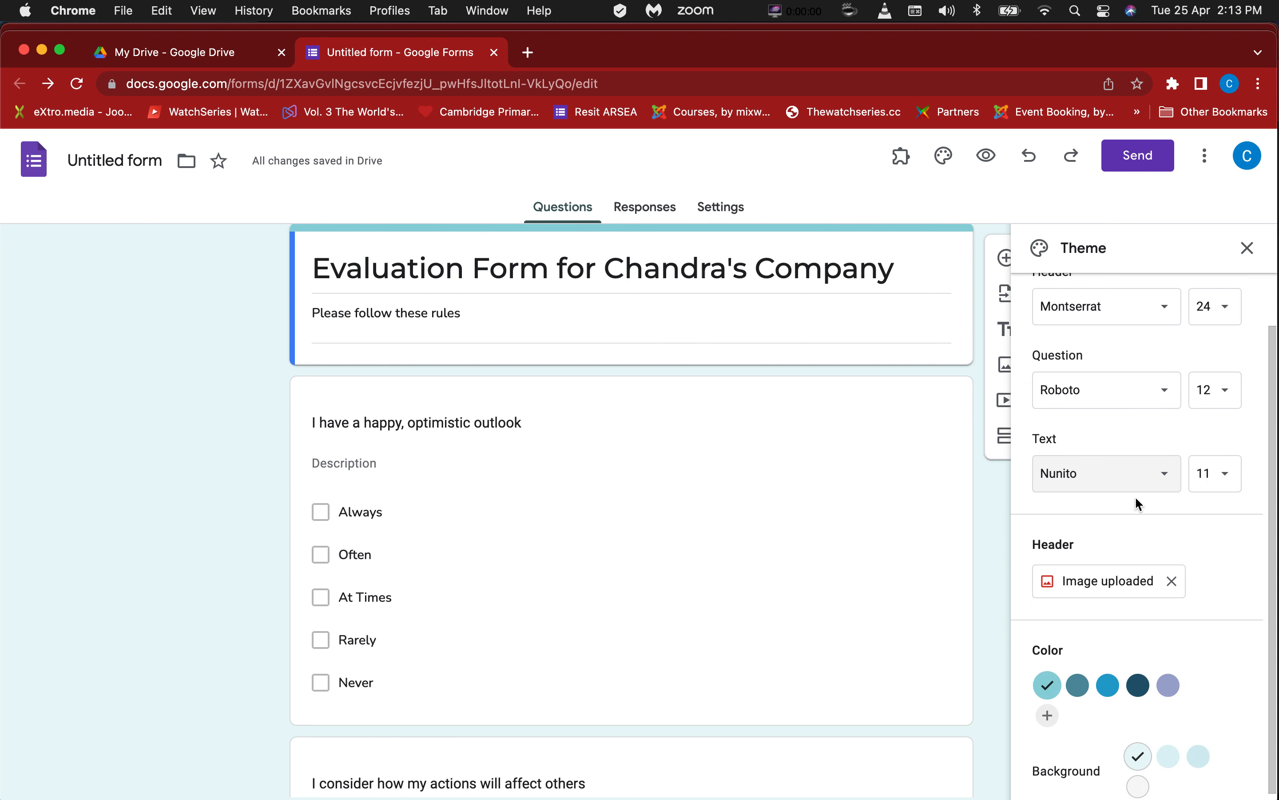
Step: Set the theme's question font to Oswald Medium and look over the restyled form
{"action": "left_click", "coordinate": [1136, 398]}
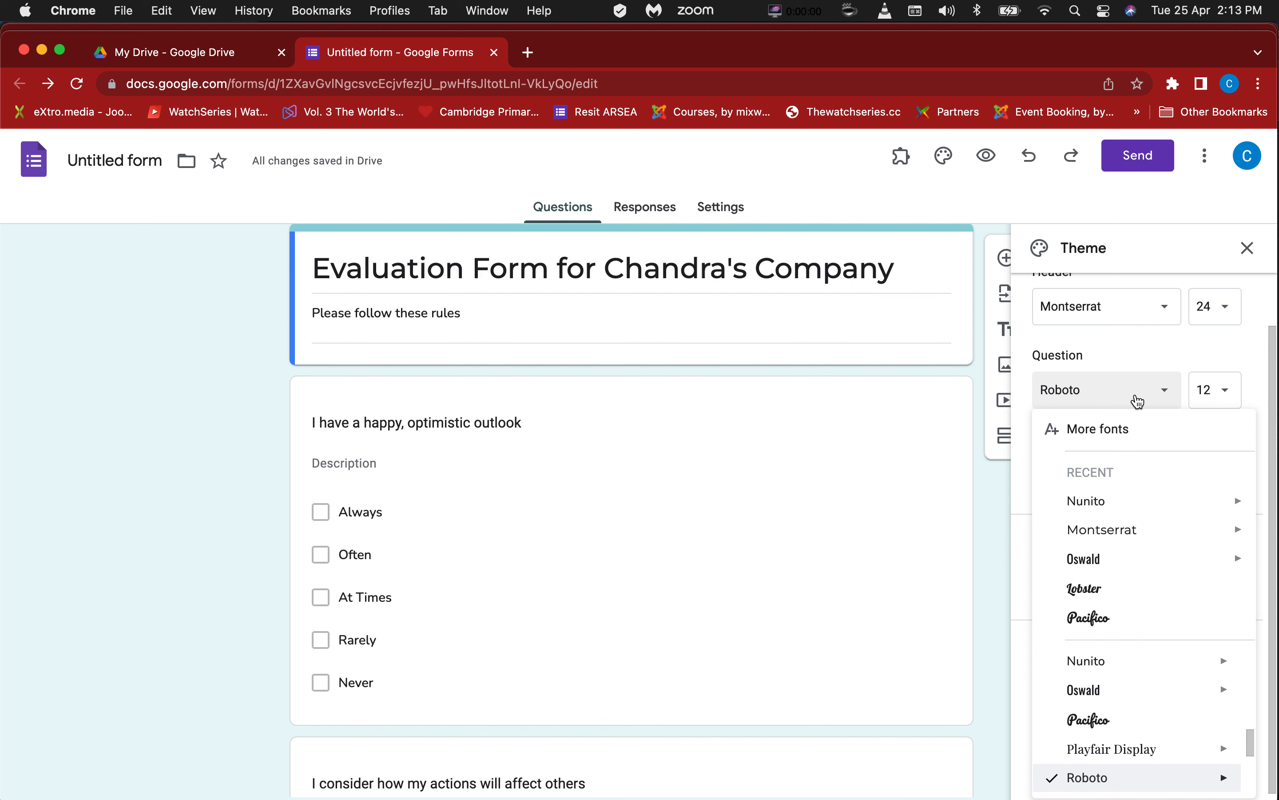
{"action": "mouse_move", "coordinate": [1118, 565]}
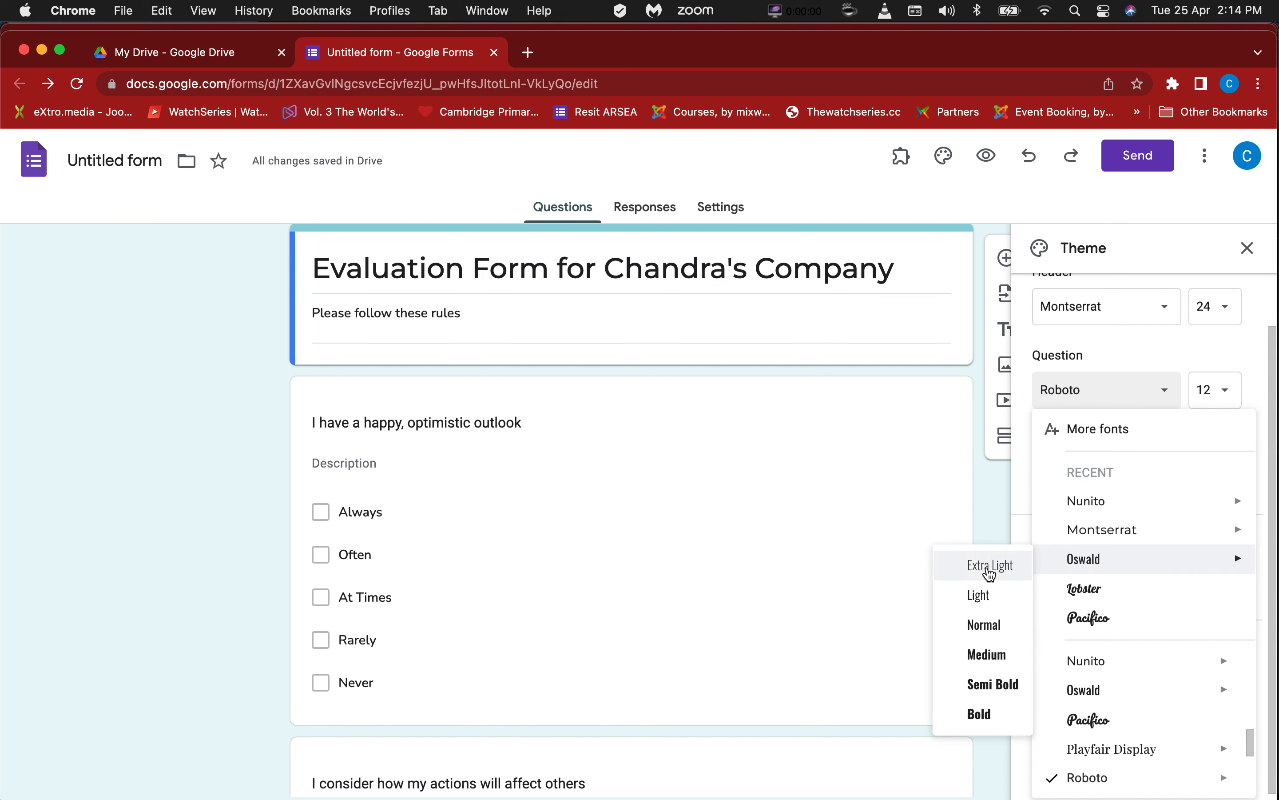
{"action": "left_click", "coordinate": [988, 666]}
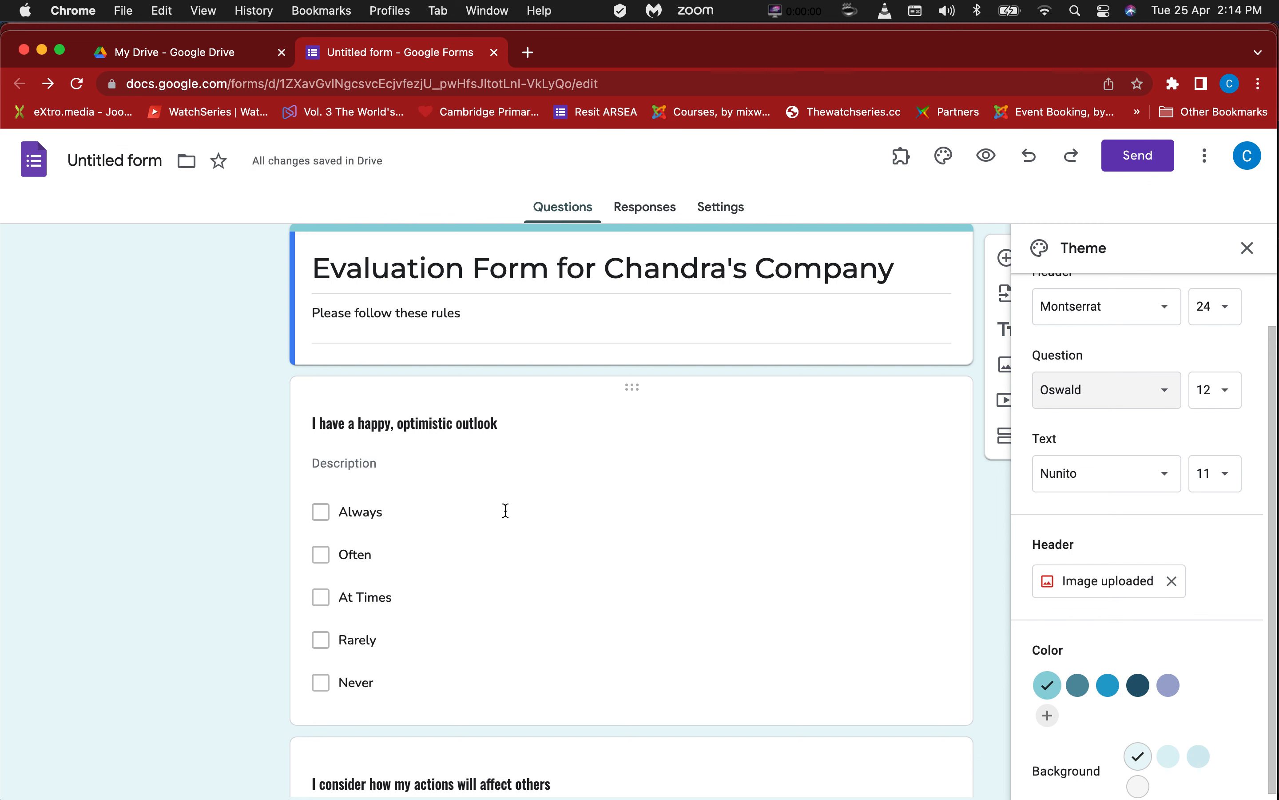
{"action": "scroll", "coordinate": [506, 510], "scroll_direction": "down", "scroll_amount": 4}
{"action": "scroll", "coordinate": [505, 510], "scroll_direction": "up", "scroll_amount": 8}
{"action": "scroll", "coordinate": [506, 511], "scroll_direction": "down", "scroll_amount": 6}
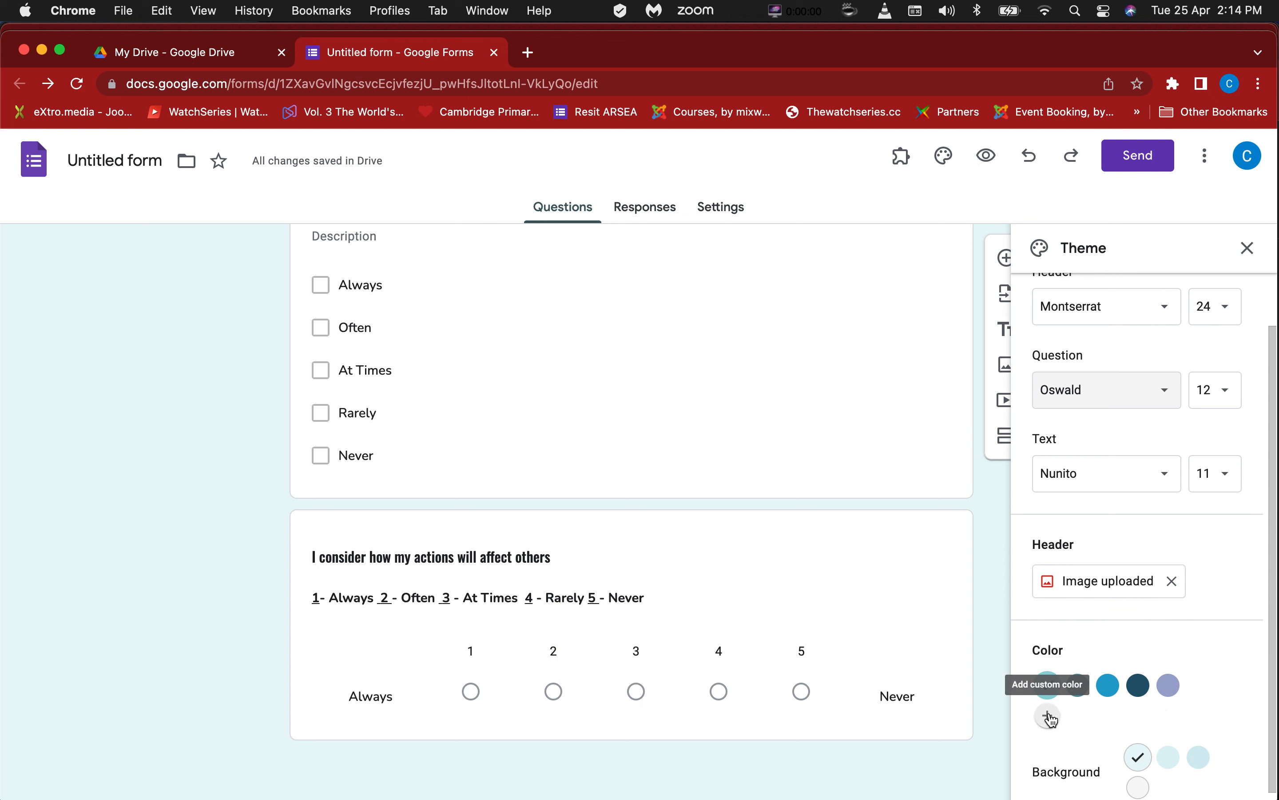
Step: Add the custom color #eb7171 to the theme, apply it to the form and look over the result
{"action": "scroll", "coordinate": [1122, 614], "scroll_direction": "down", "scroll_amount": 1}
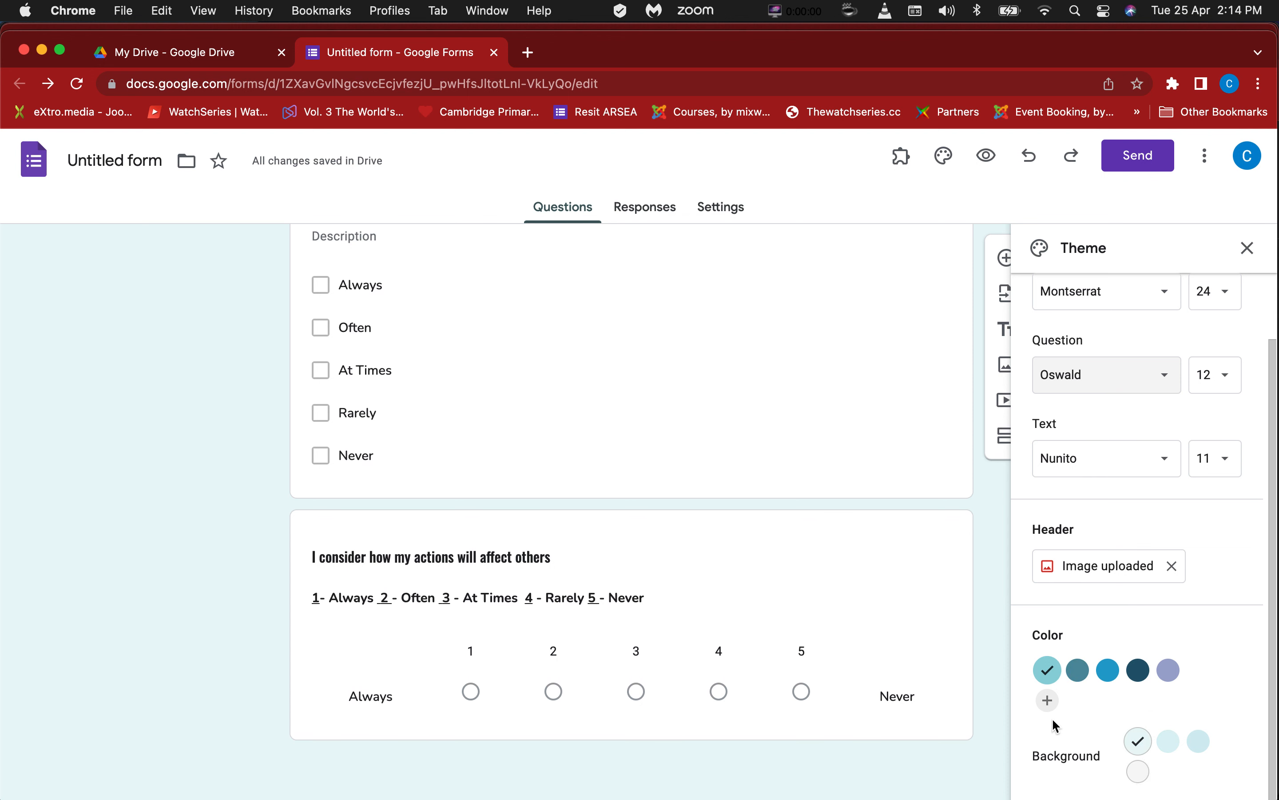
{"action": "left_click", "coordinate": [1048, 700]}
{"action": "left_click", "coordinate": [1130, 689]}
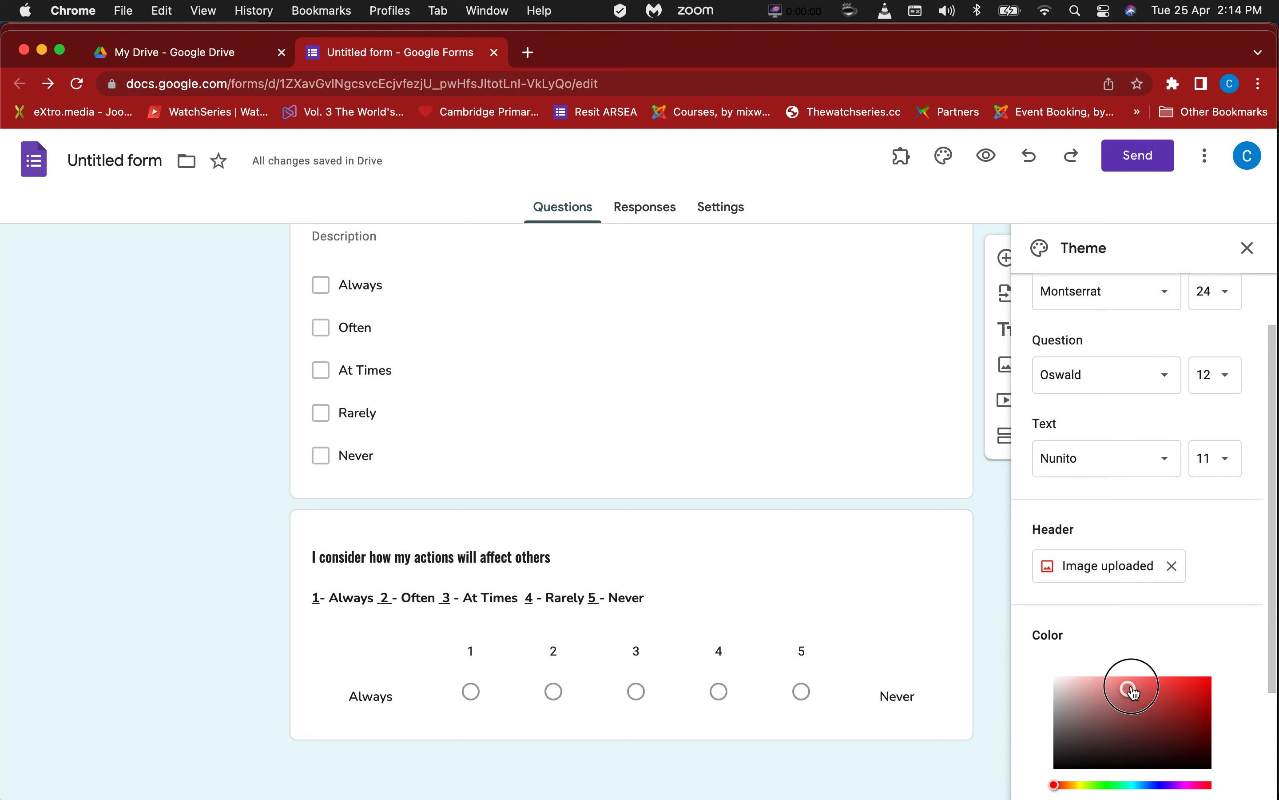
{"action": "left_click_drag", "start_coordinate": [1131, 689], "coordinate": [1135, 686]}
{"action": "scroll", "coordinate": [1241, 691], "scroll_direction": "down", "scroll_amount": 3}
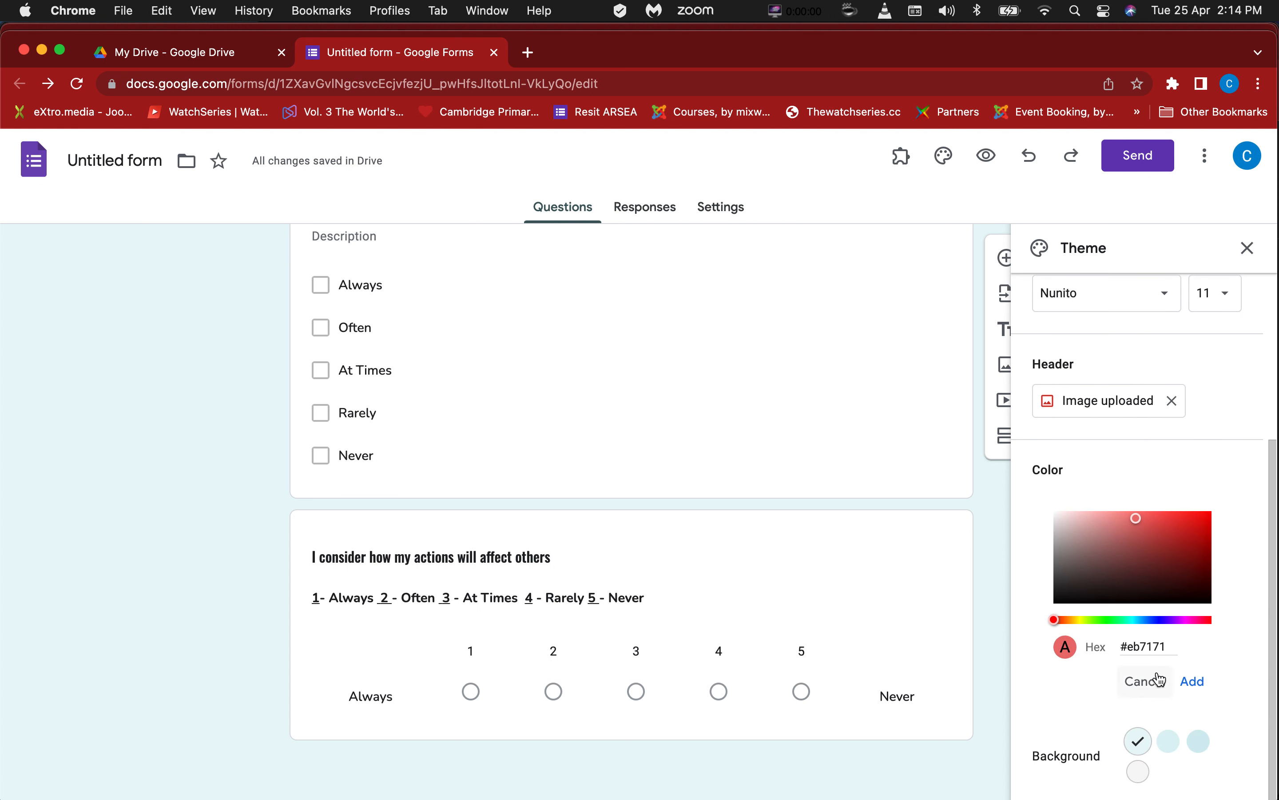
{"action": "left_click", "coordinate": [1192, 683]}
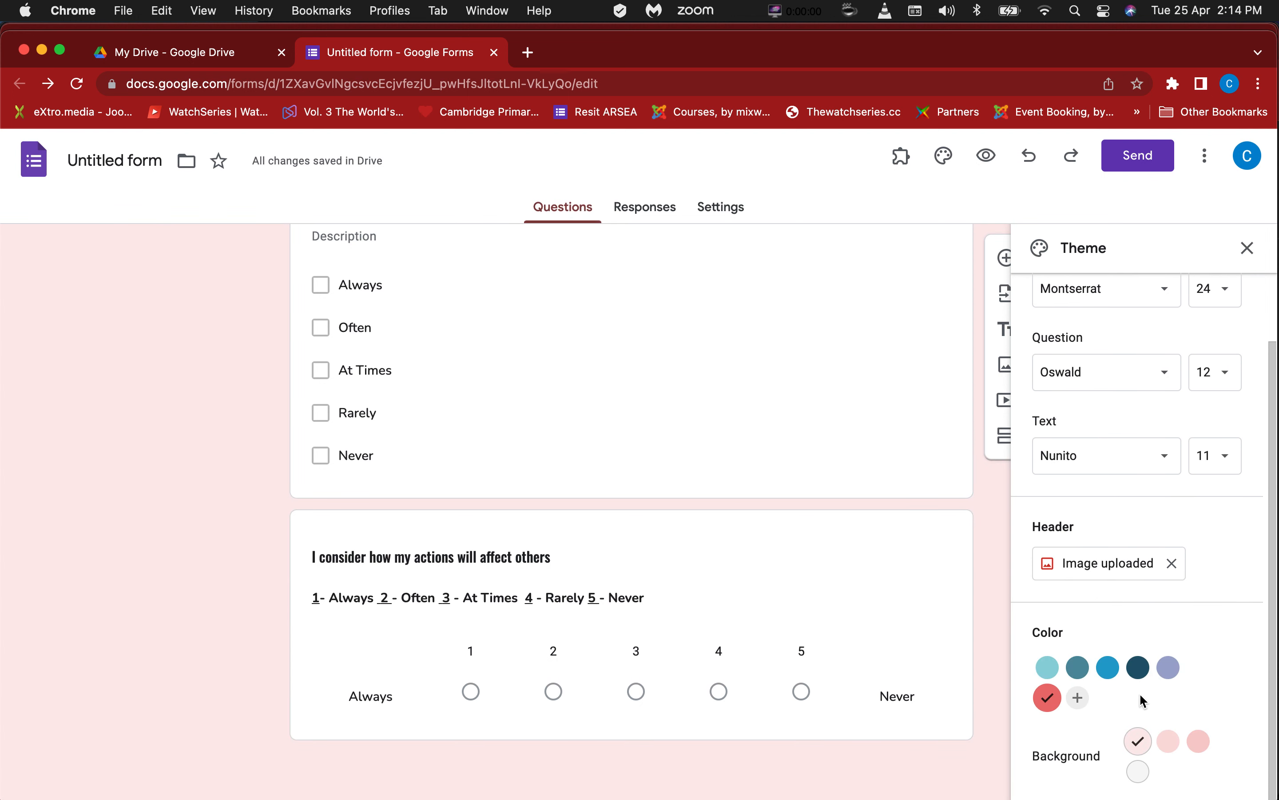
{"action": "scroll", "coordinate": [680, 546], "scroll_direction": "up", "scroll_amount": 8}
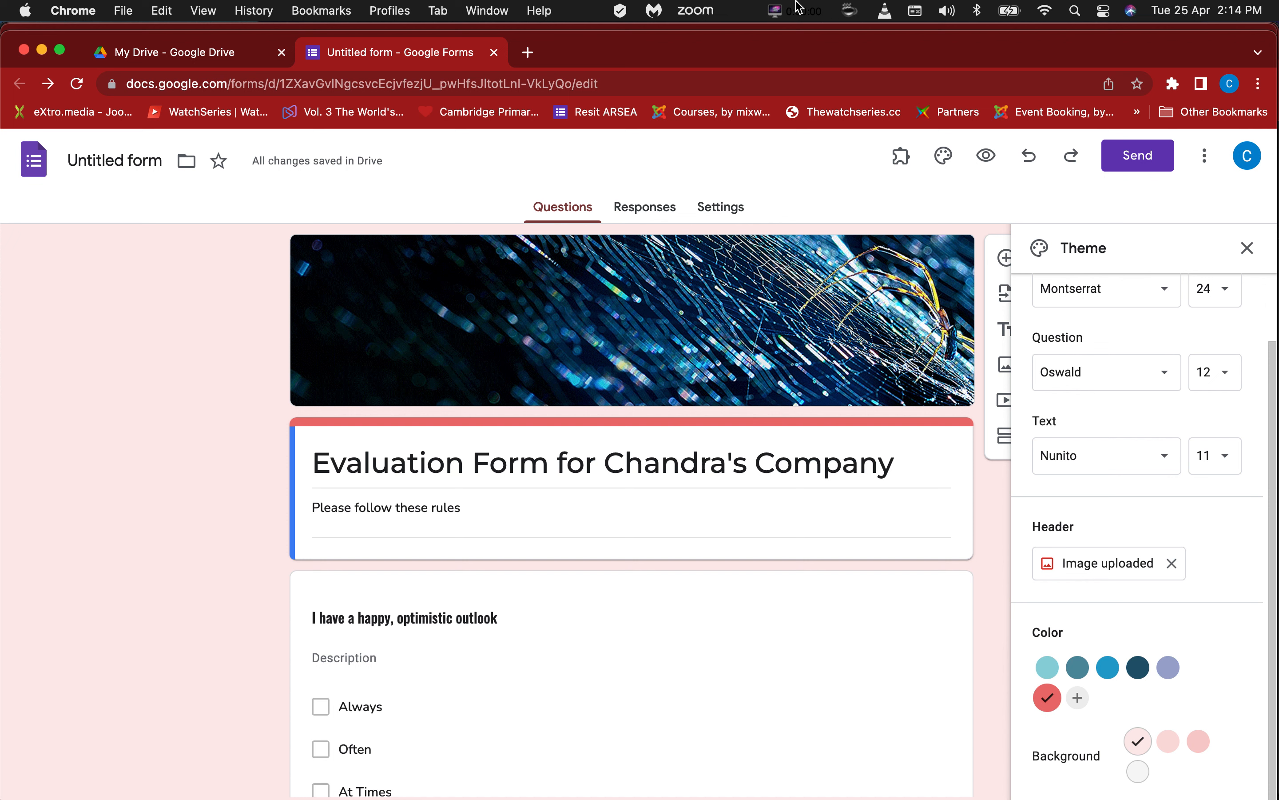
Step: Rename the untitled form document so that it matches the title in the form's header section
{"action": "triple_click", "coordinate": [506, 508]}
{"action": "left_click", "coordinate": [197, 297]}
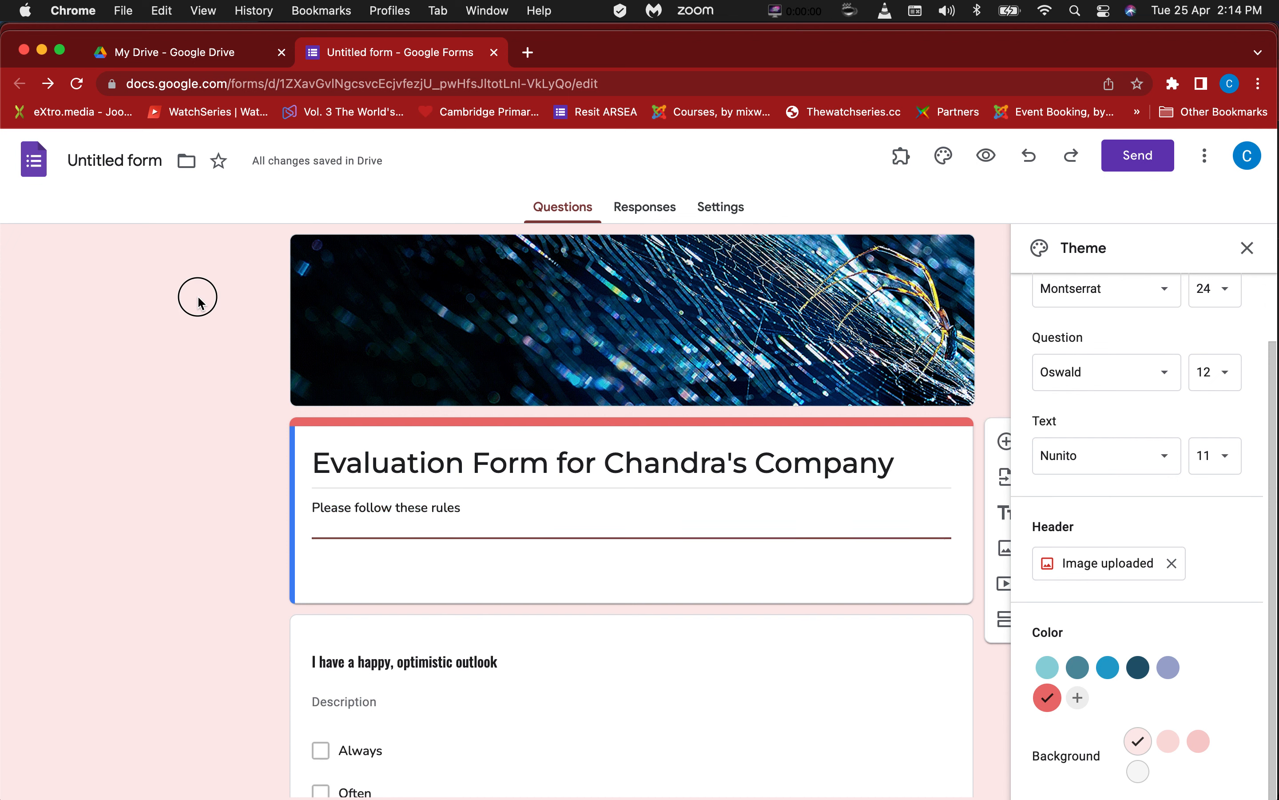
{"action": "left_click", "coordinate": [128, 157]}
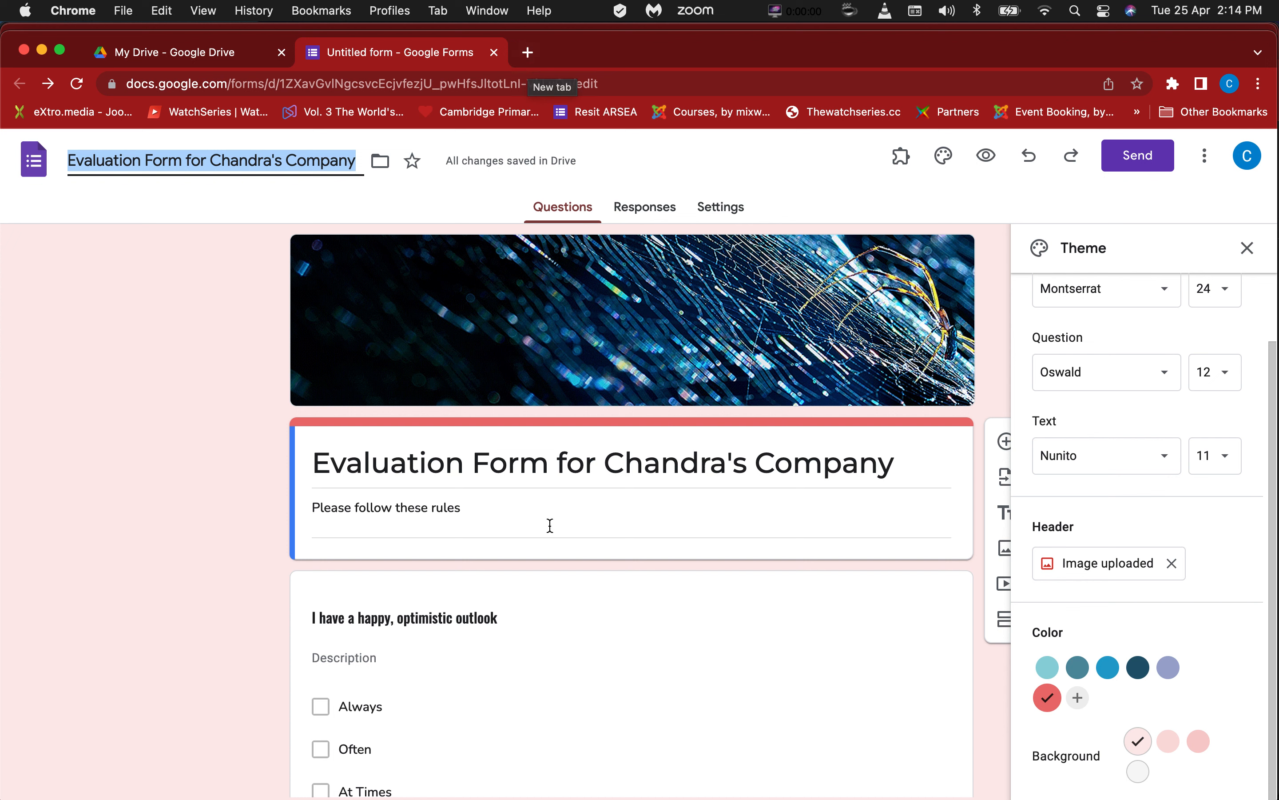
Step: Add the lines "Enter only 1 answer" and "have fun" to the form description below "Please follow these rules"
{"action": "triple_click", "coordinate": [459, 516]}
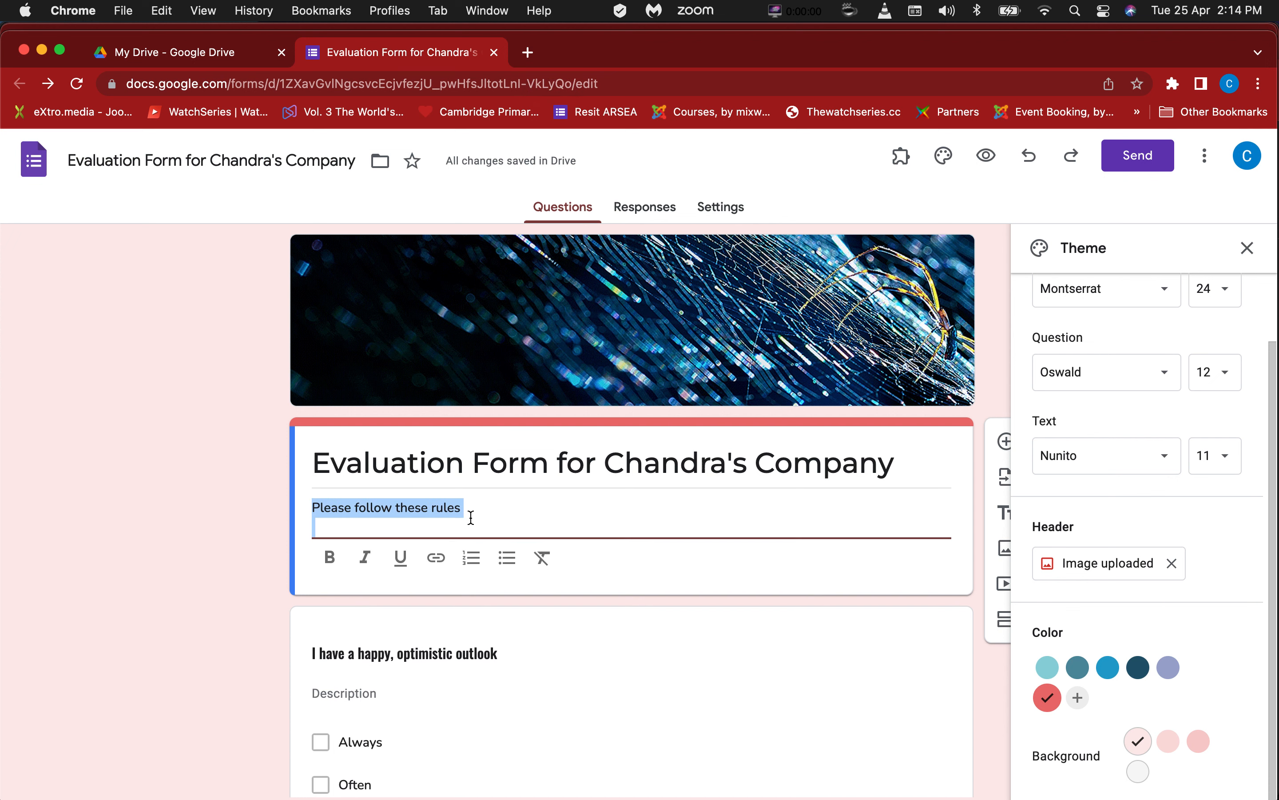
{"action": "left_click", "coordinate": [470, 517]}
{"action": "type", "text": "En"}
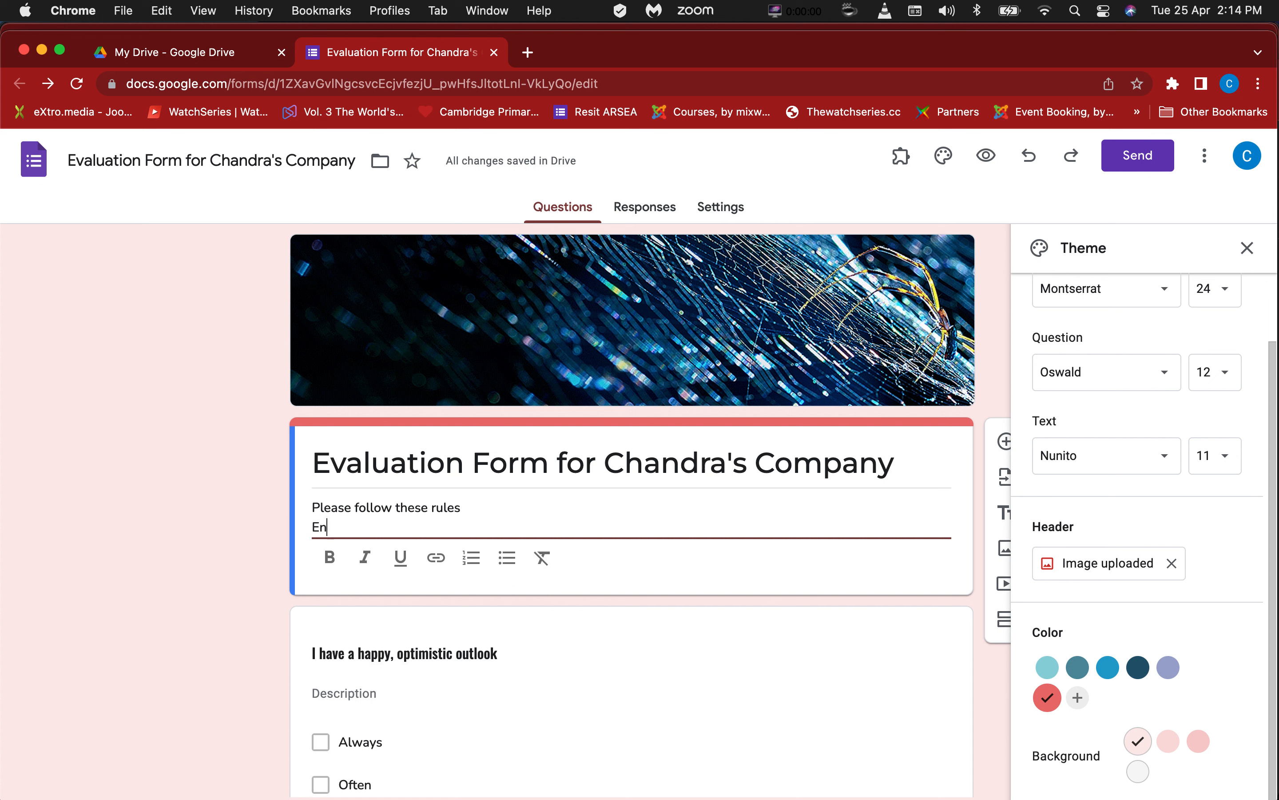
{"action": "type", "text": "tter"}
{"action": "key", "text": "BackSpace"}
{"action": "key", "text": "BackSpace"}
{"action": "type", "text": "only 1 answer"}
{"action": "key", "text": "Return"}
{"action": "type", "text": "have fun"}
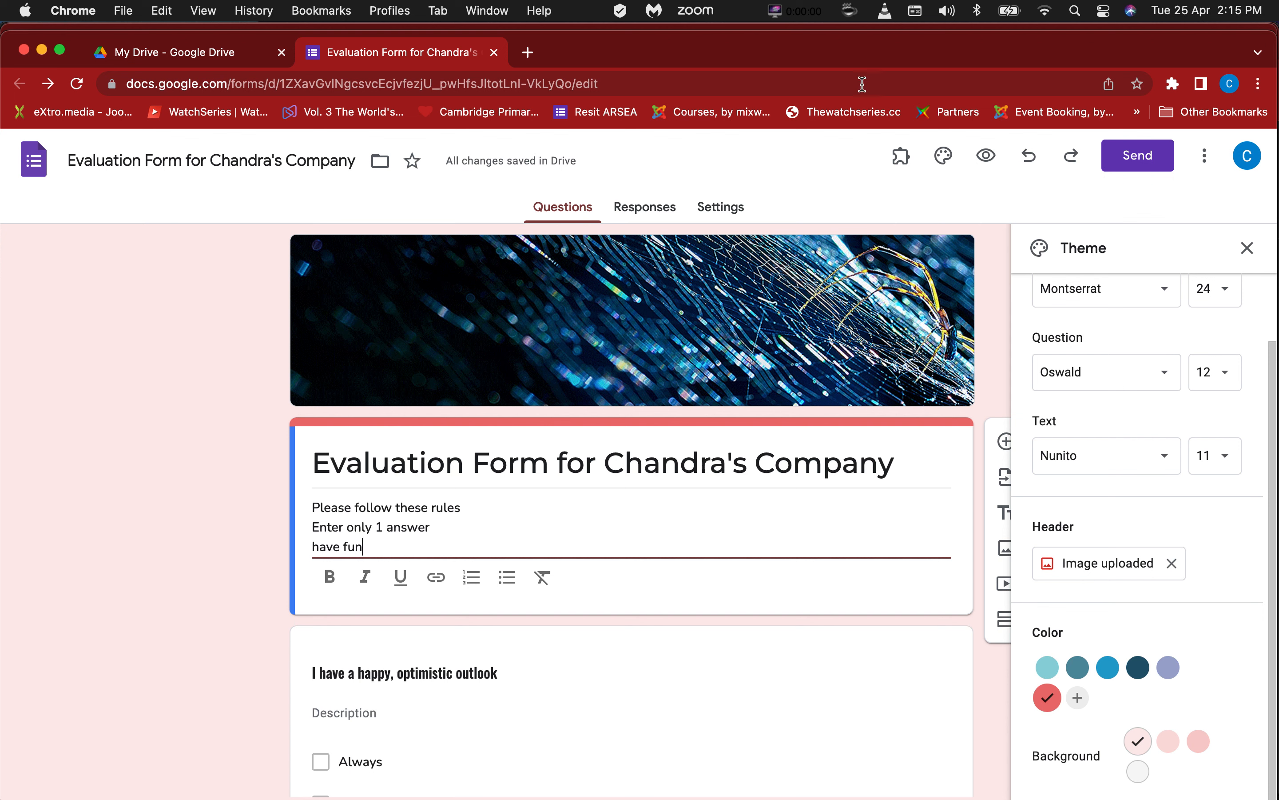
Step: Preview the styled form as a respondent sees it, look through all its questions and return to the form editor
{"action": "left_click", "coordinate": [982, 164]}
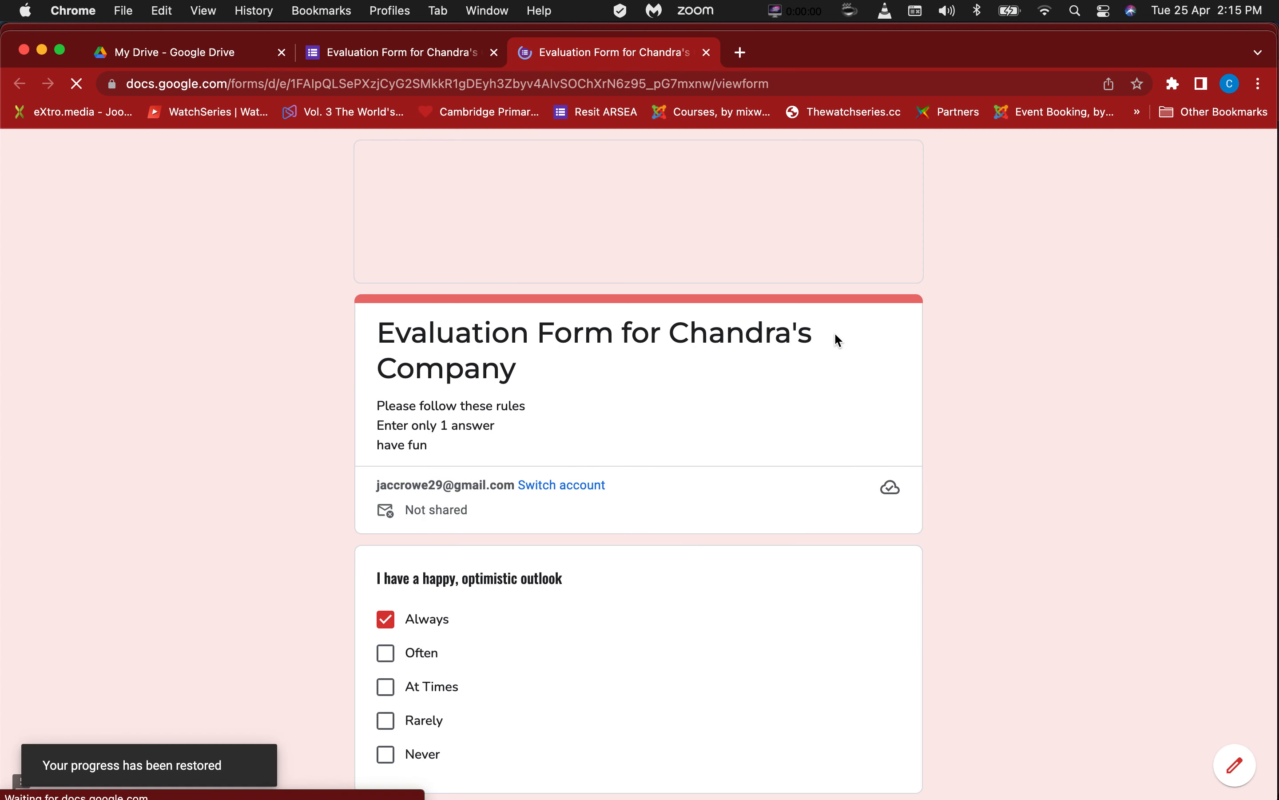
{"action": "scroll", "coordinate": [837, 338], "scroll_direction": "down", "scroll_amount": 5}
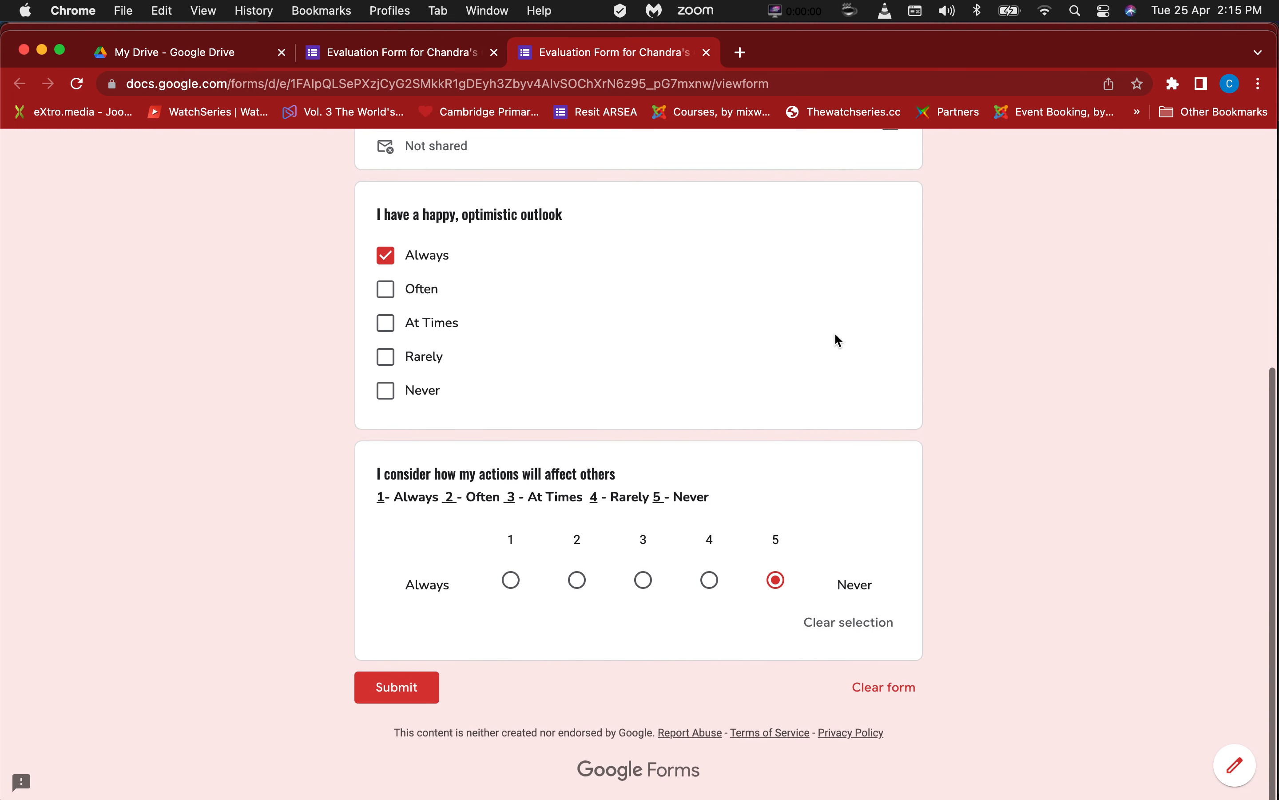
{"action": "scroll", "coordinate": [835, 334], "scroll_direction": "up", "scroll_amount": 7}
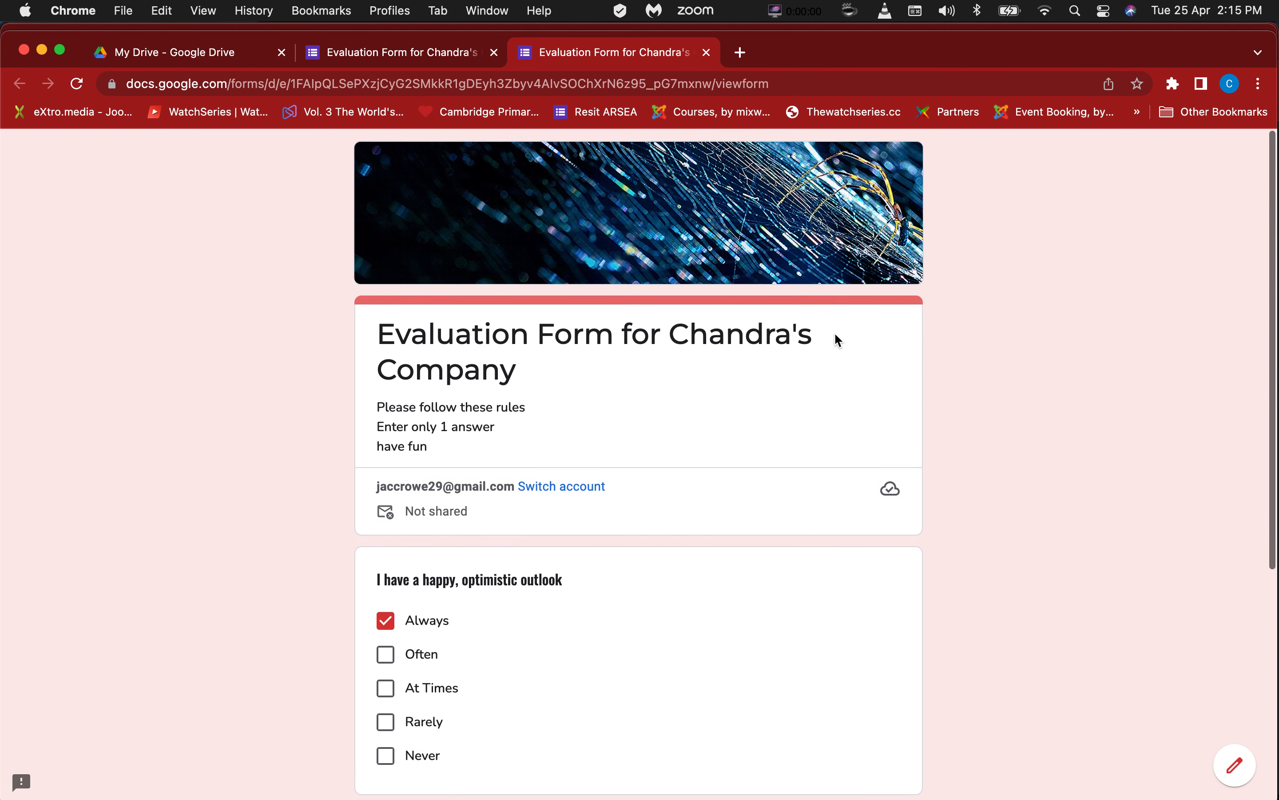
{"action": "left_click", "coordinate": [432, 55]}
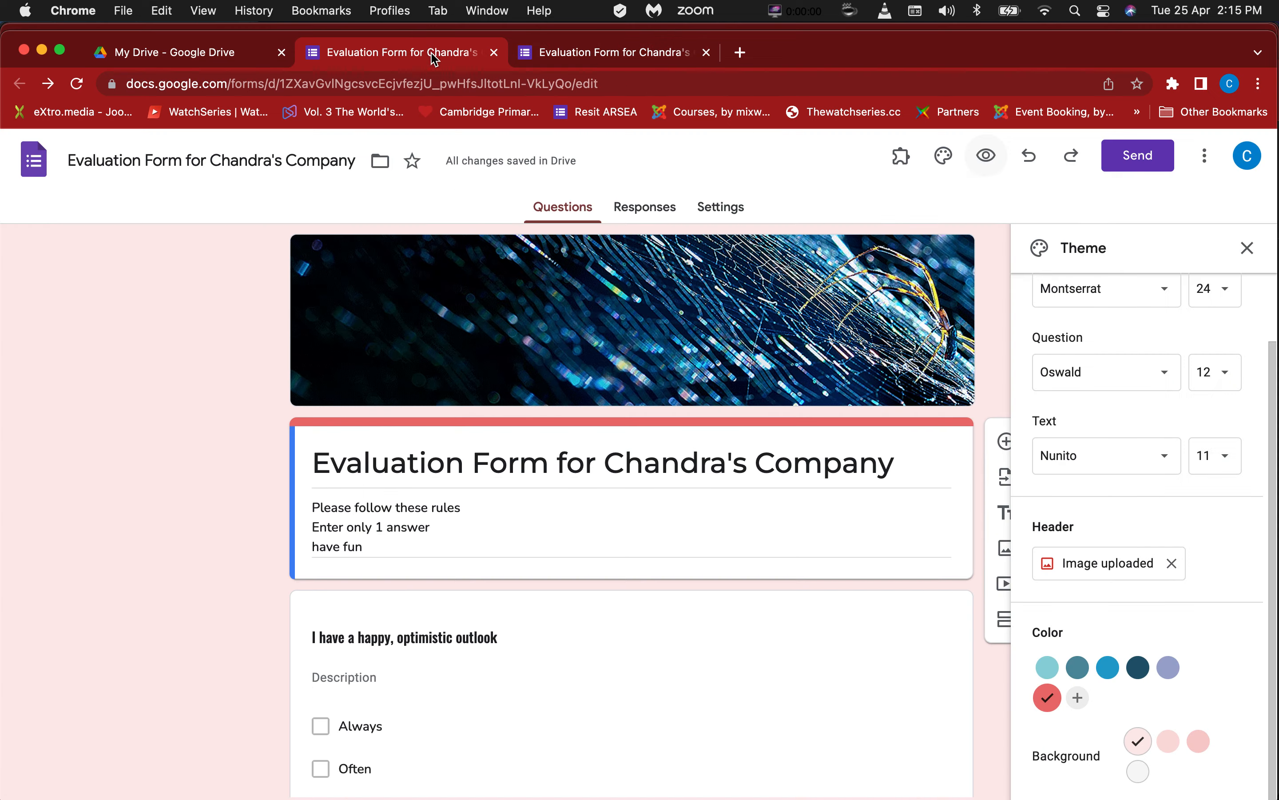
Step: Create a shortened link for sending the form and copy it
{"action": "left_click", "coordinate": [1145, 167]}
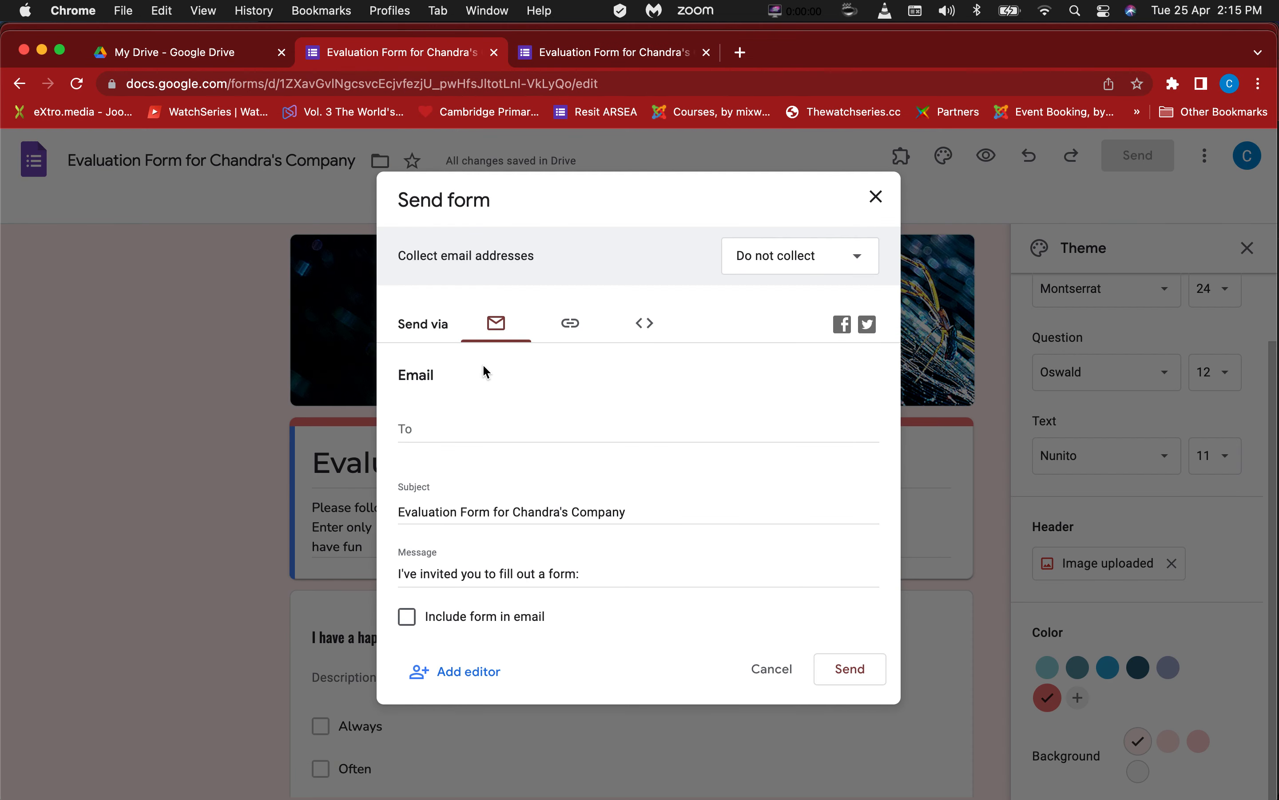
{"action": "left_click", "coordinate": [568, 327]}
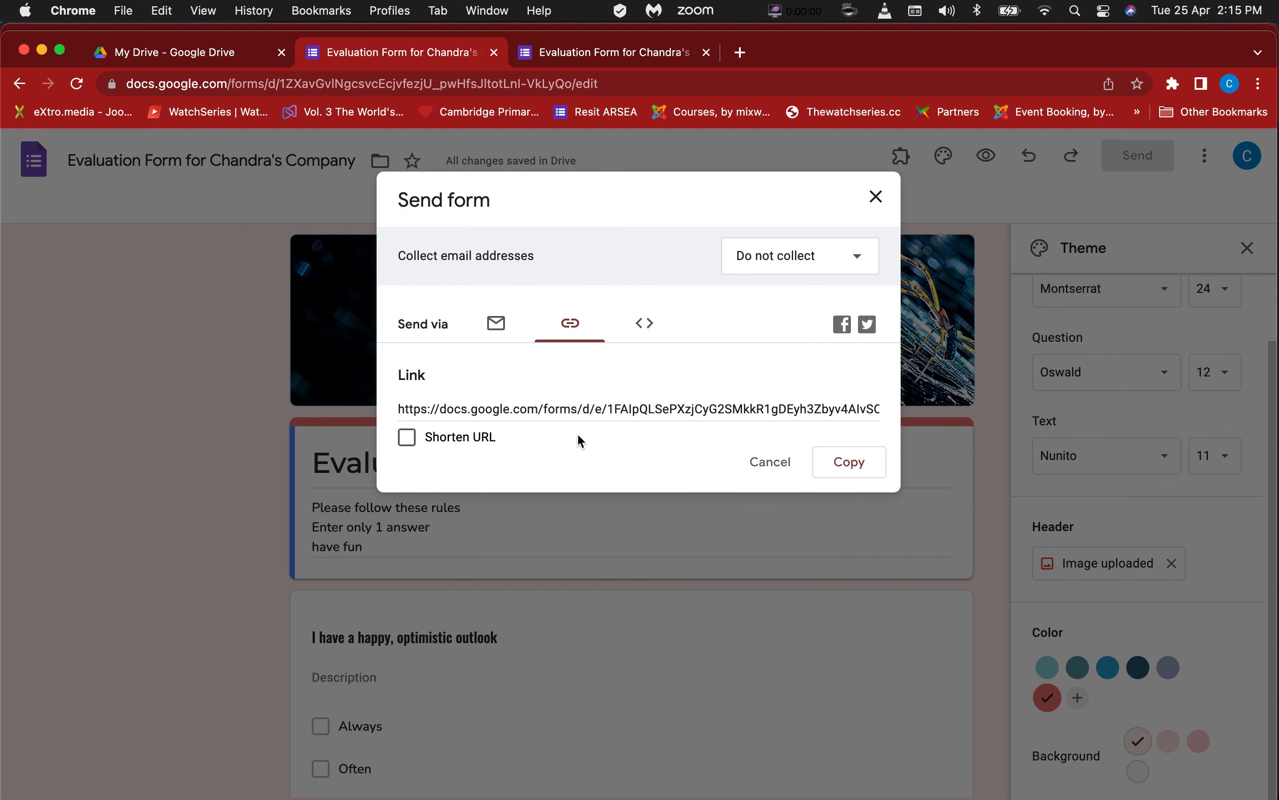
{"action": "left_click", "coordinate": [473, 441]}
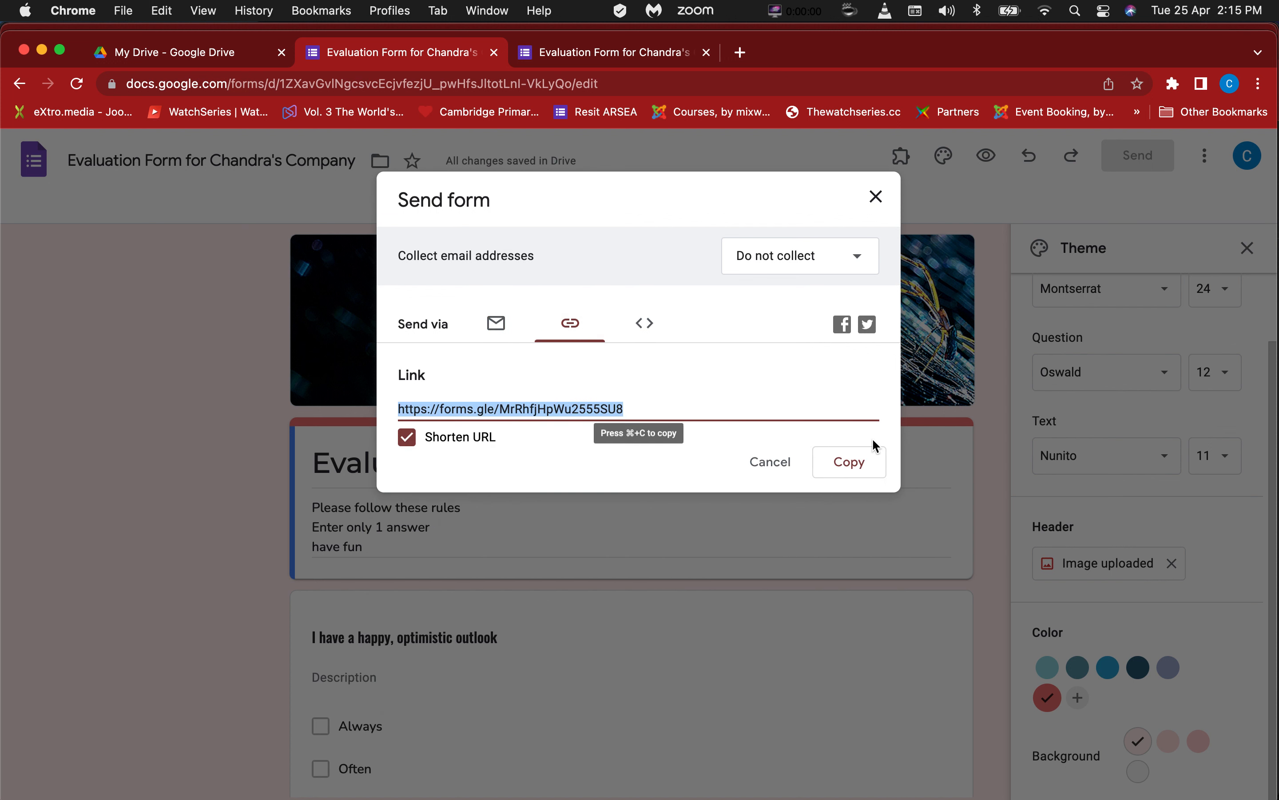
{"action": "left_click", "coordinate": [855, 469]}
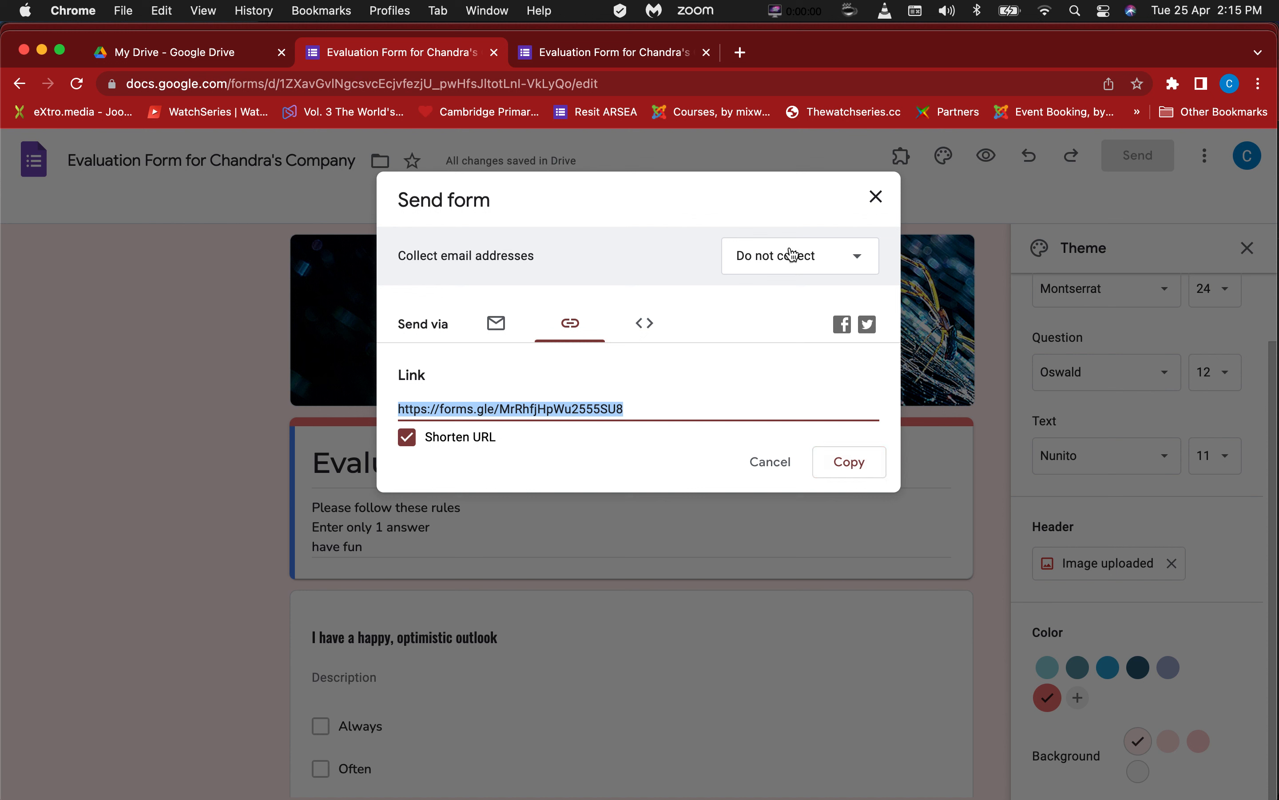
Step: Set email address collection to Responder input in the send options, copy the shortened link again and return to the form
{"action": "left_click", "coordinate": [792, 259]}
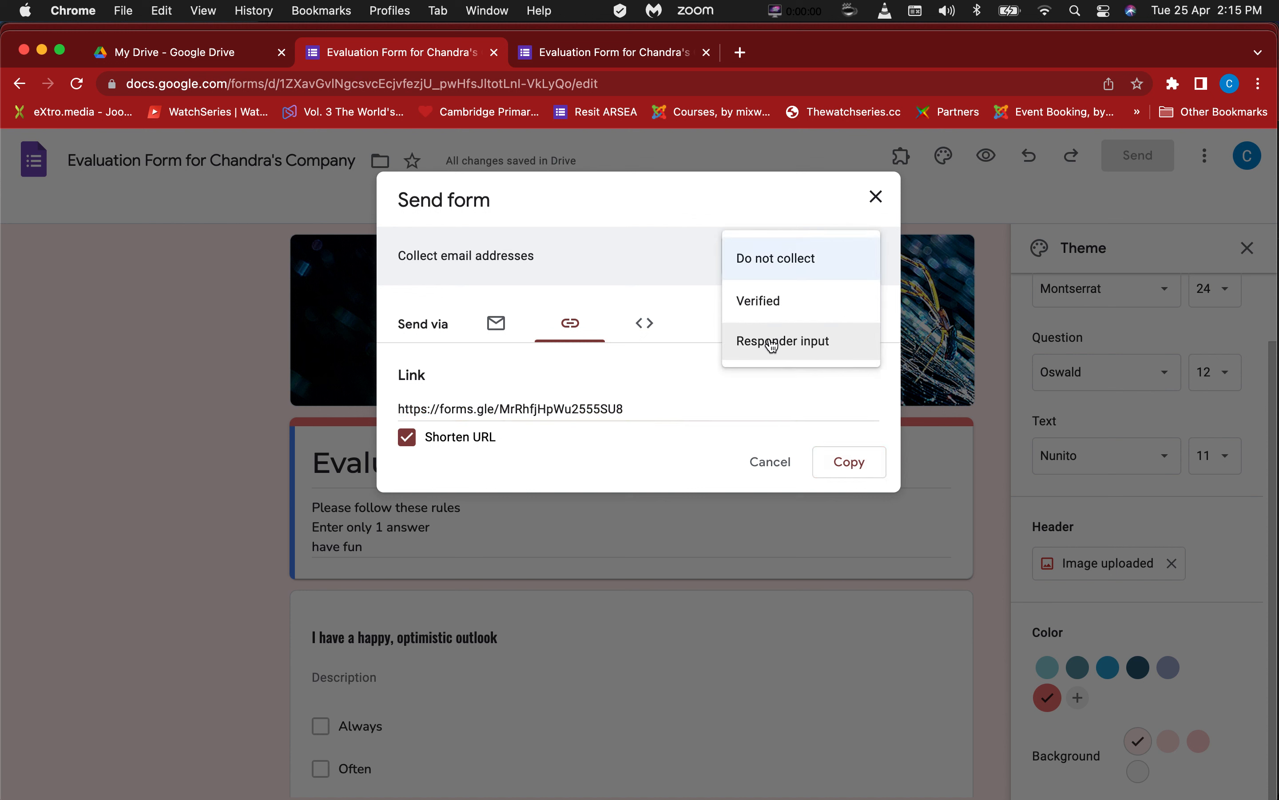
{"action": "left_click", "coordinate": [772, 344]}
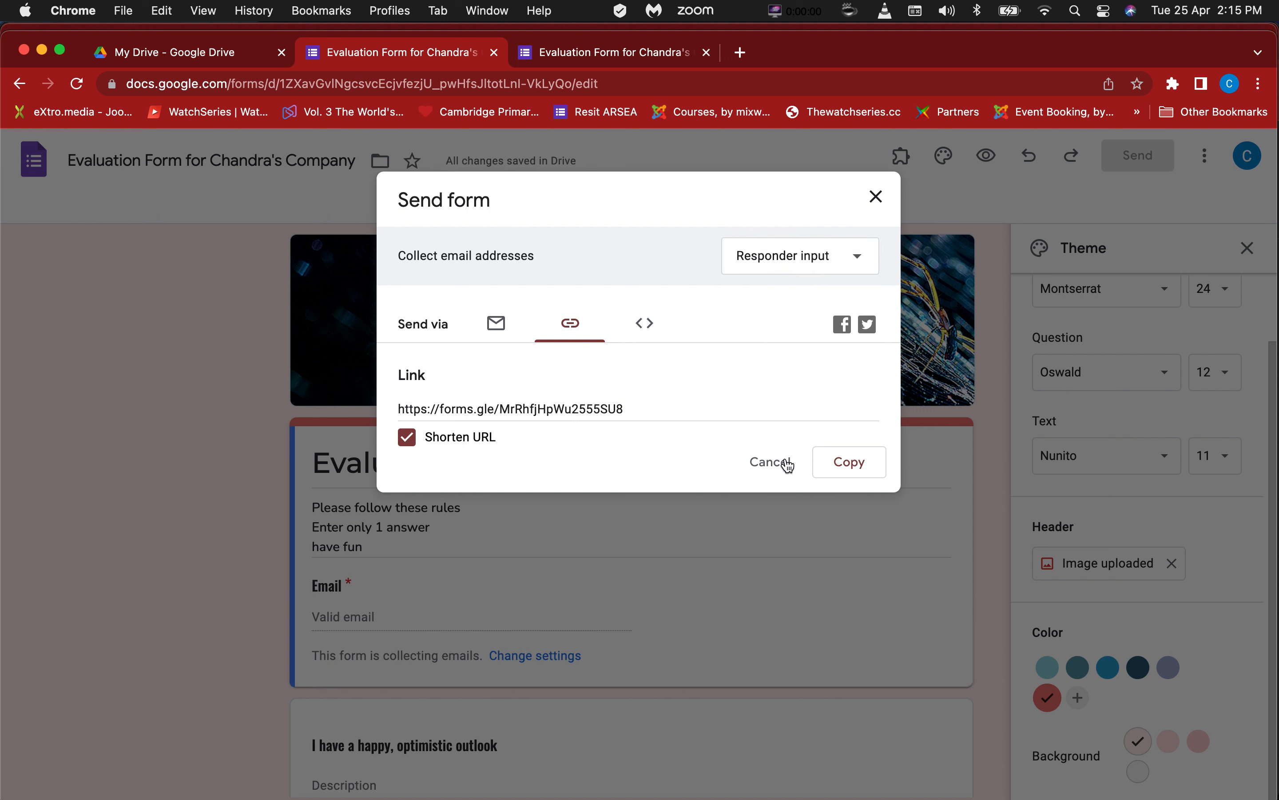
{"action": "left_click", "coordinate": [868, 474]}
{"action": "left_click", "coordinate": [772, 463]}
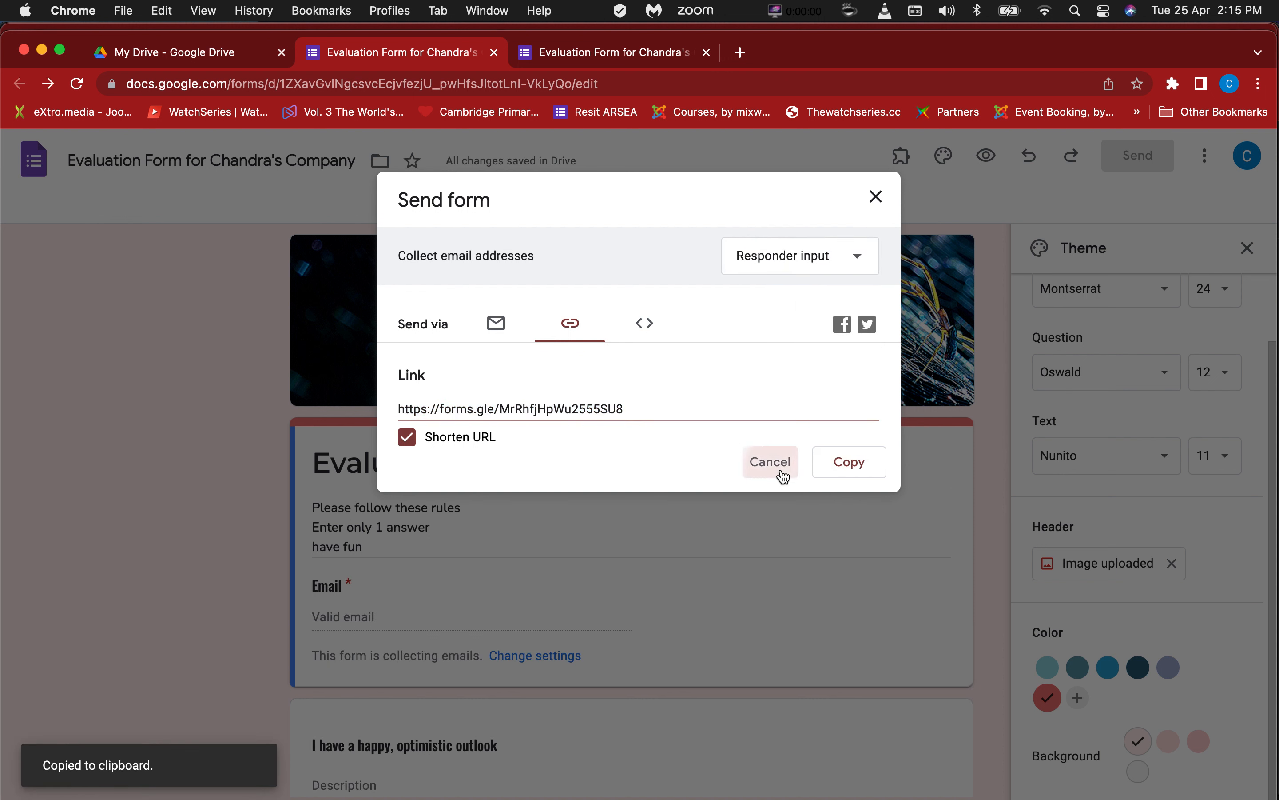
{"action": "scroll", "coordinate": [781, 468], "scroll_direction": "down", "scroll_amount": 5}
{"action": "scroll", "coordinate": [782, 473], "scroll_direction": "up", "scroll_amount": 6}
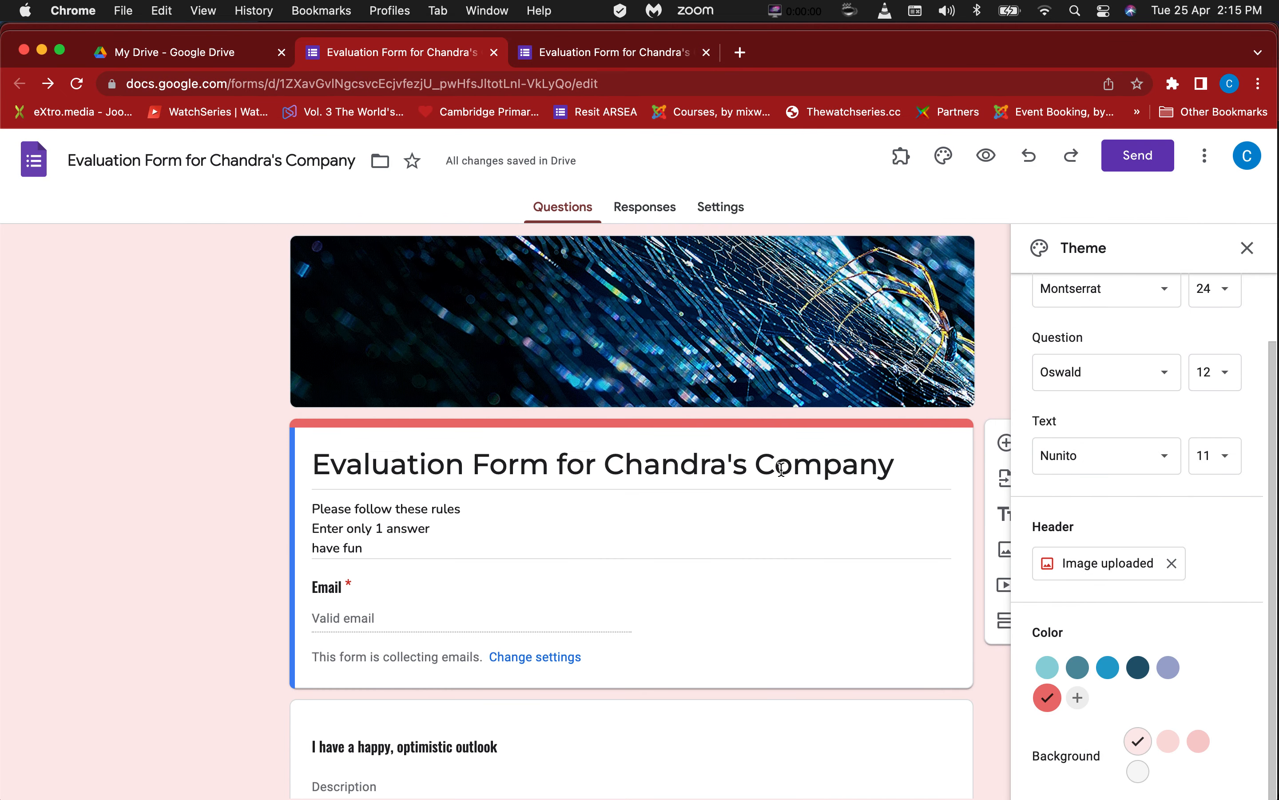
Step: Try Verified for collecting email addresses in the form's response settings, and restore Responder input before returning to the questions
{"action": "left_click", "coordinate": [657, 212]}
{"action": "left_click", "coordinate": [720, 210]}
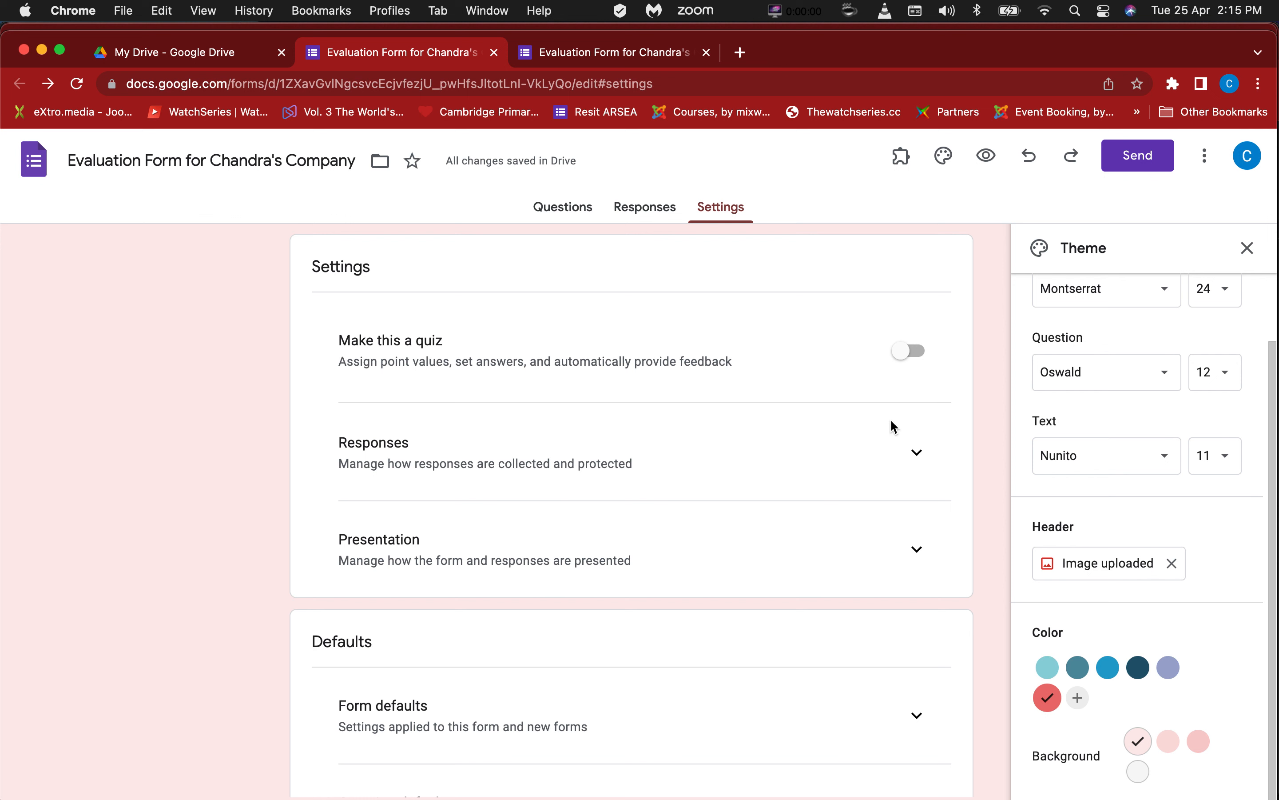
{"action": "left_click", "coordinate": [918, 454]}
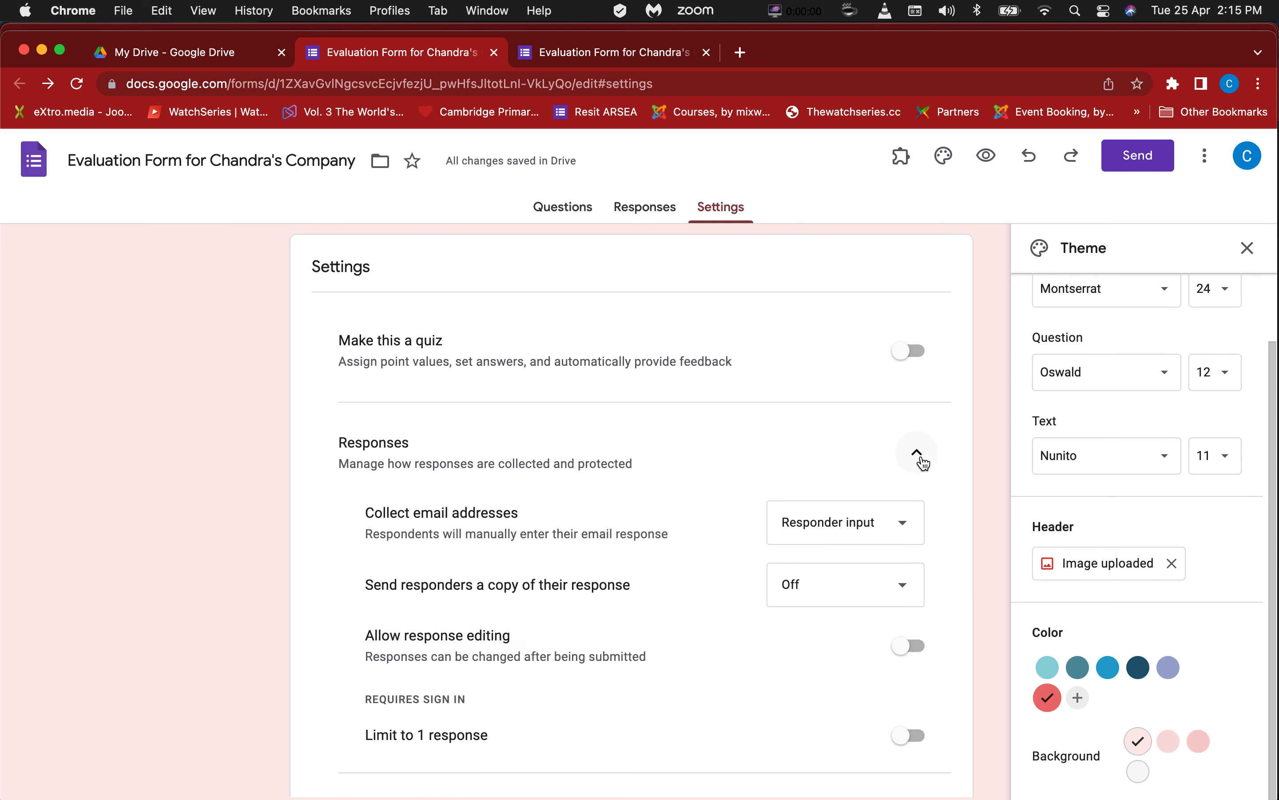
{"action": "left_click", "coordinate": [870, 531]}
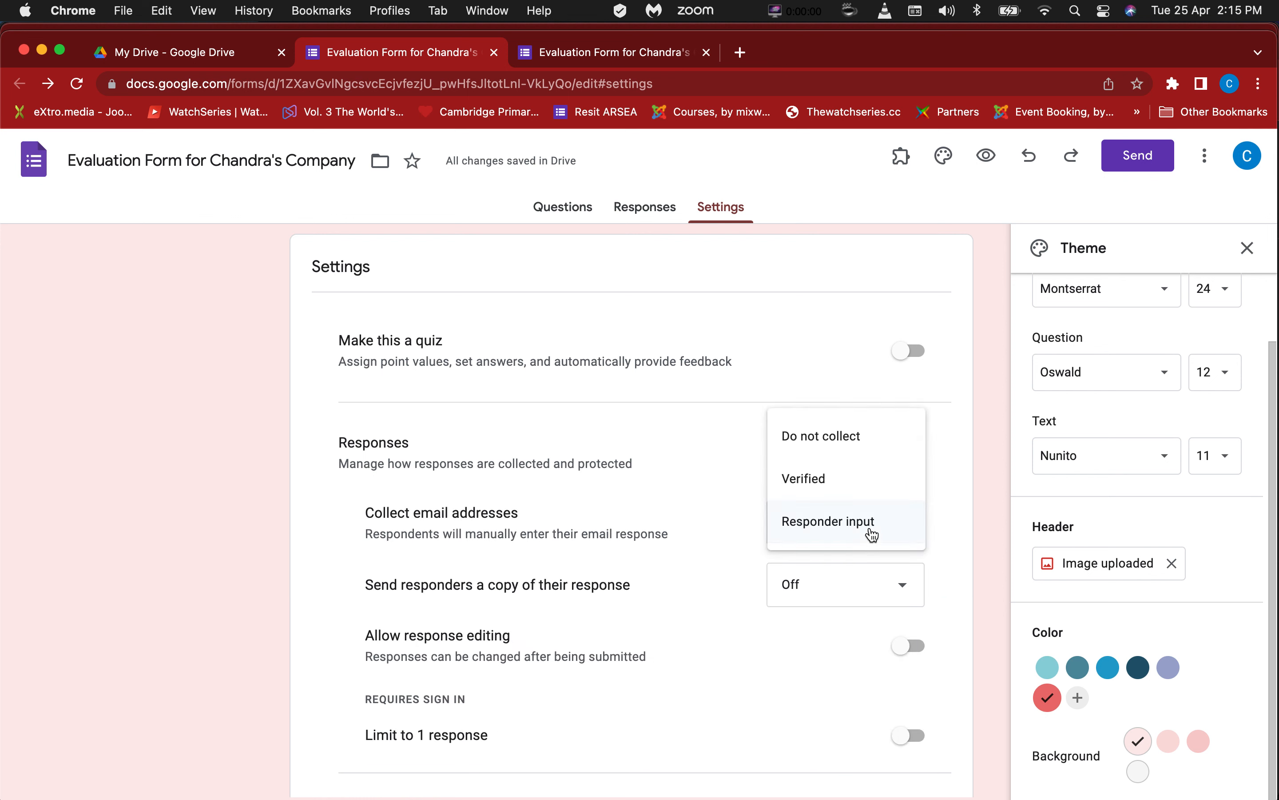
{"action": "left_click", "coordinate": [863, 488]}
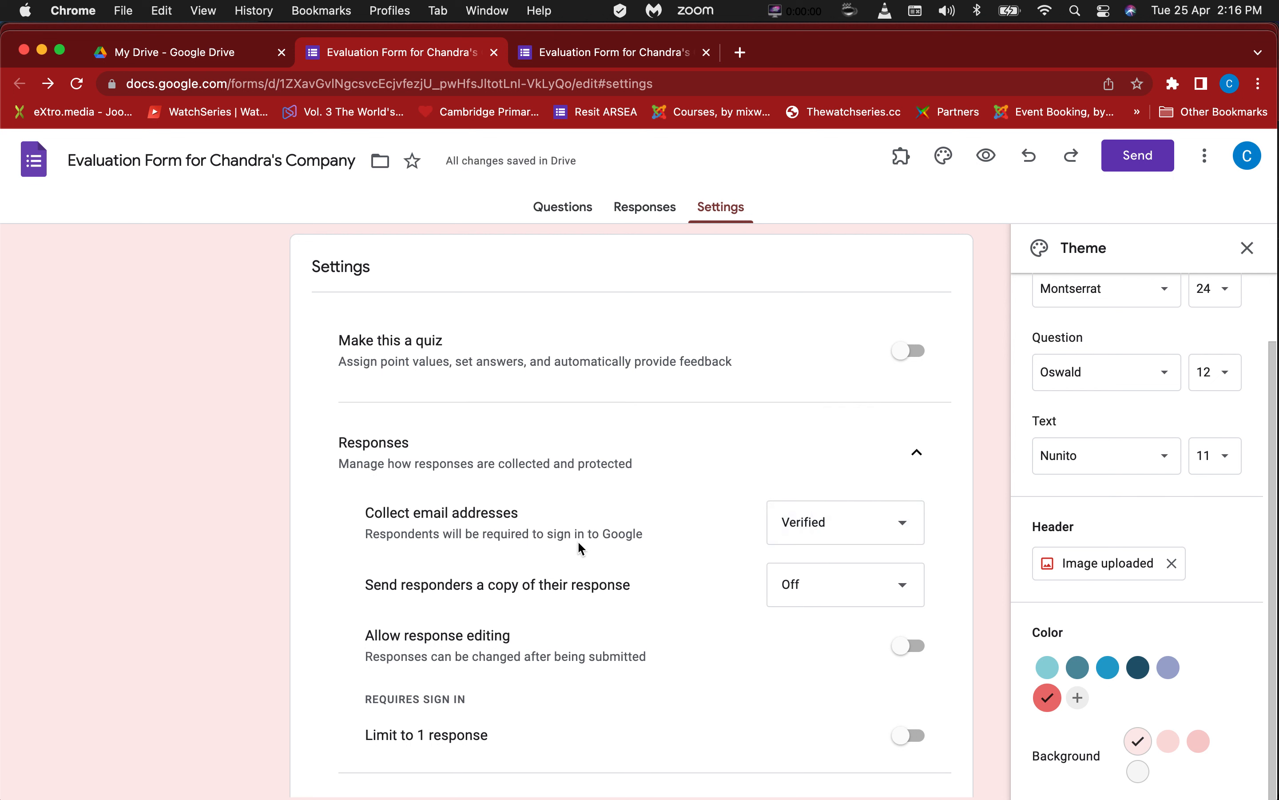
{"action": "left_click", "coordinate": [832, 530]}
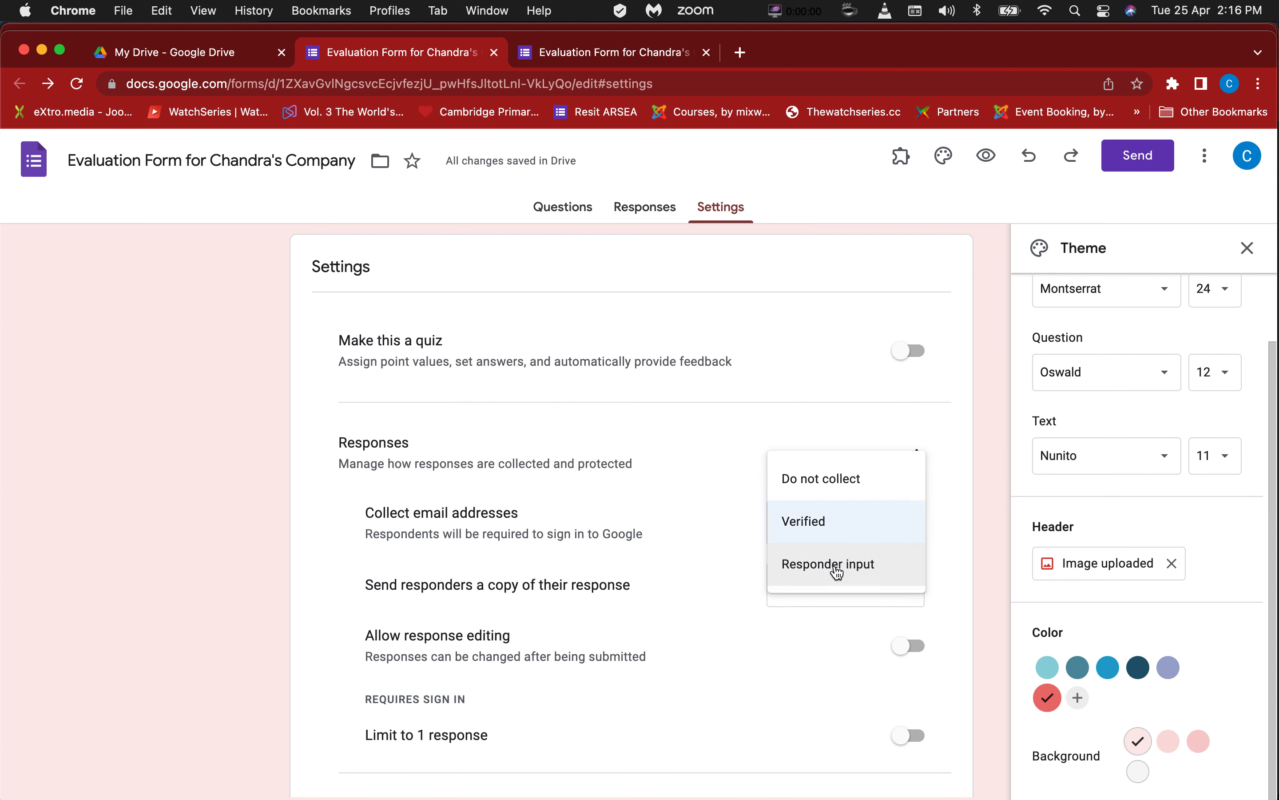
{"action": "left_click", "coordinate": [837, 571]}
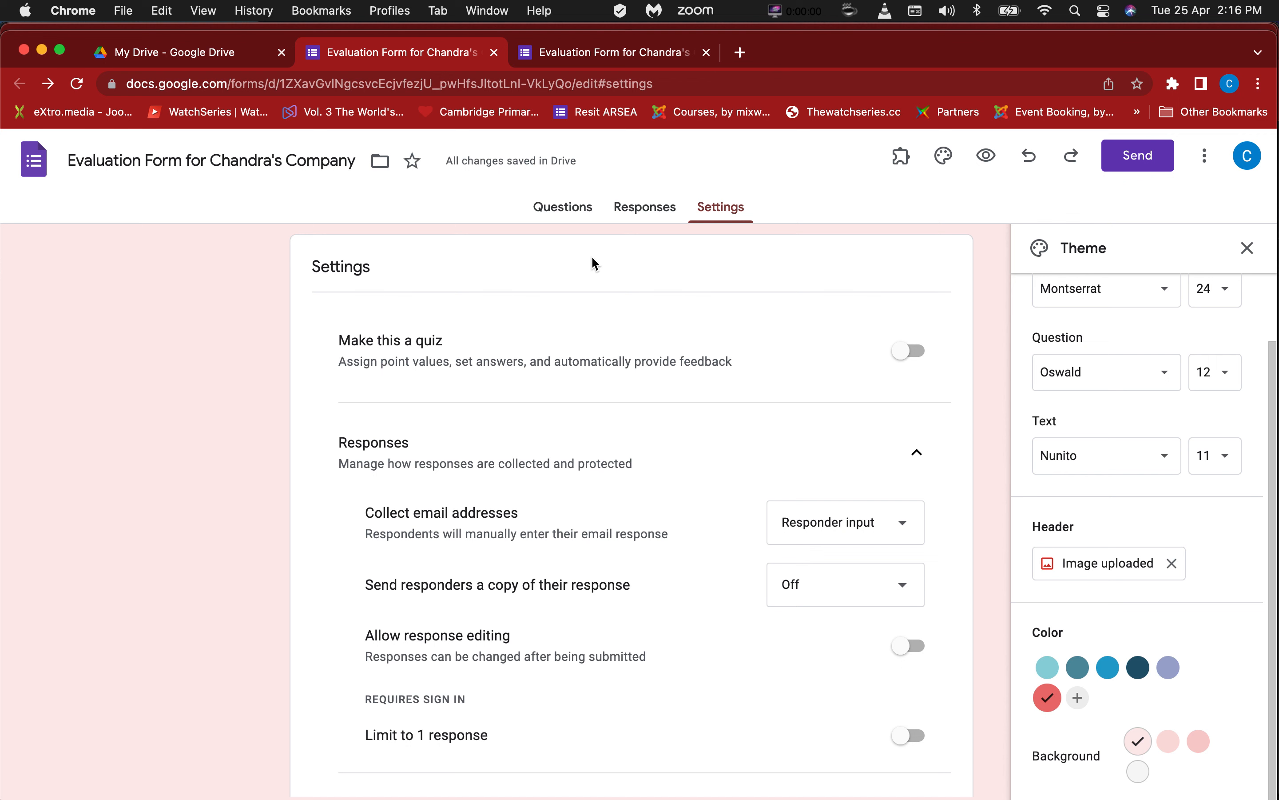
{"action": "left_click", "coordinate": [571, 220]}
{"action": "scroll", "coordinate": [670, 511], "scroll_direction": "down", "scroll_amount": 2}
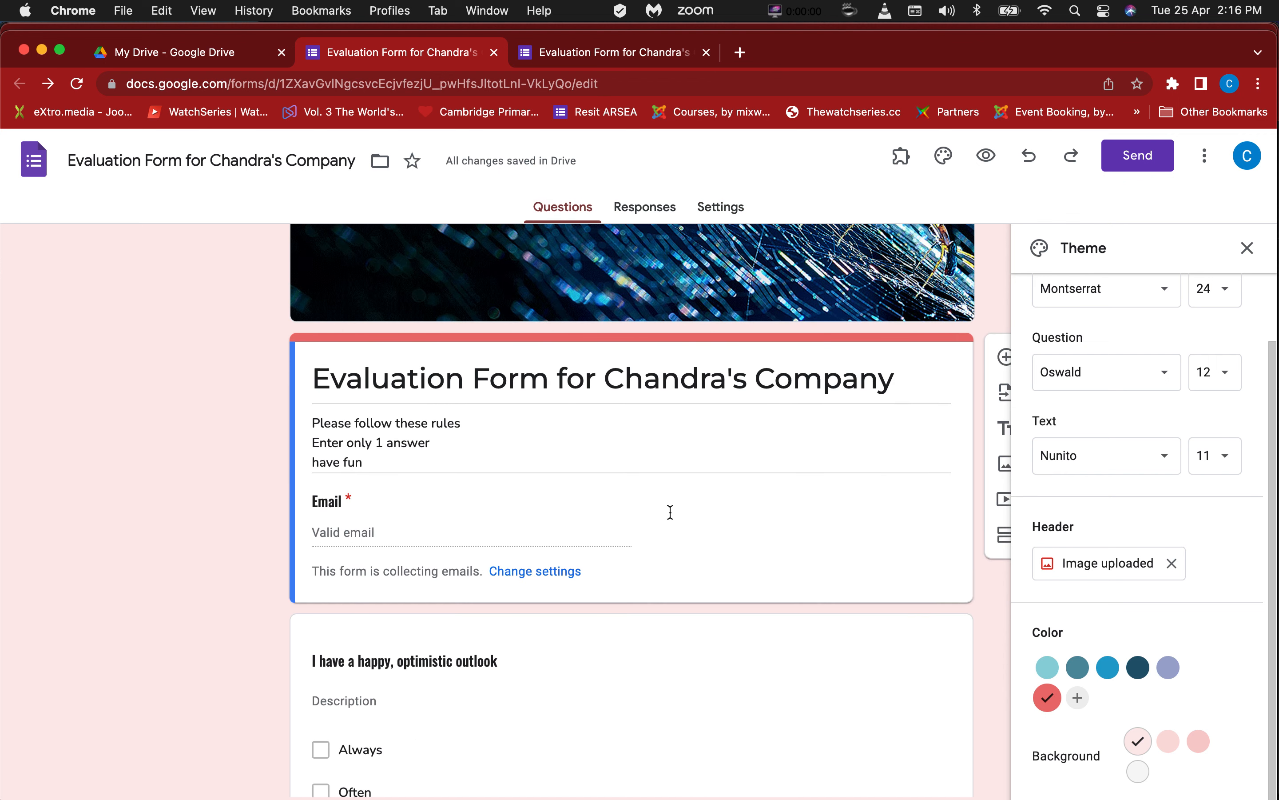